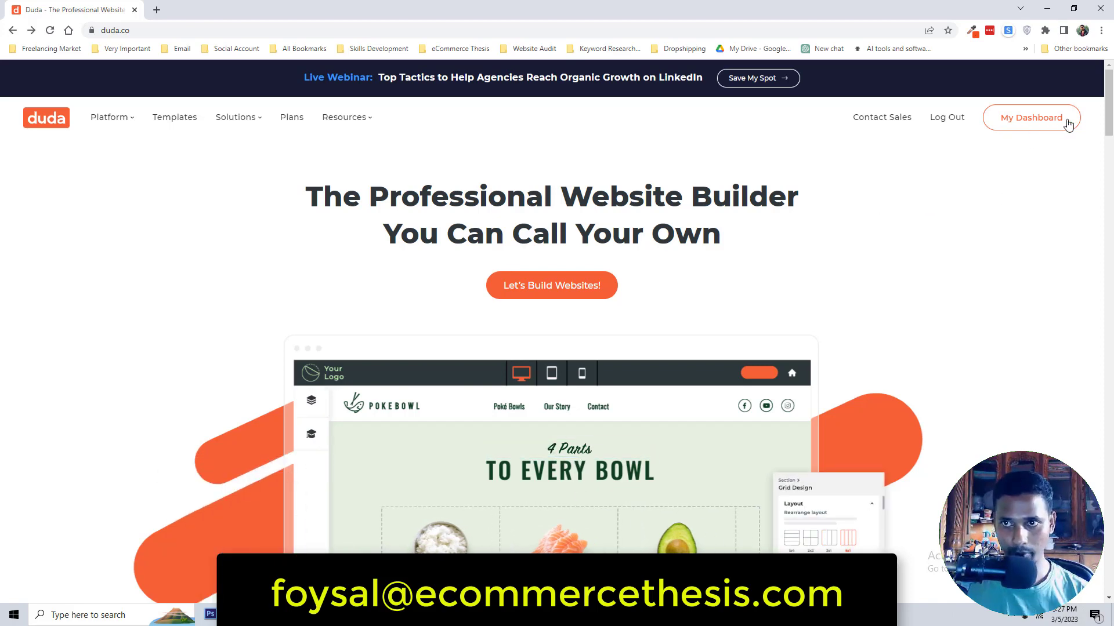
Start creating a new site from the dashboard and filter the templates to the Business category
{"action": "left_click", "coordinate": [1068, 125]}
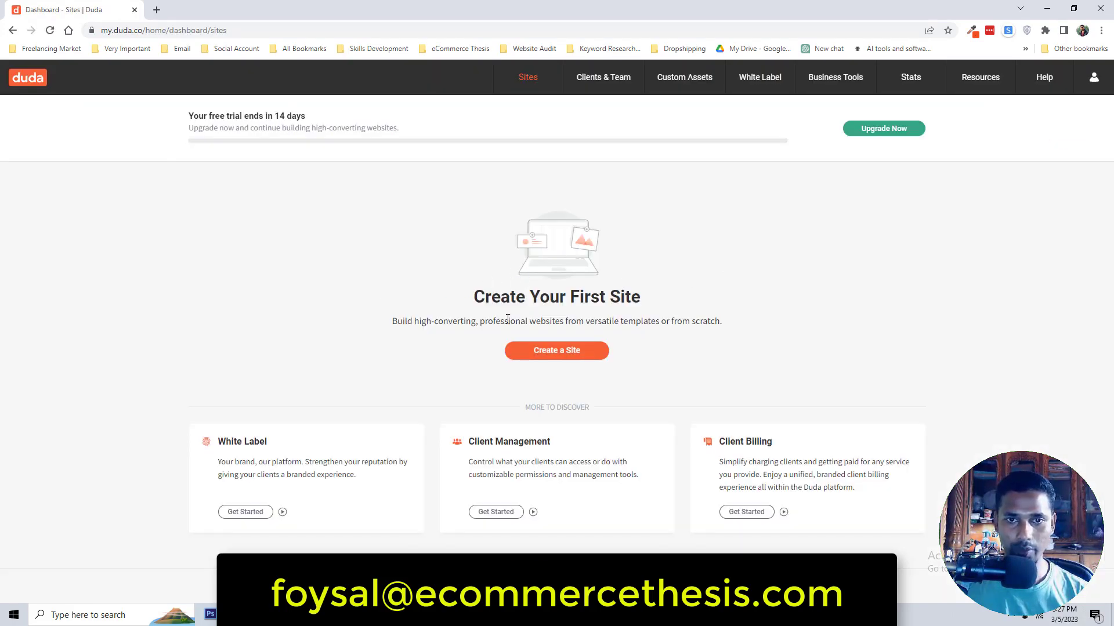
{"action": "left_click", "coordinate": [561, 353]}
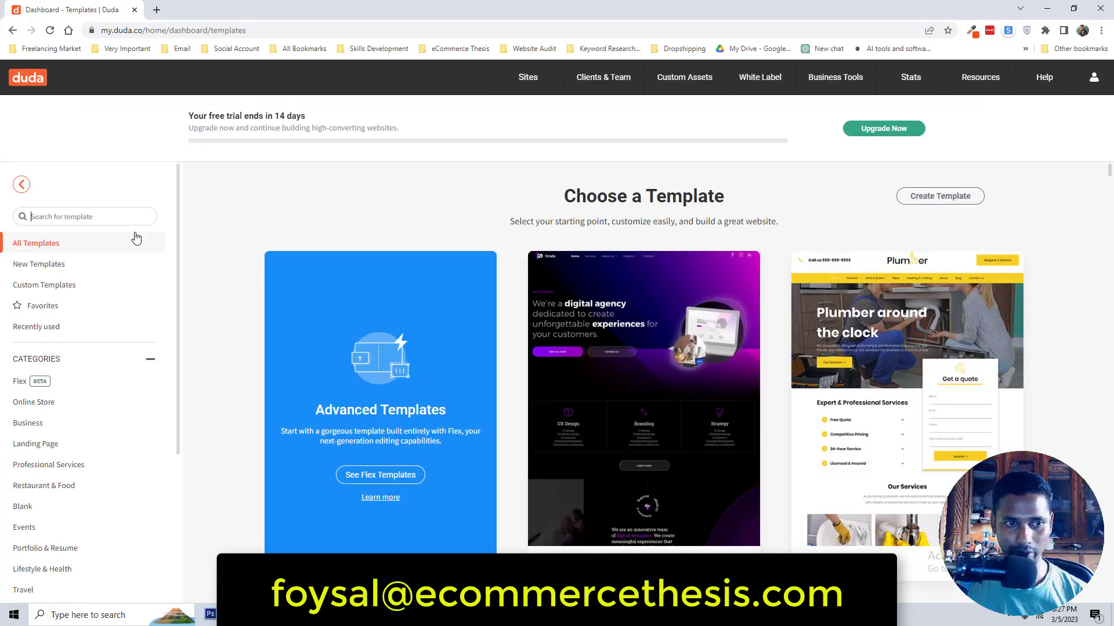
{"action": "left_click", "coordinate": [45, 426]}
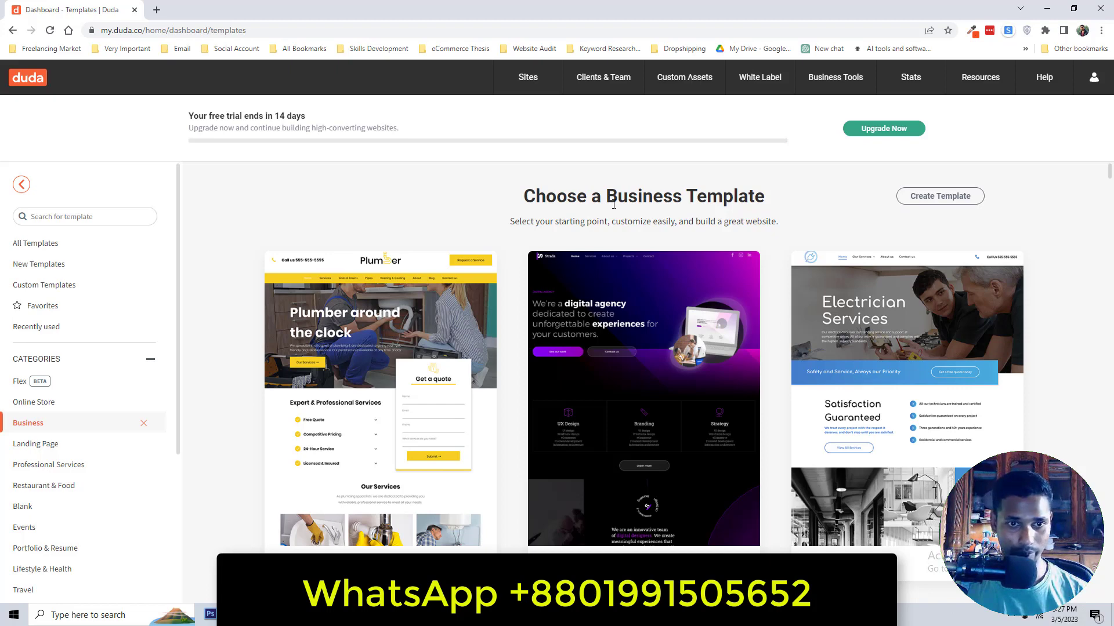
{"action": "scroll", "coordinate": [614, 204], "scroll_direction": "down", "scroll_amount": 1}
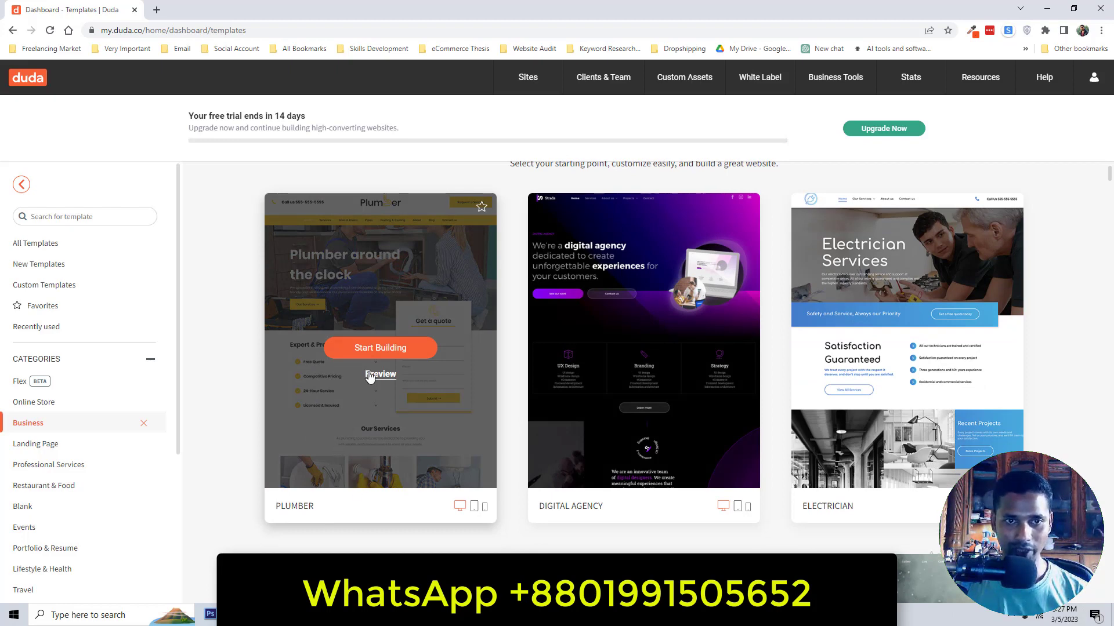
Start building a website from the Plumber template with the site name "My PLUMBER"
{"action": "left_click", "coordinate": [410, 351]}
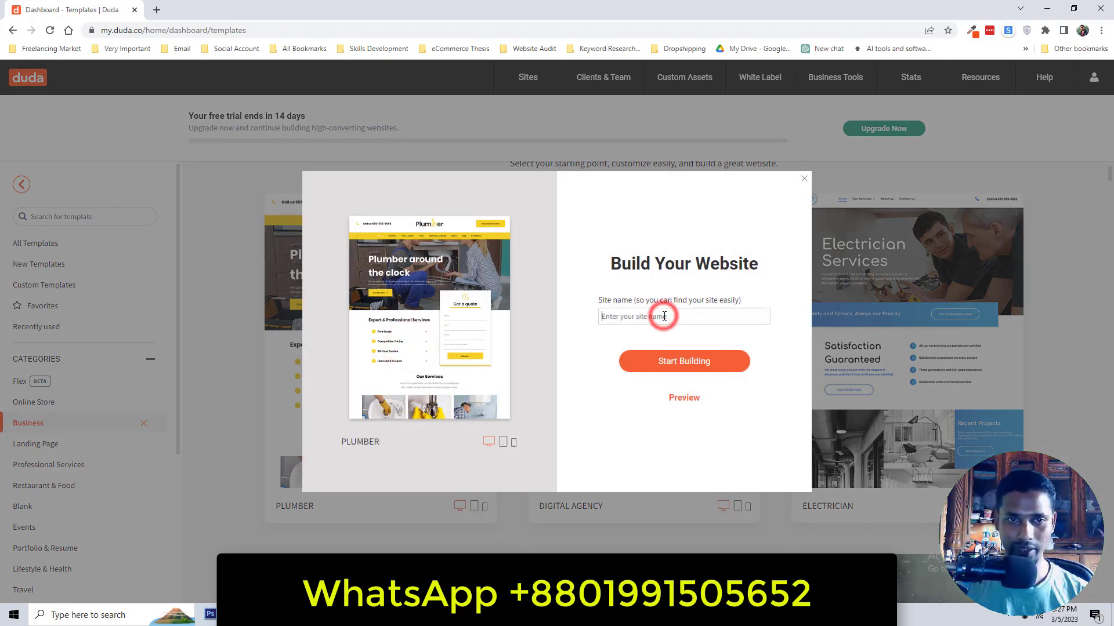
{"action": "type", "text": "My "}
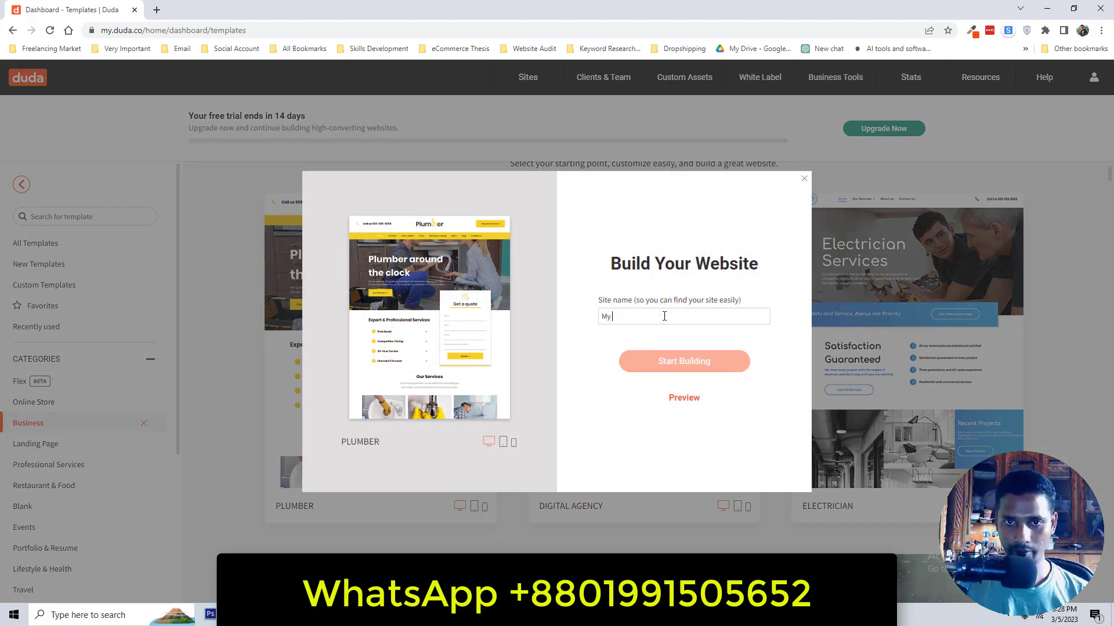
{"action": "type", "text": "PLUMBER"}
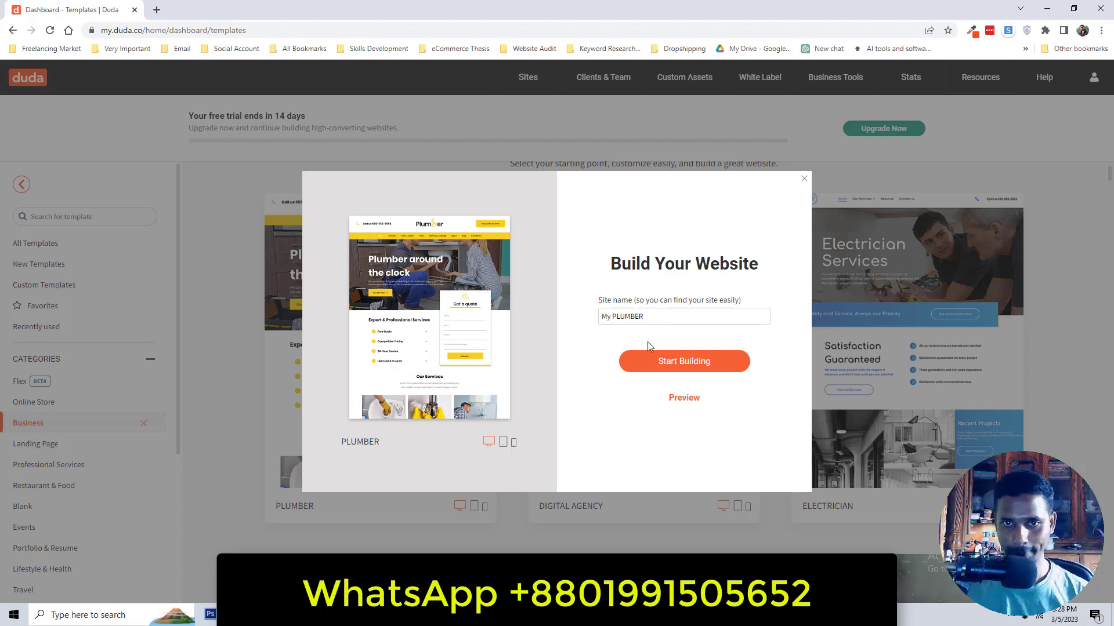
{"action": "left_click", "coordinate": [696, 365]}
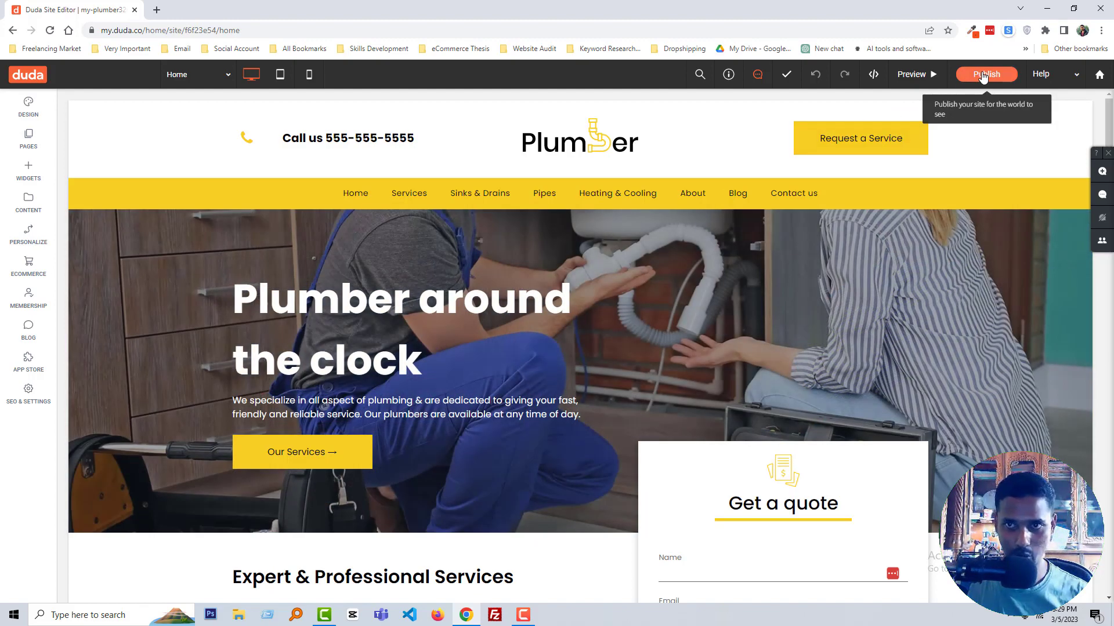
Publish the plumber site and open its live address in the browser
{"action": "left_click", "coordinate": [982, 75]}
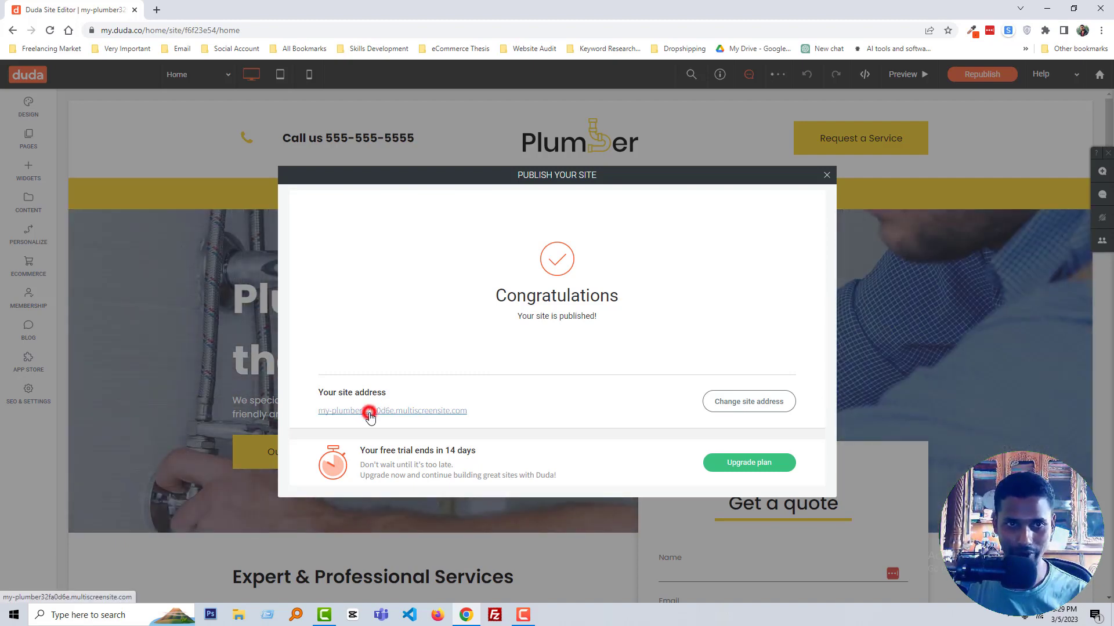
{"action": "left_click", "coordinate": [369, 413]}
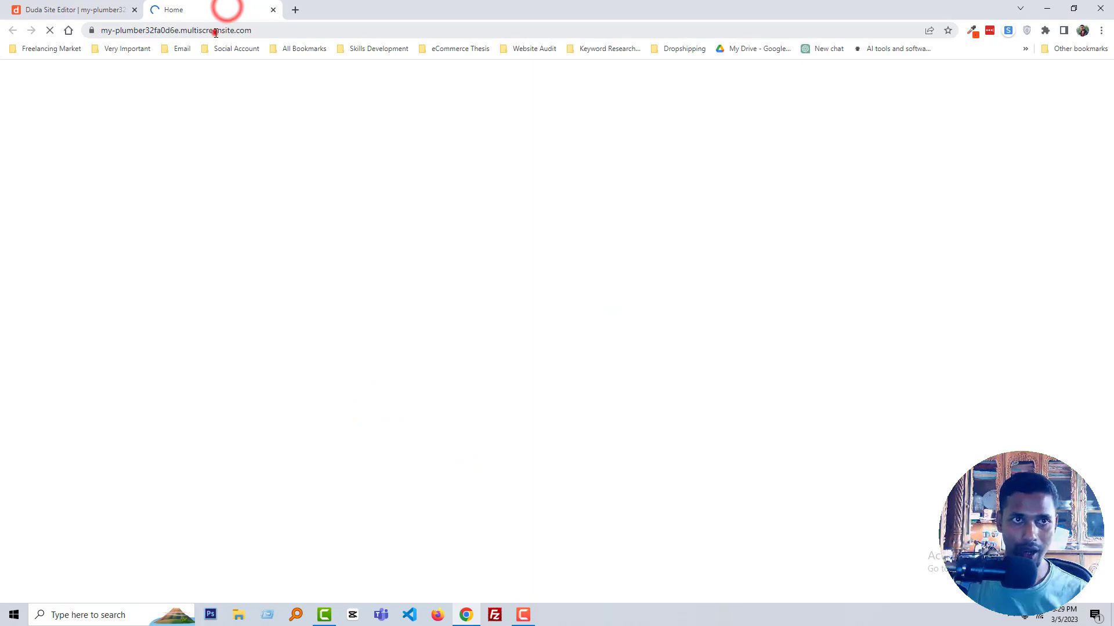
{"action": "left_click", "coordinate": [216, 32]}
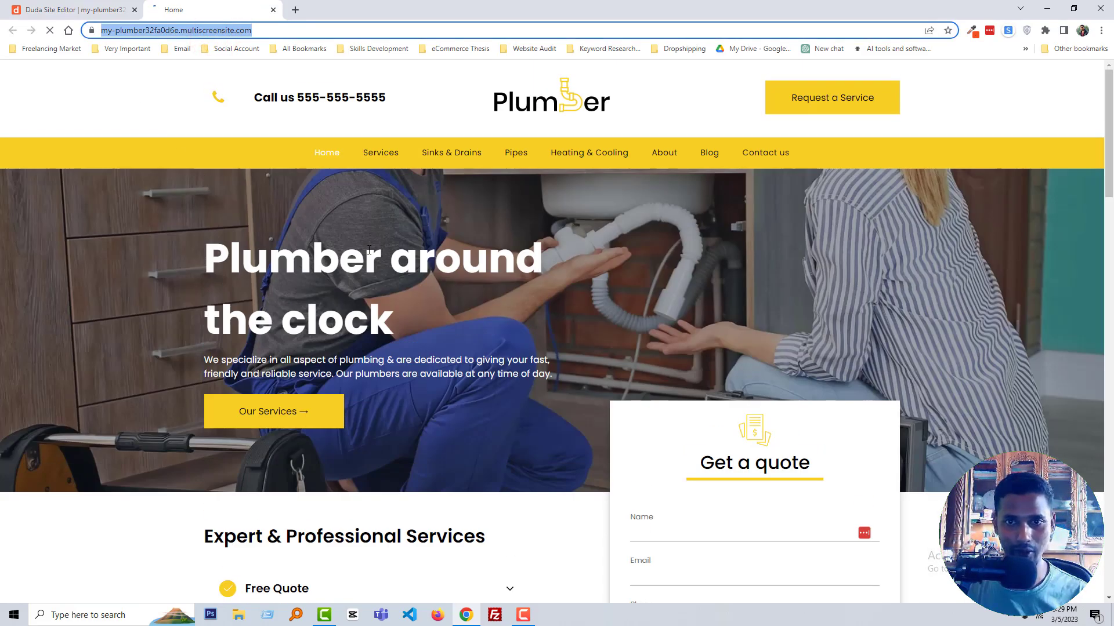
Examine the published site's home page down to the footer, and its Services page
{"action": "scroll", "coordinate": [506, 209], "scroll_direction": "down", "scroll_amount": 12}
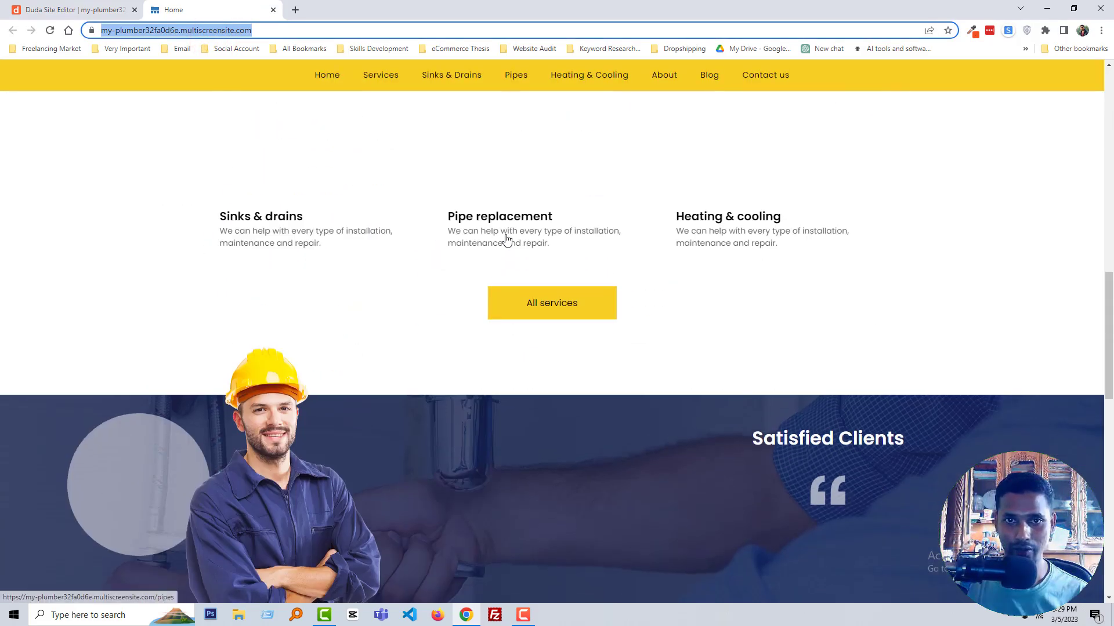
{"action": "scroll", "coordinate": [506, 239], "scroll_direction": "up", "scroll_amount": 4}
{"action": "scroll", "coordinate": [594, 278], "scroll_direction": "down", "scroll_amount": 8}
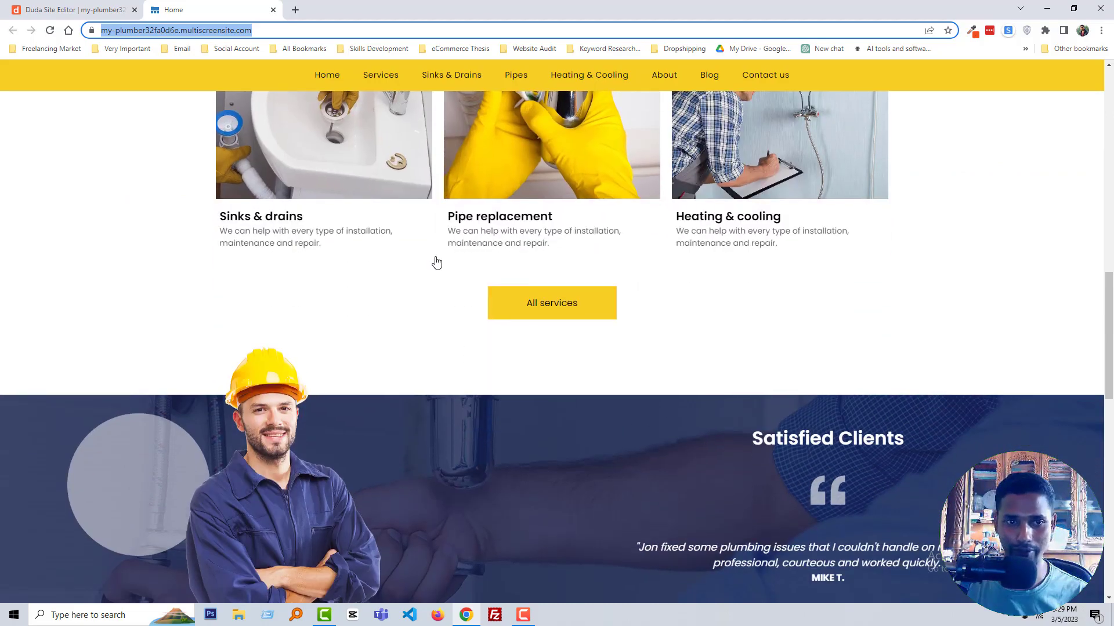
{"action": "scroll", "coordinate": [631, 297], "scroll_direction": "down", "scroll_amount": 10}
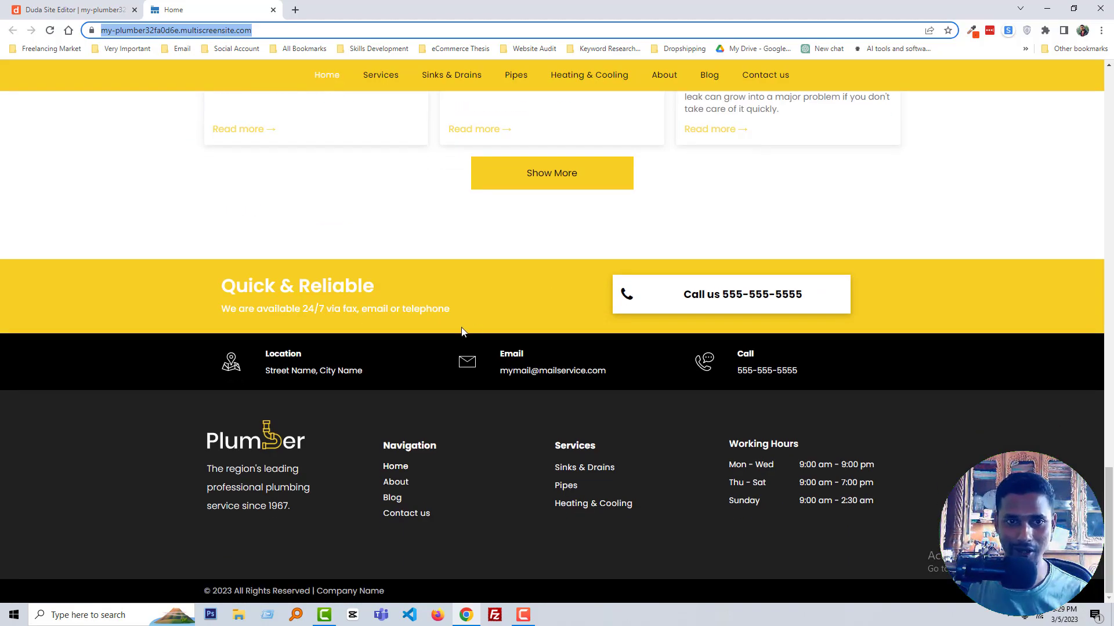
{"action": "key", "text": "Return"}
{"action": "left_click", "coordinate": [378, 152]}
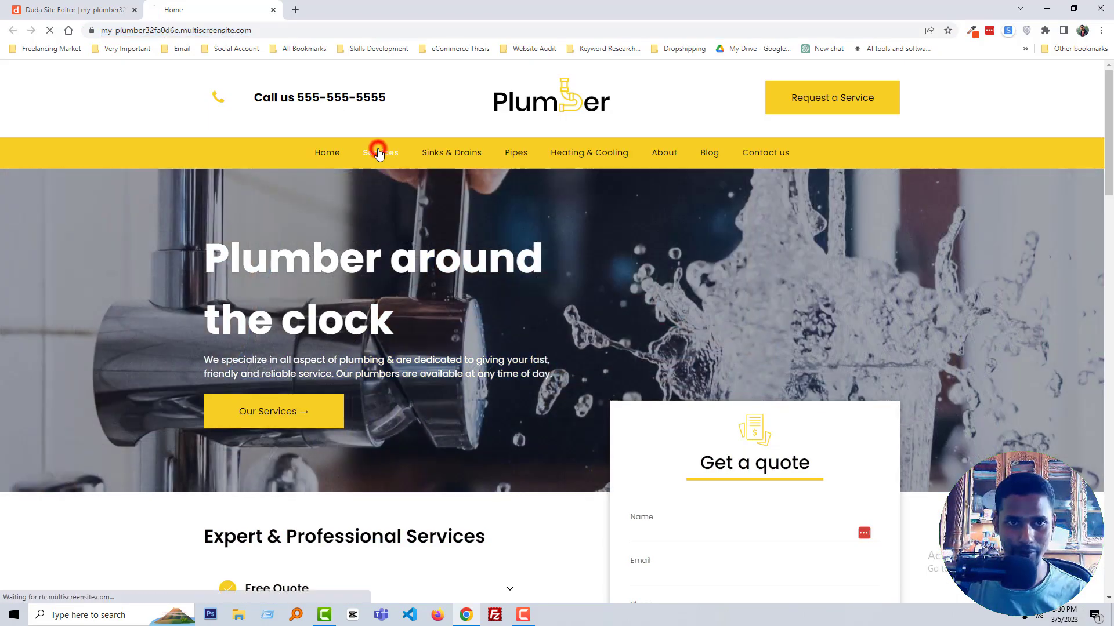
{"action": "scroll", "coordinate": [442, 323], "scroll_direction": "down", "scroll_amount": 10}
{"action": "scroll", "coordinate": [646, 335], "scroll_direction": "up", "scroll_amount": 10}
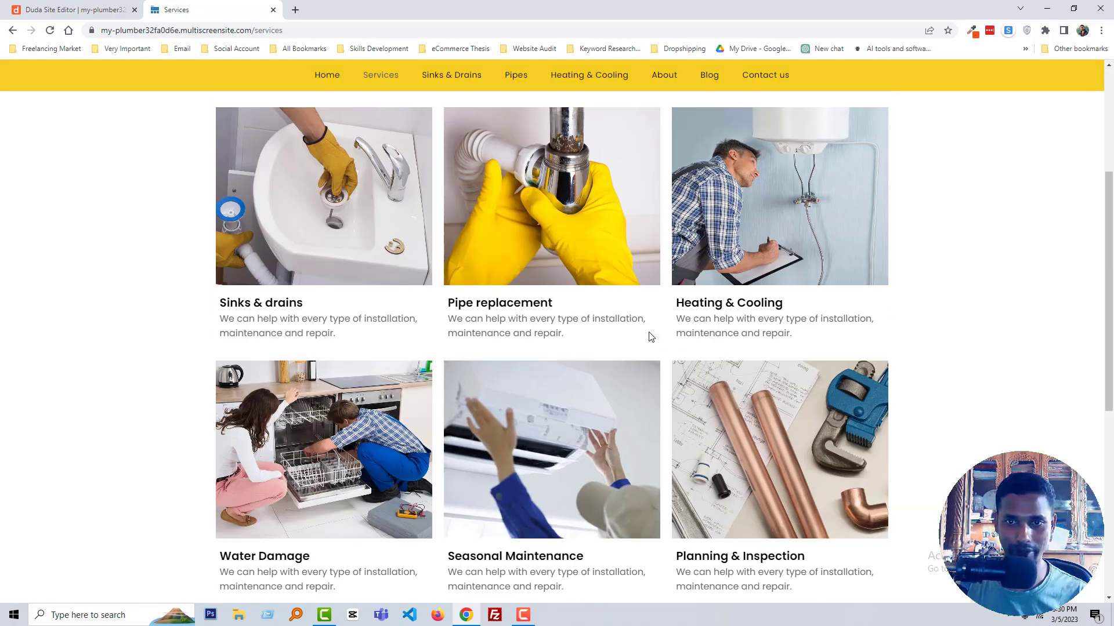
Return to the Duda site editor, dismiss the publish dialog and review all sections of the home page
{"action": "left_click", "coordinate": [85, 10]}
{"action": "left_click", "coordinate": [828, 172]}
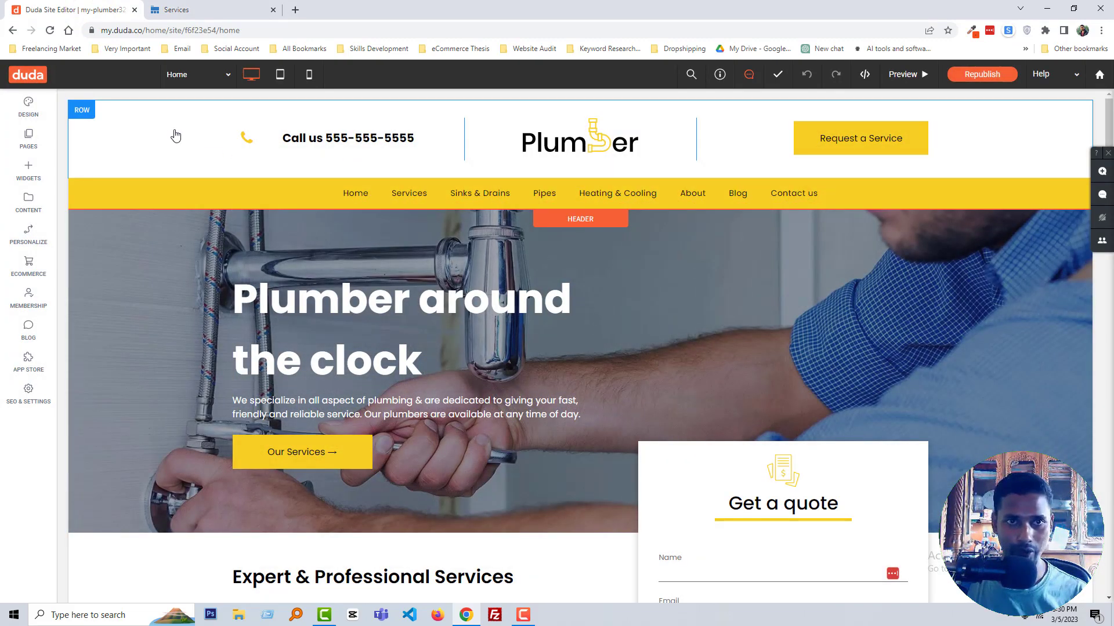
{"action": "scroll", "coordinate": [464, 261], "scroll_direction": "down", "scroll_amount": 5}
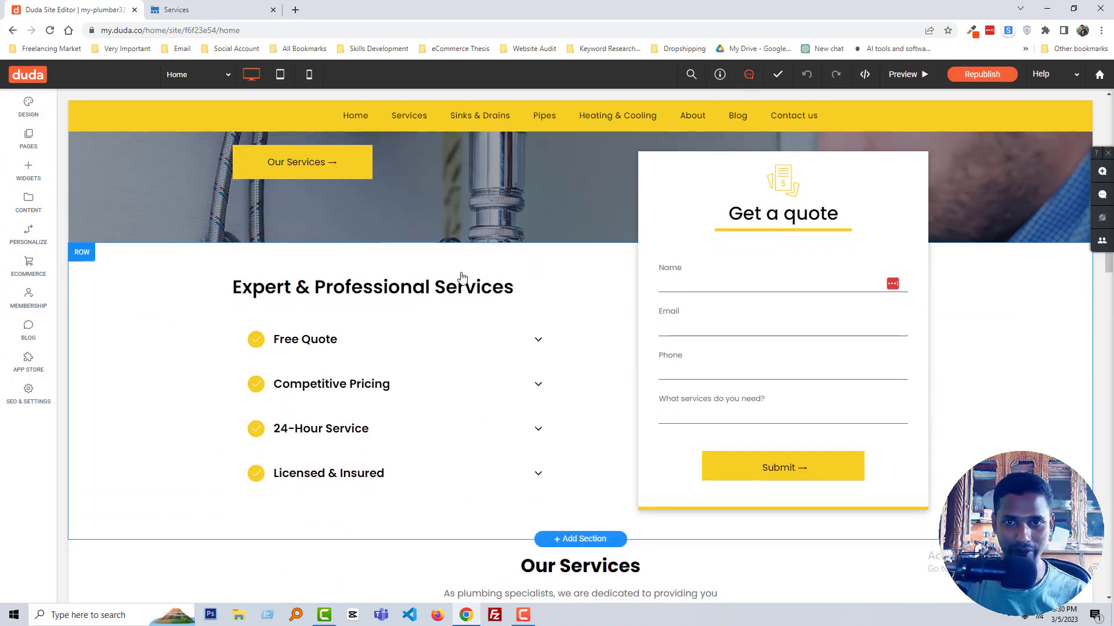
{"action": "scroll", "coordinate": [494, 311], "scroll_direction": "down", "scroll_amount": 15}
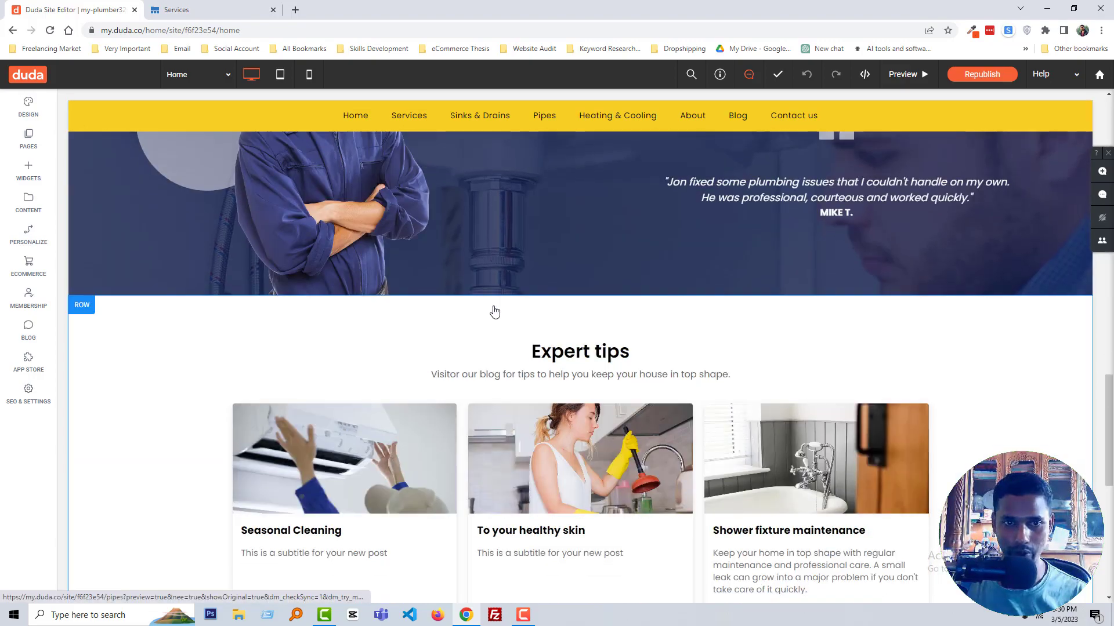
{"action": "scroll", "coordinate": [511, 310], "scroll_direction": "down", "scroll_amount": 8}
{"action": "scroll", "coordinate": [314, 297], "scroll_direction": "up", "scroll_amount": 17}
{"action": "scroll", "coordinate": [313, 296], "scroll_direction": "up", "scroll_amount": 12}
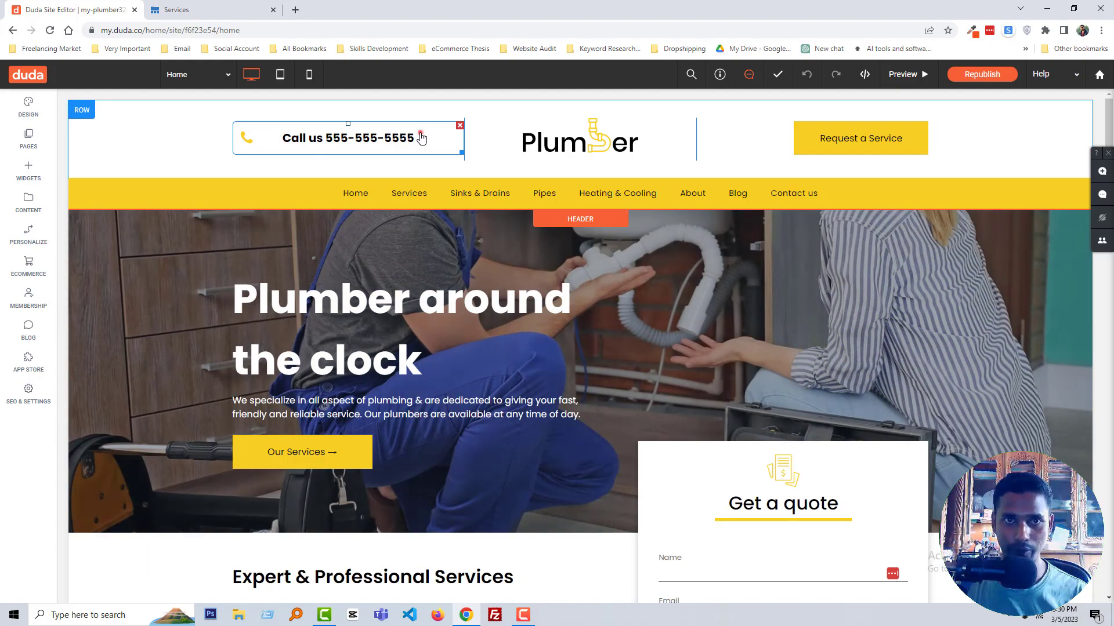
Replace the placeholder number in the header's click-to-call button text with the business phone number, keeping "Call us"
{"action": "left_click", "coordinate": [421, 137]}
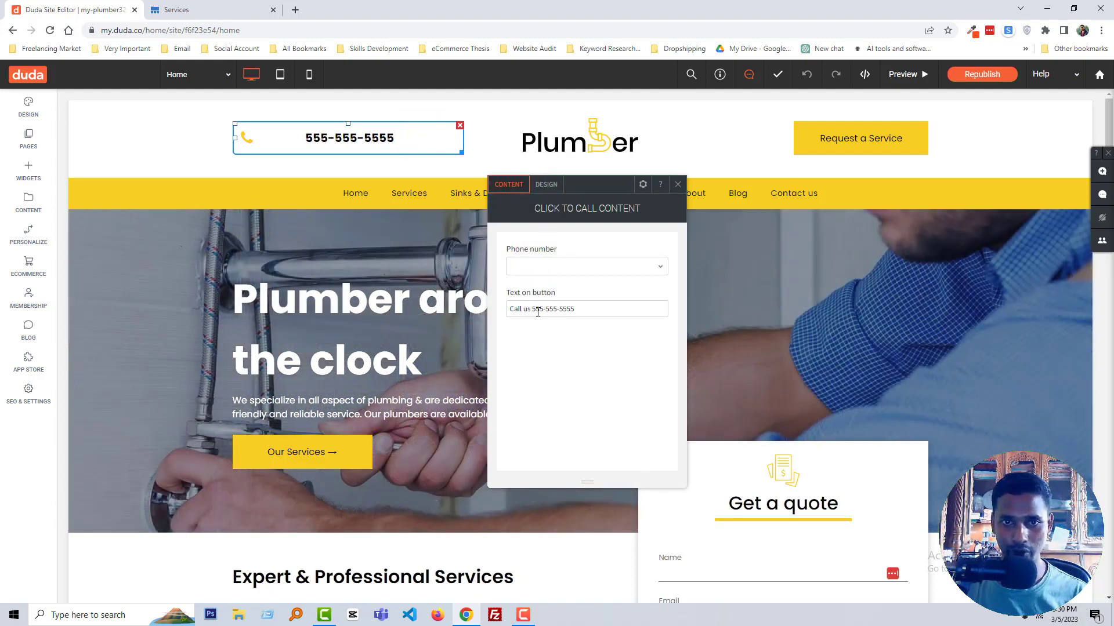
{"action": "left_click_drag", "start_coordinate": [533, 312], "coordinate": [587, 309]}
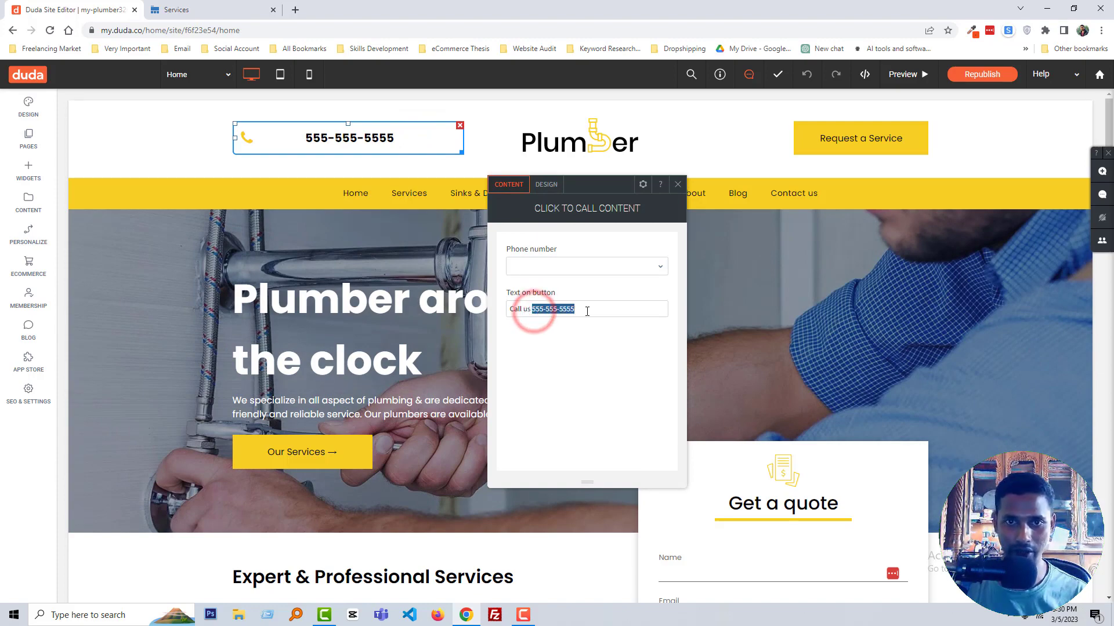
{"action": "key", "text": "BackSpace"}
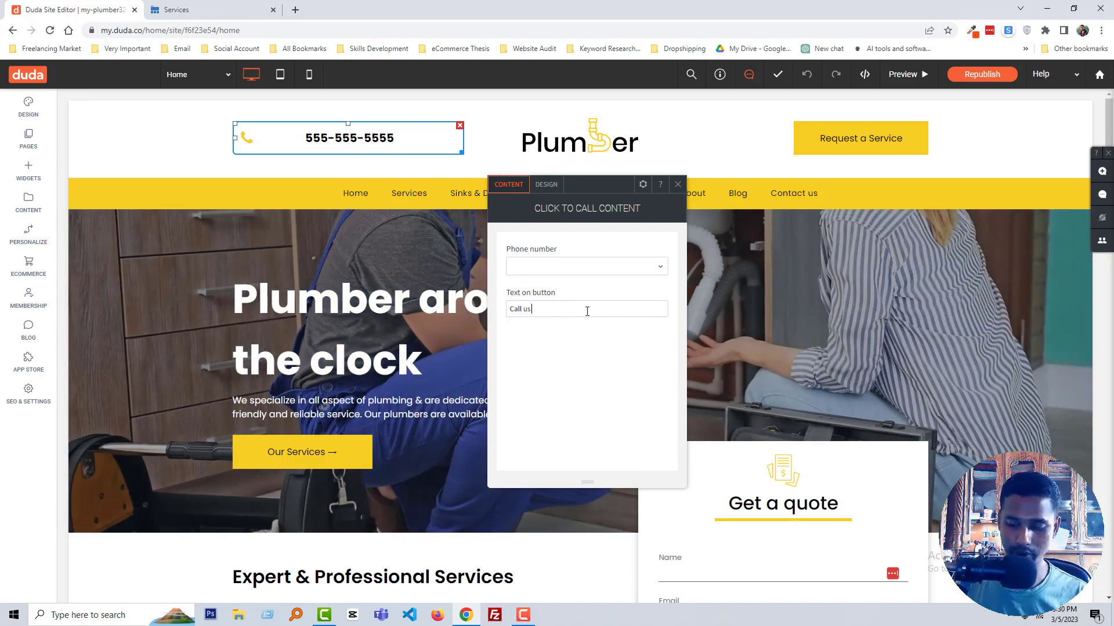
{"action": "type", "text": "+"}
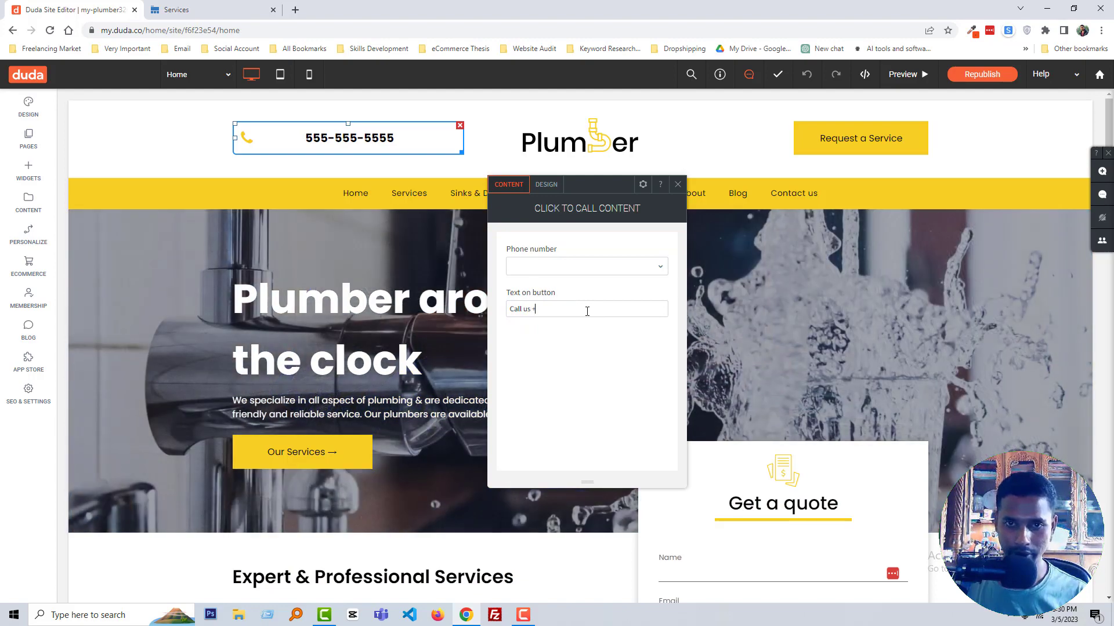
{"action": "type", "text": "88"}
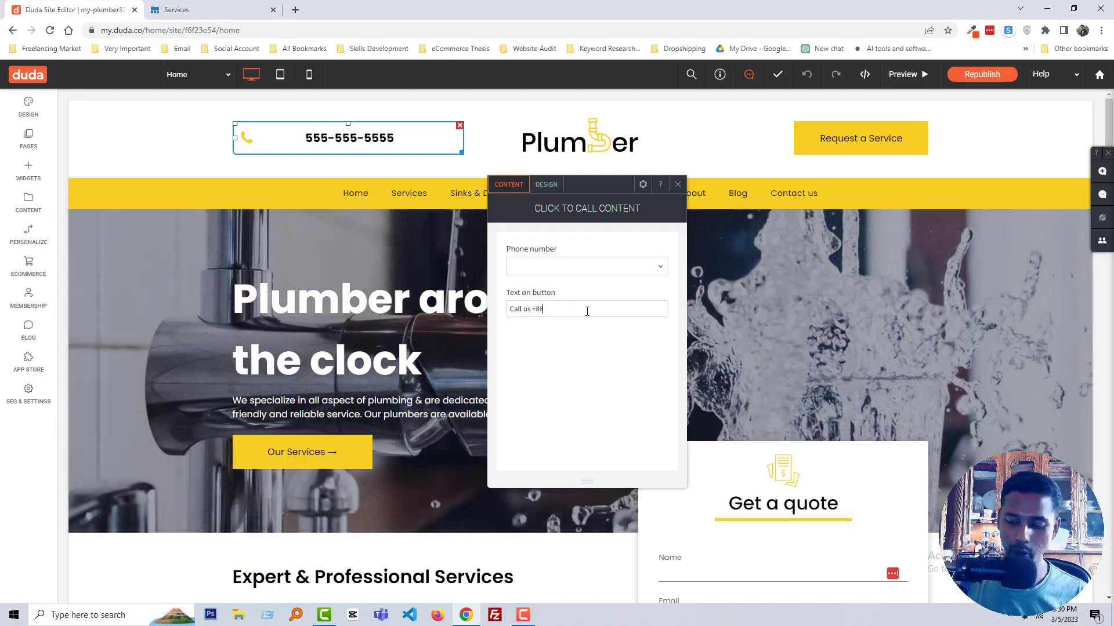
{"action": "type", "text": "0"}
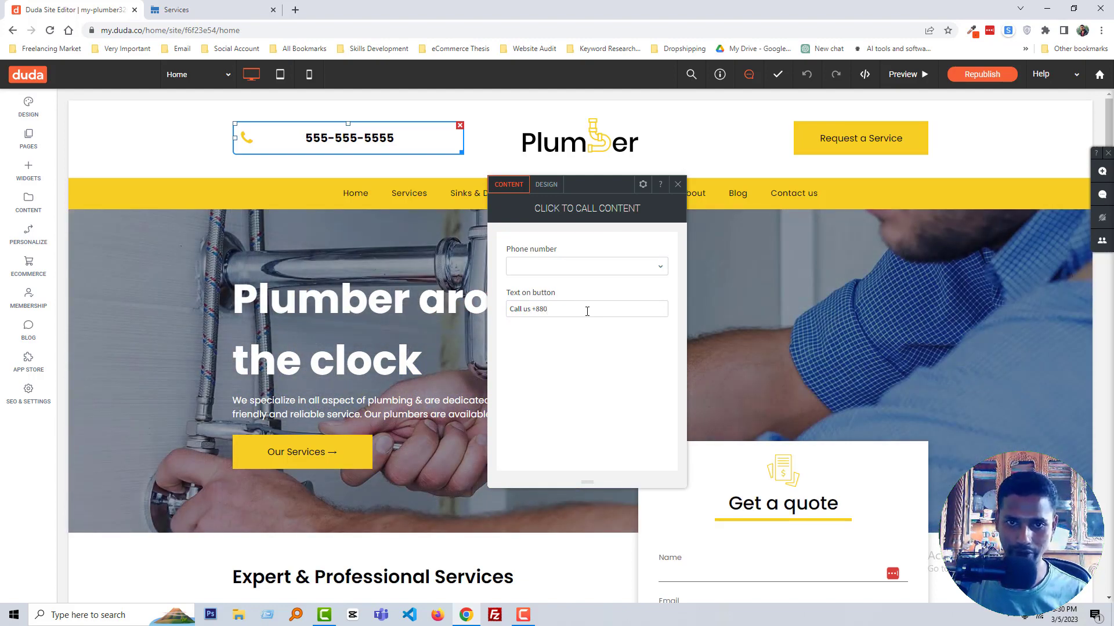
{"action": "type", "text": "1"}
{"action": "left_click", "coordinate": [718, 141]}
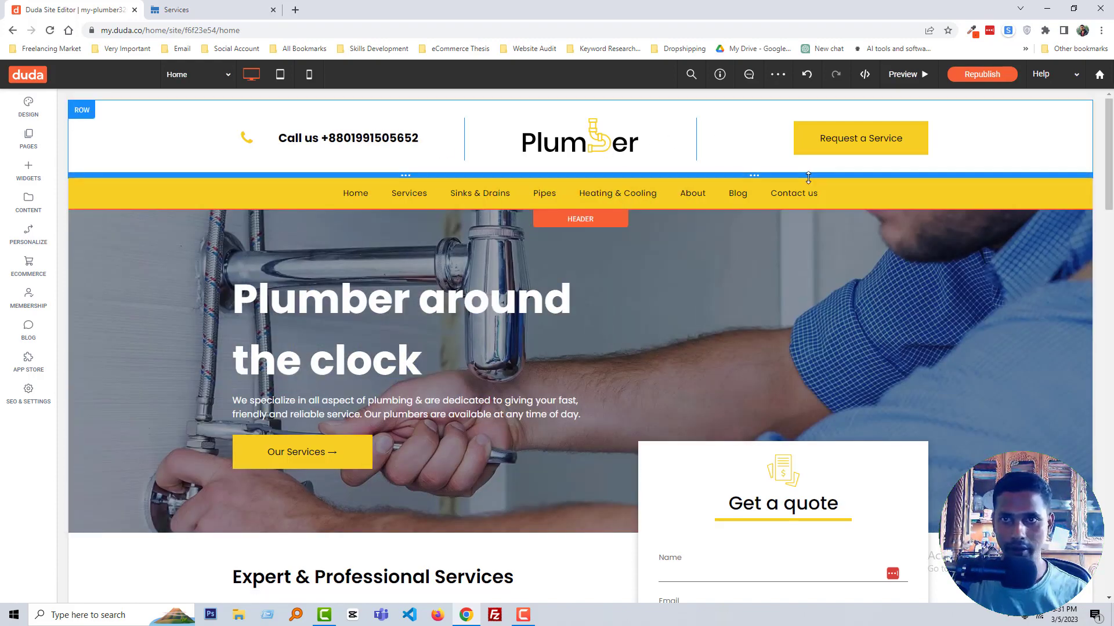
Change the text of the header's "Request a Service" button to "Booking Now"
{"action": "left_click", "coordinate": [848, 145]}
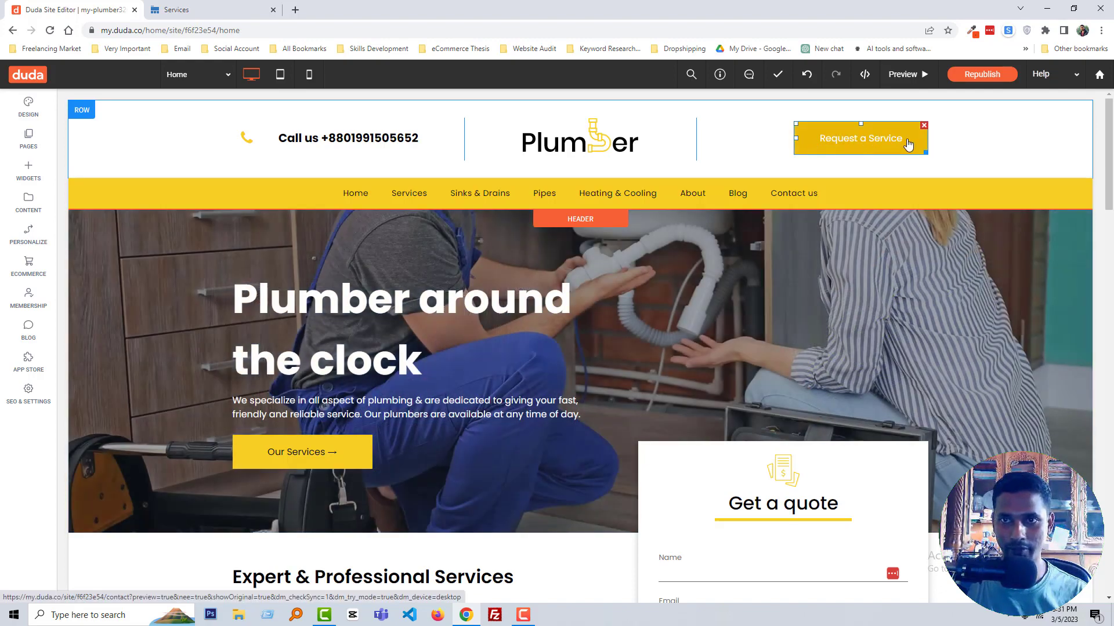
{"action": "left_click", "coordinate": [904, 146]}
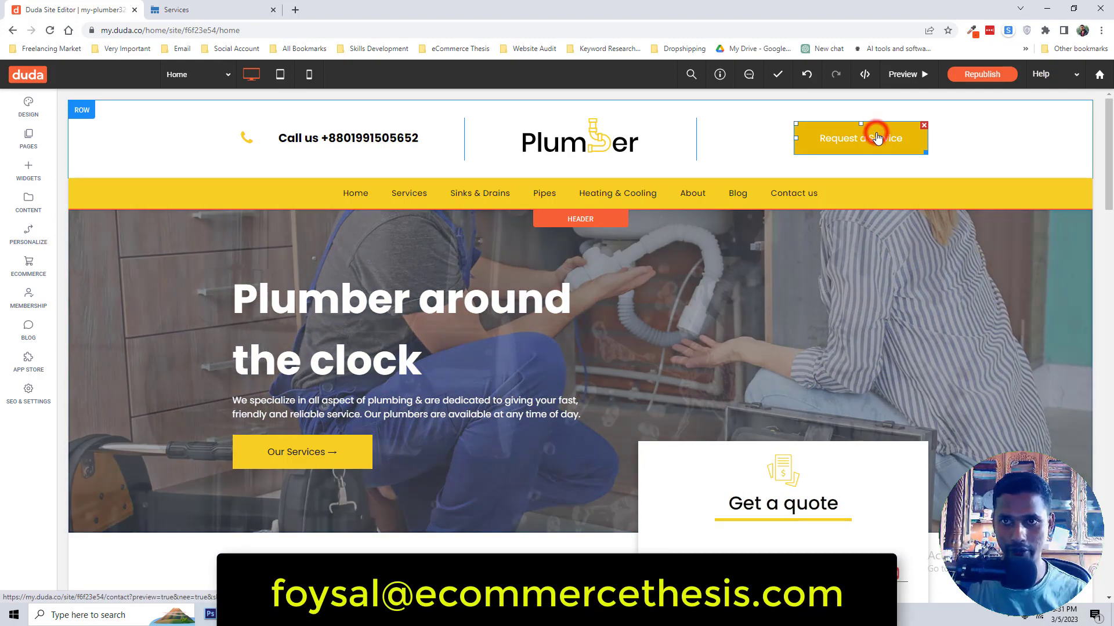
{"action": "left_click", "coordinate": [875, 138]}
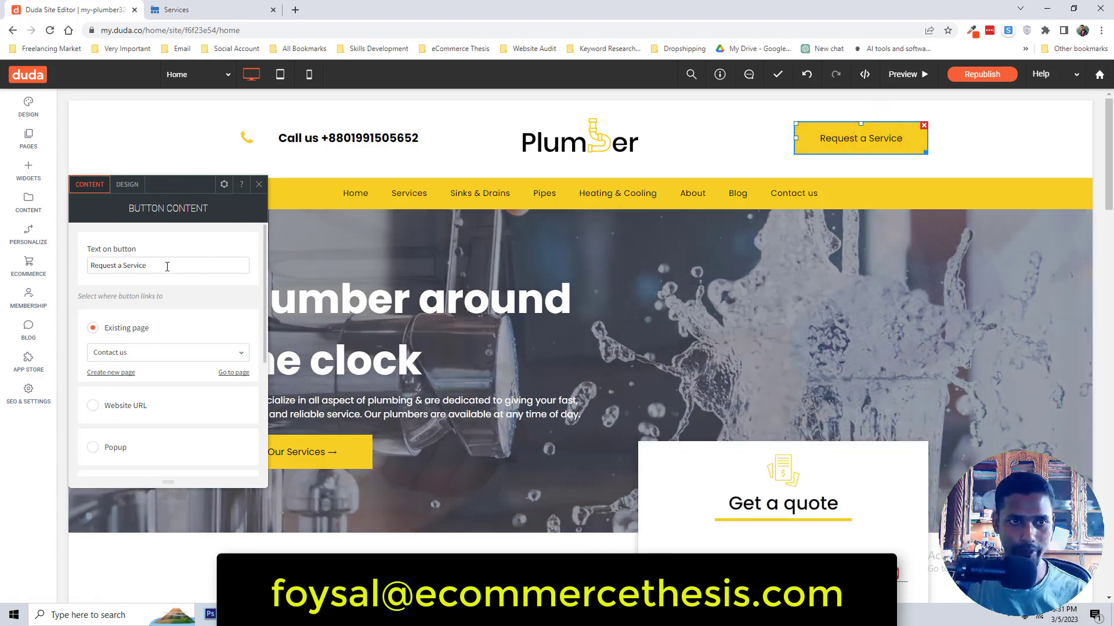
{"action": "double_click", "coordinate": [138, 266]}
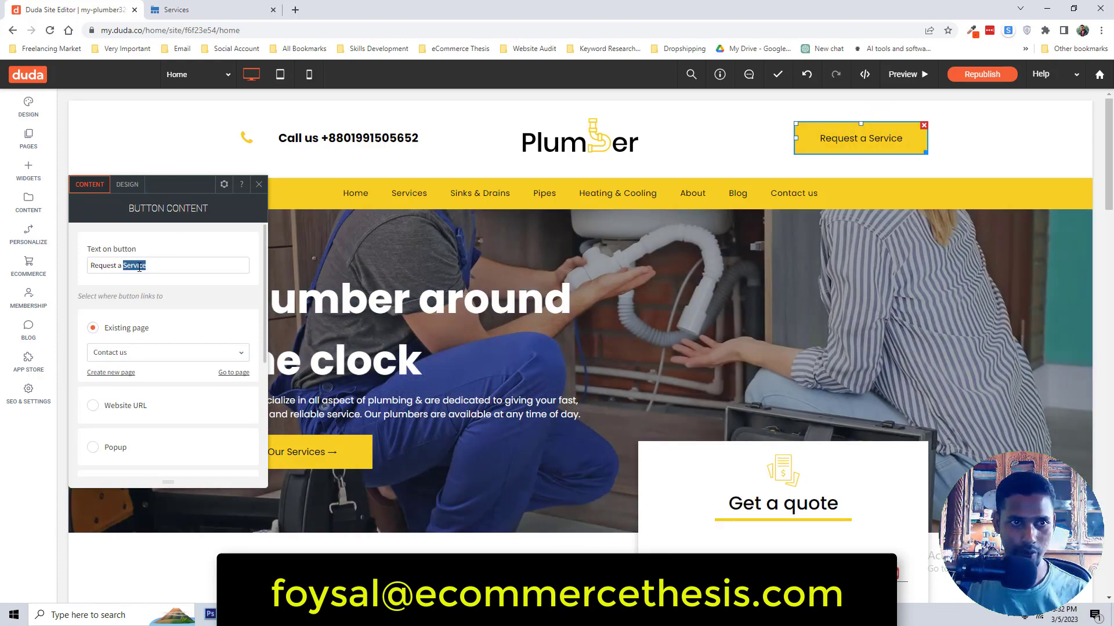
{"action": "key", "text": "BackSpace"}
{"action": "key", "text": "ctrl+a"}
{"action": "key", "text": "BackSpace"}
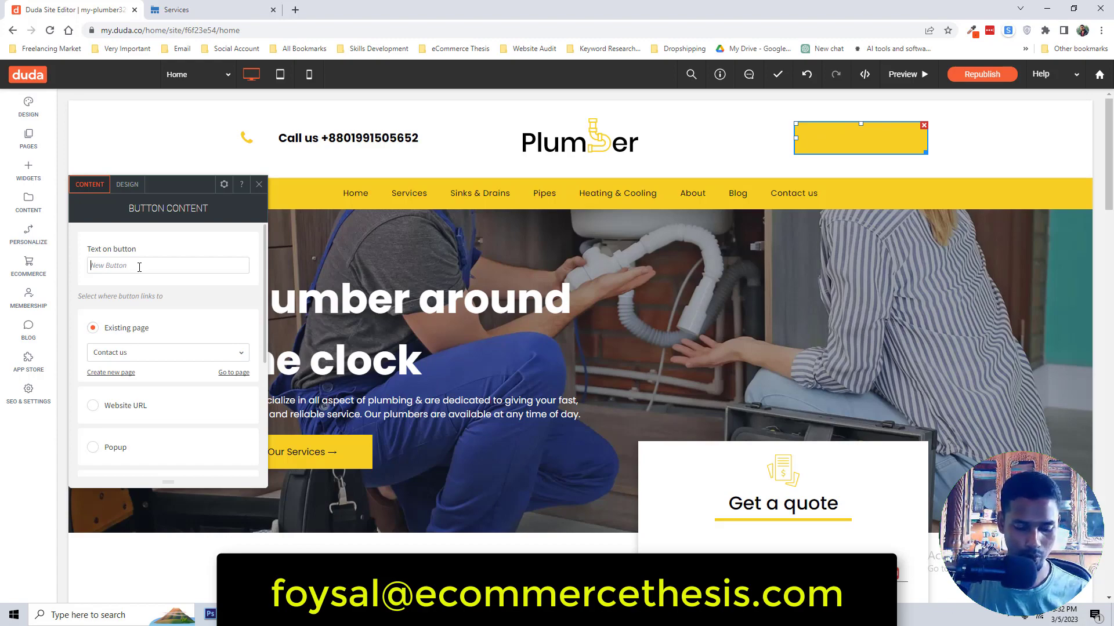
{"action": "type", "text": "Booking NOw"}
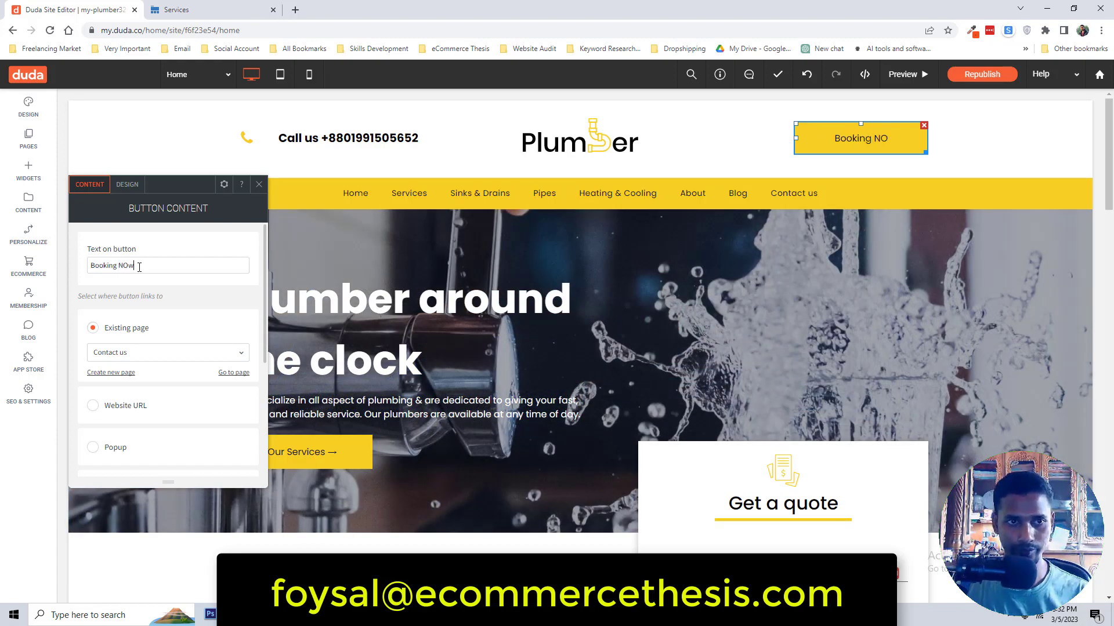
{"action": "key", "text": "BackSpace"}
{"action": "key", "text": "BackSpace"}
{"action": "type", "text": "ow"}
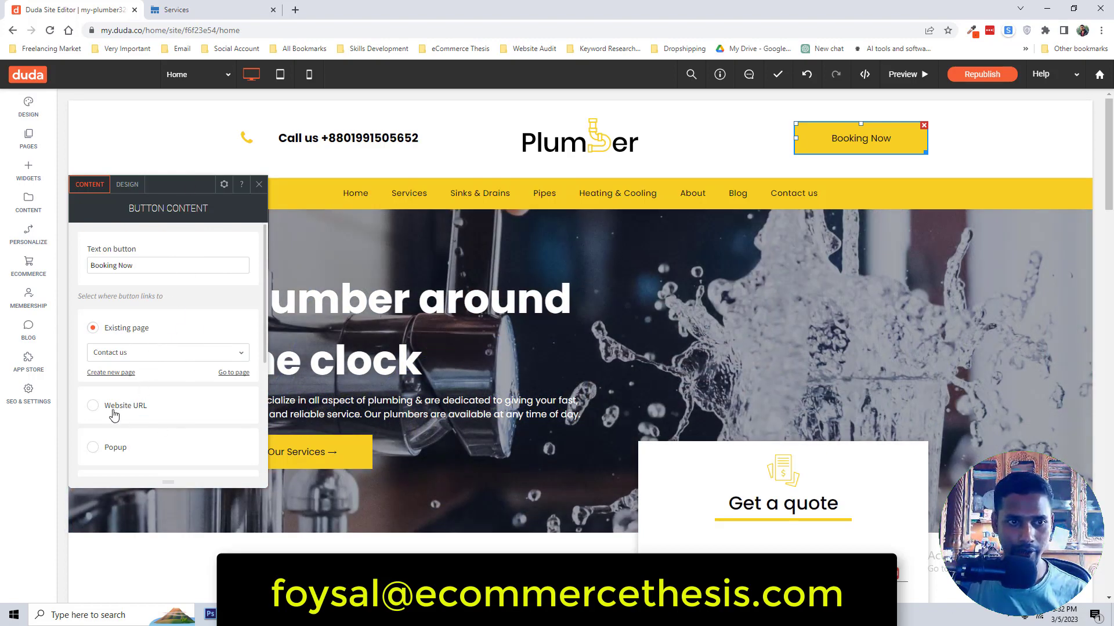
Link the header's "Booking Now" button to a new popup based on the Online Scheduling template
{"action": "left_click", "coordinate": [93, 405]}
{"action": "scroll", "coordinate": [133, 394], "scroll_direction": "down", "scroll_amount": 2}
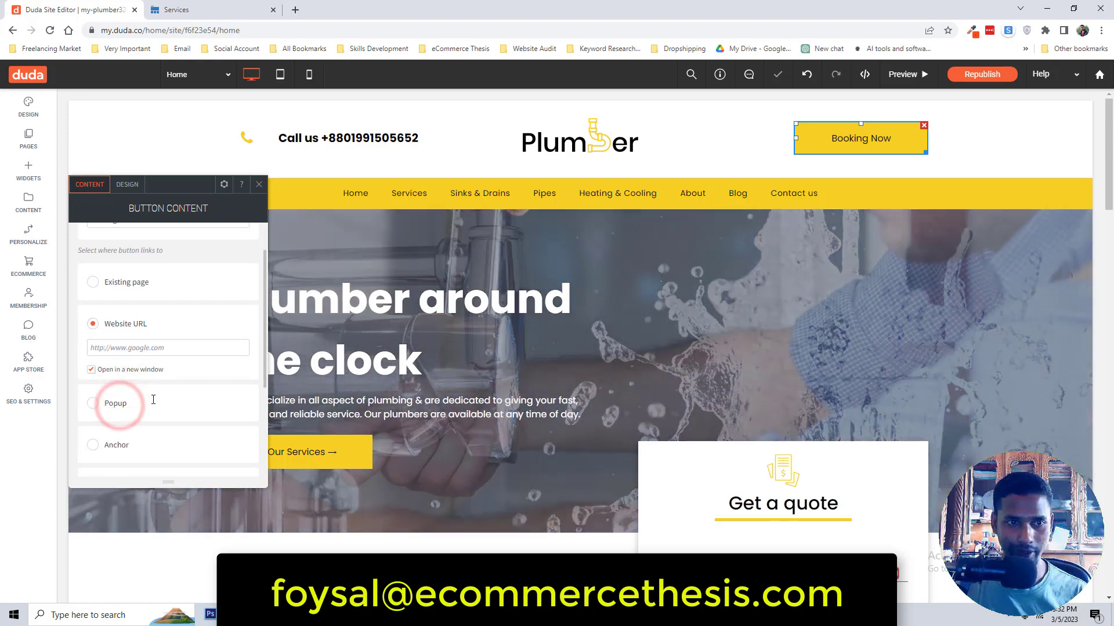
{"action": "left_click", "coordinate": [135, 336]}
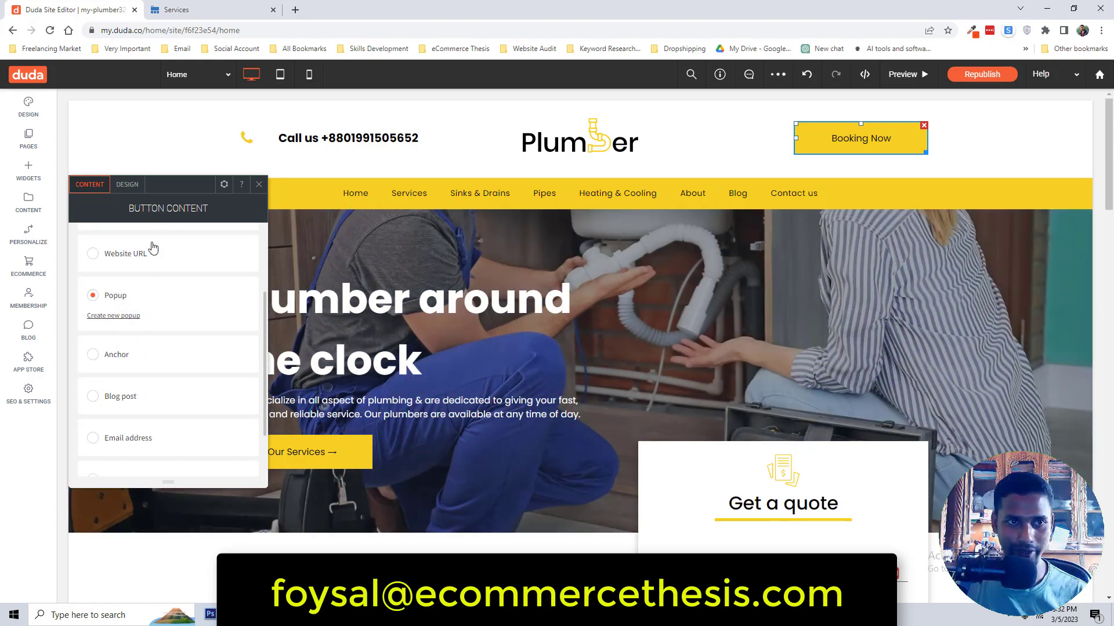
{"action": "left_click_drag", "start_coordinate": [166, 198], "coordinate": [592, 202]}
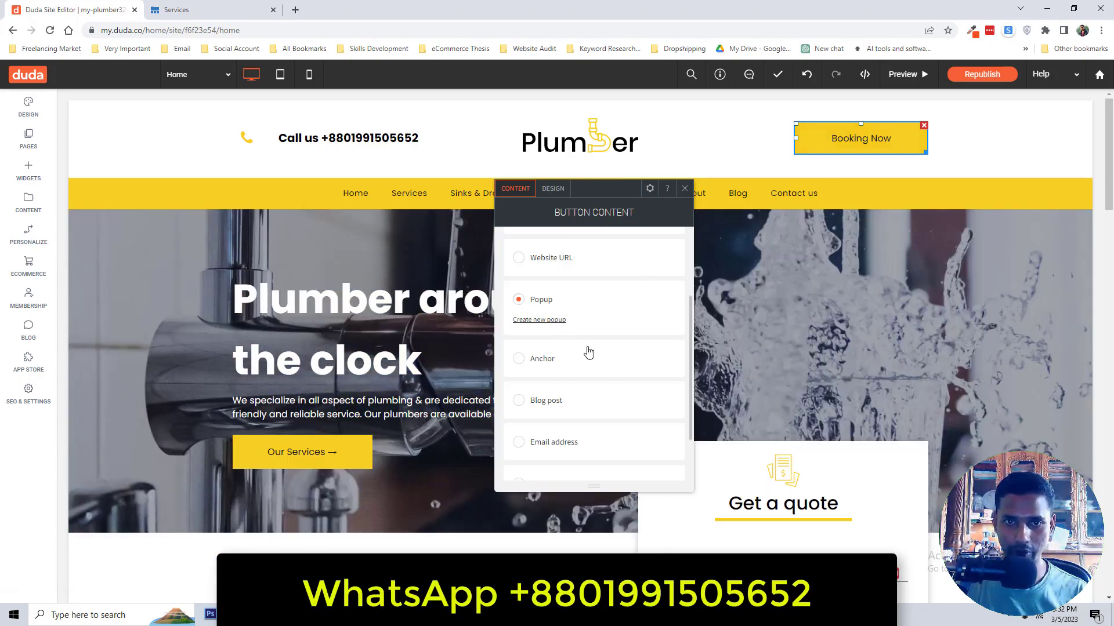
{"action": "left_click", "coordinate": [542, 322]}
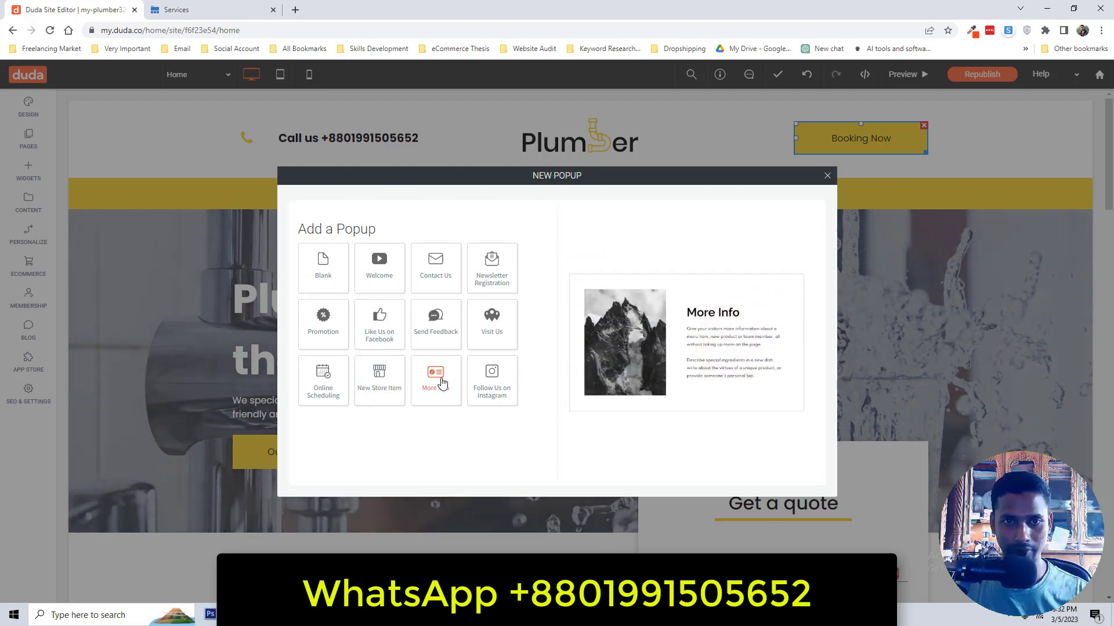
{"action": "left_click", "coordinate": [327, 387]}
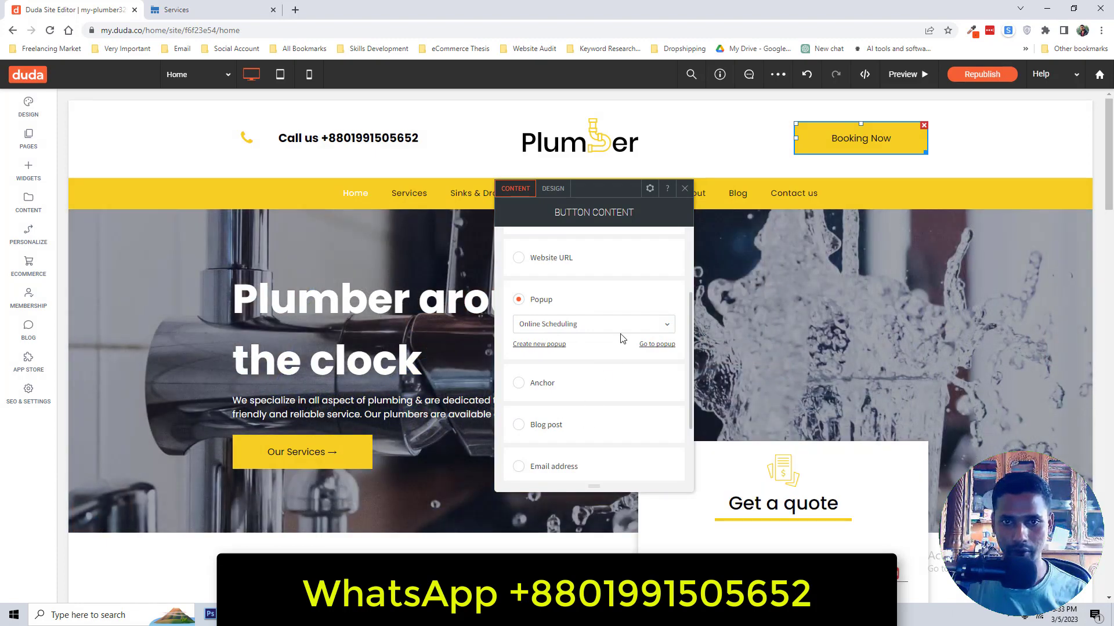
{"action": "left_click", "coordinate": [684, 190]}
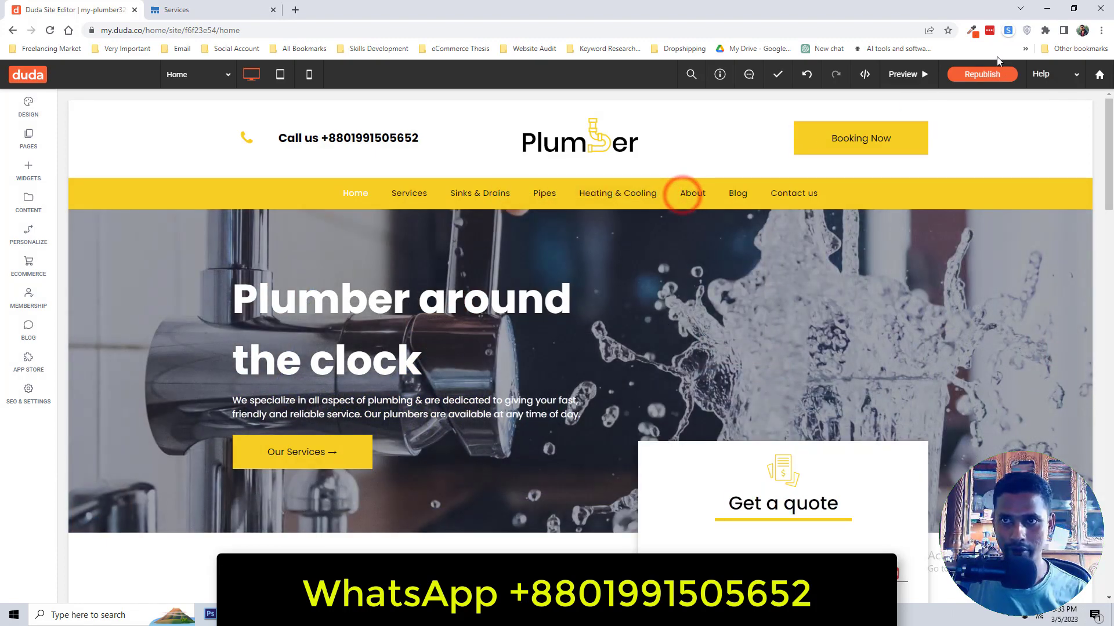
Republish the site and reload the published Services page
{"action": "left_click", "coordinate": [989, 73]}
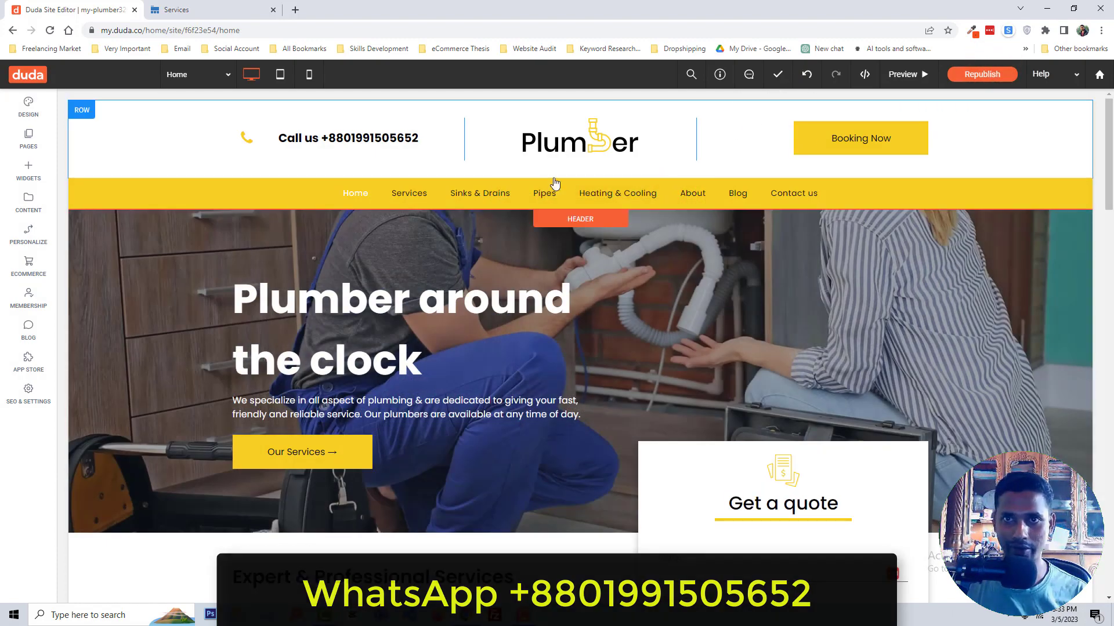
{"action": "left_click", "coordinate": [212, 10]}
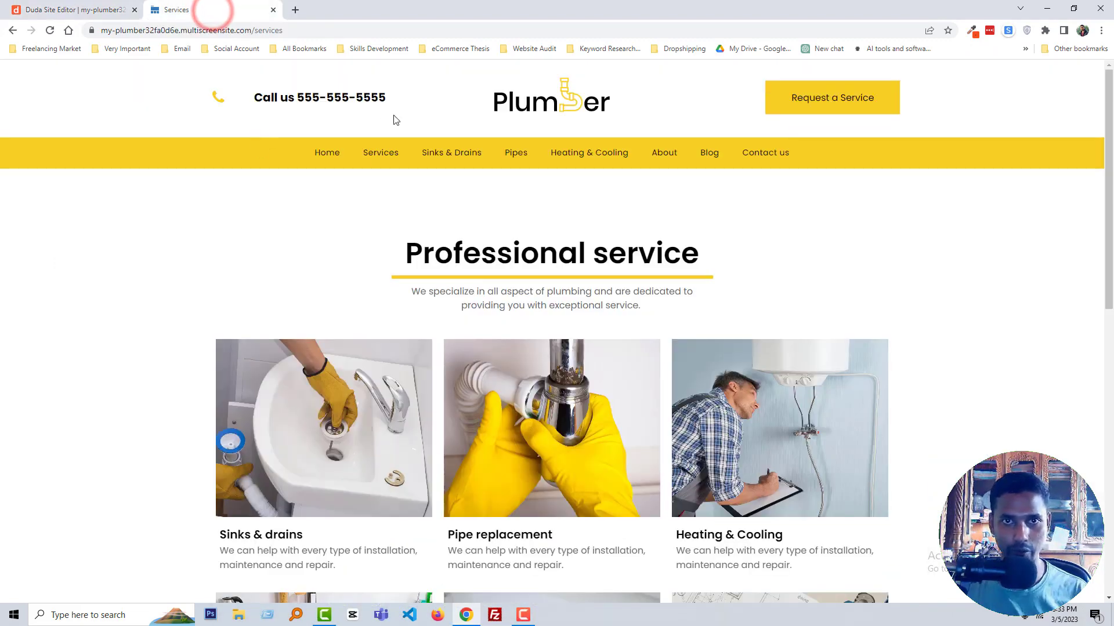
{"action": "right_click", "coordinate": [275, 239]}
{"action": "left_click", "coordinate": [312, 280]}
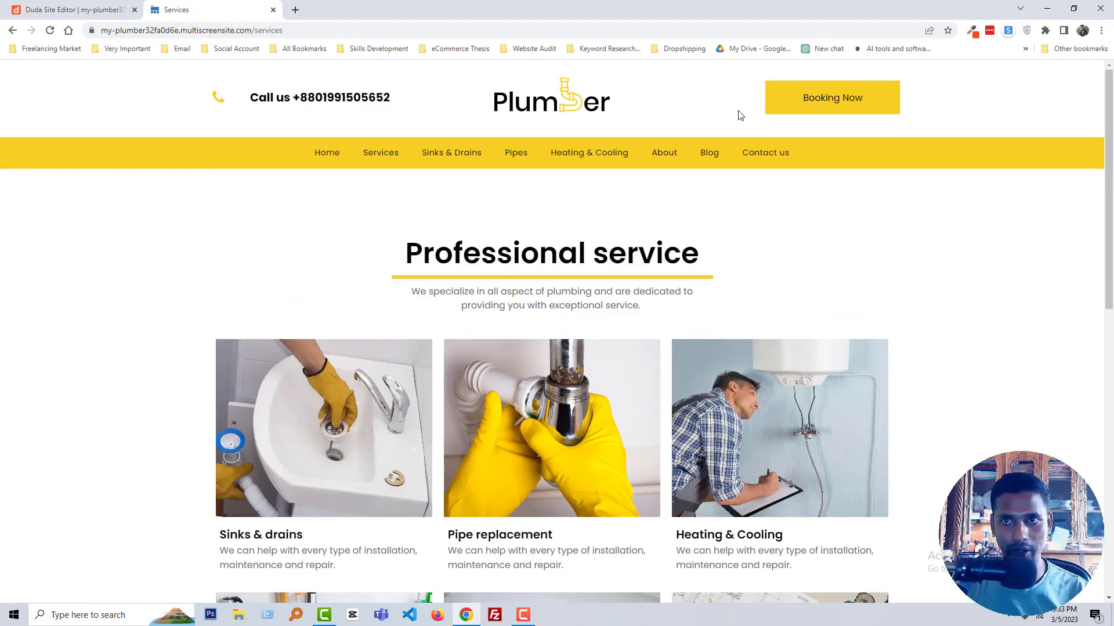
Test the "Booking Now" popup on the published page, return to the site editor and dismiss the publish dialog
{"action": "left_click", "coordinate": [853, 102]}
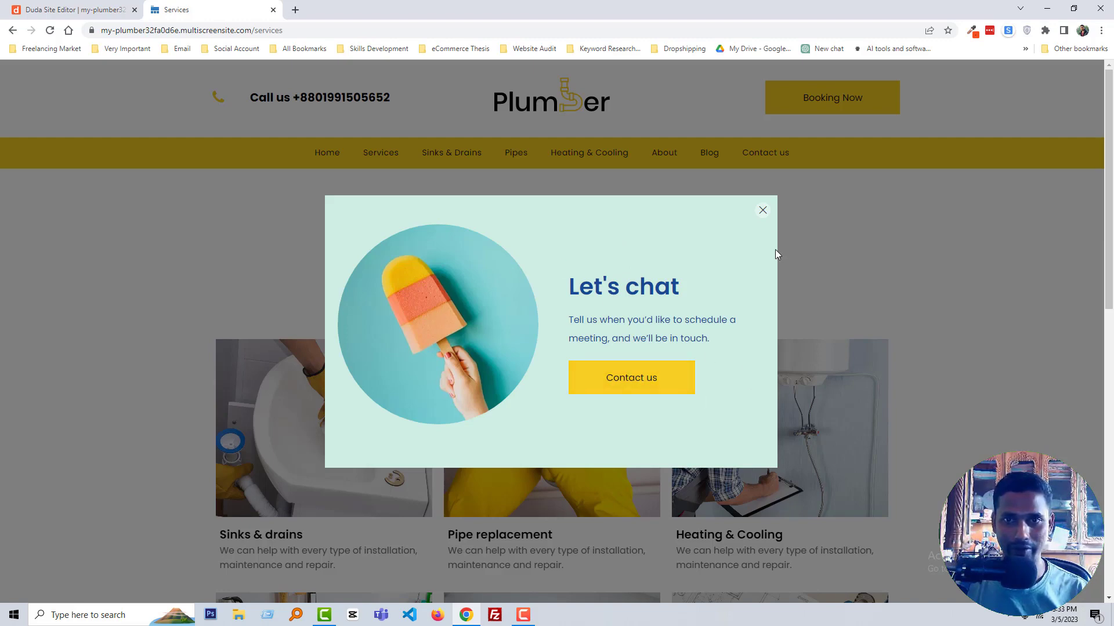
{"action": "left_click", "coordinate": [763, 210]}
{"action": "left_click", "coordinate": [87, 10]}
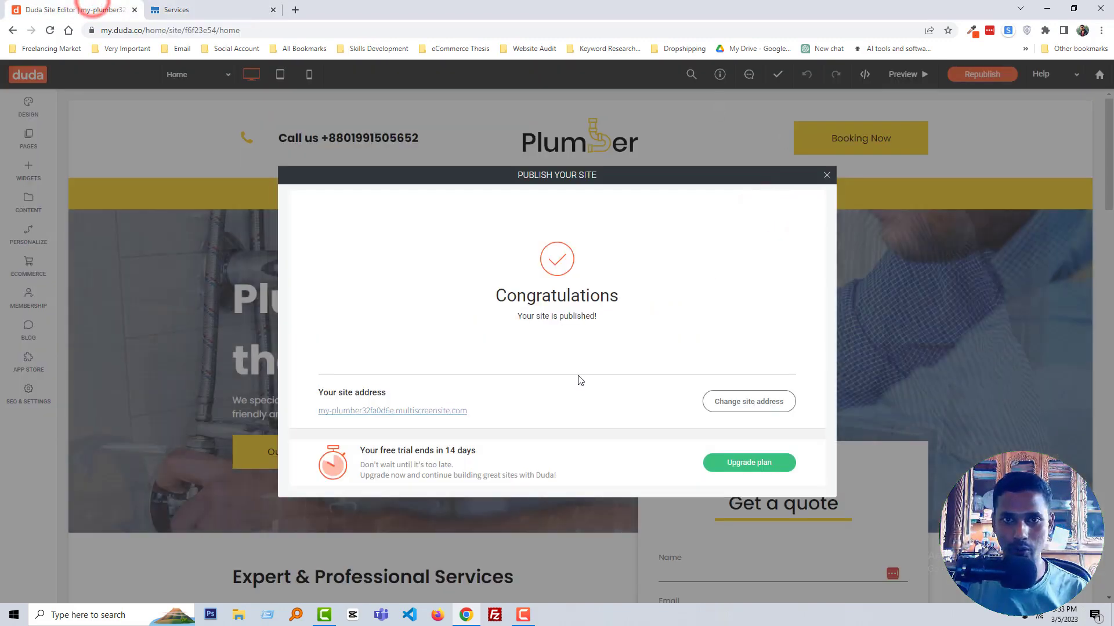
{"action": "left_click", "coordinate": [826, 174]}
Examine all the link destination options available for the header's "Booking Now" button
{"action": "left_click", "coordinate": [853, 146]}
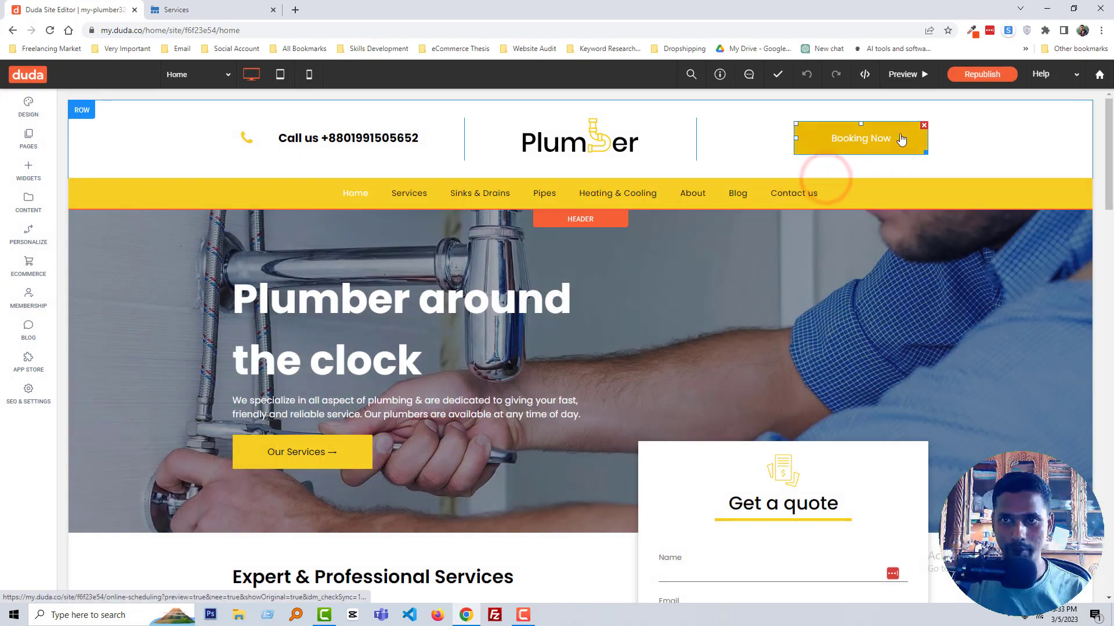
{"action": "left_click", "coordinate": [903, 135]}
{"action": "scroll", "coordinate": [629, 371], "scroll_direction": "down", "scroll_amount": 3}
{"action": "scroll", "coordinate": [644, 383], "scroll_direction": "down", "scroll_amount": 1}
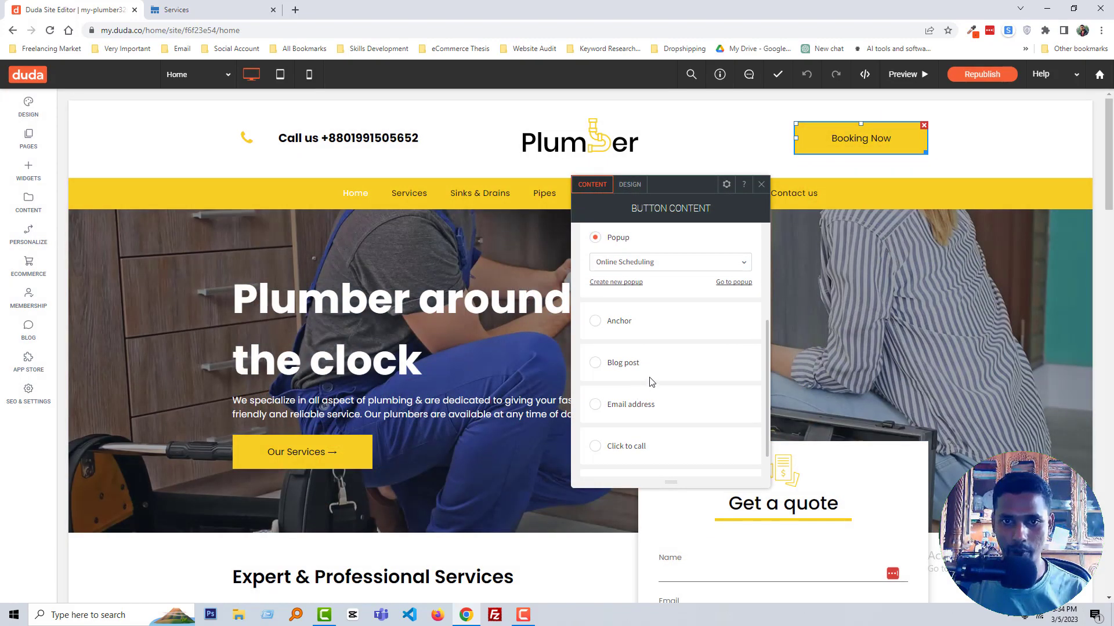
{"action": "scroll", "coordinate": [637, 417], "scroll_direction": "down", "scroll_amount": 1}
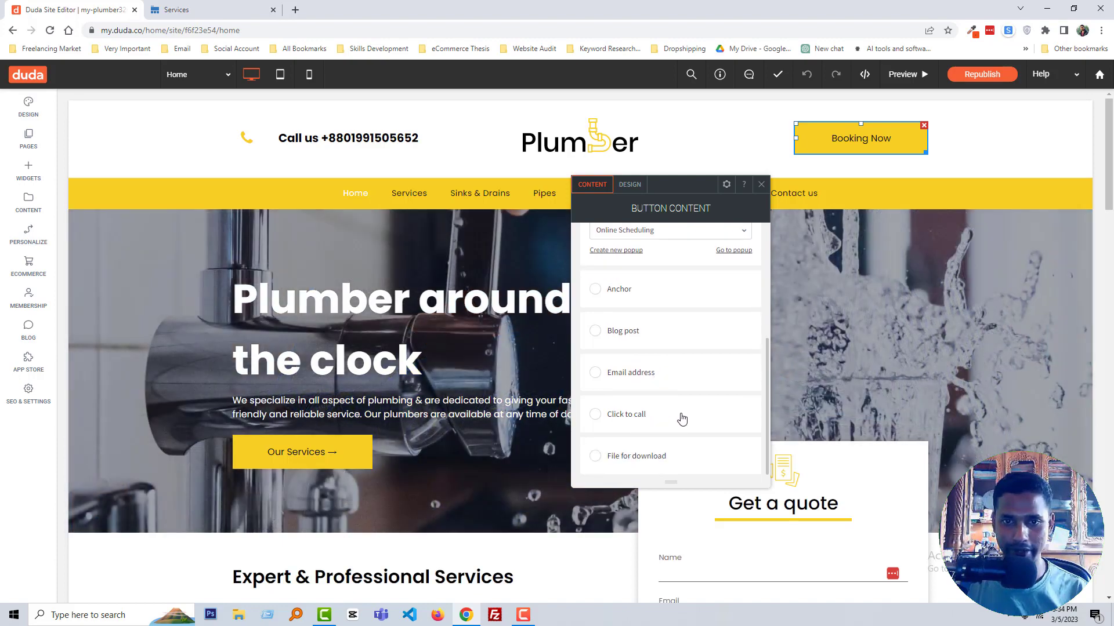
{"action": "scroll", "coordinate": [651, 455], "scroll_direction": "up", "scroll_amount": 4}
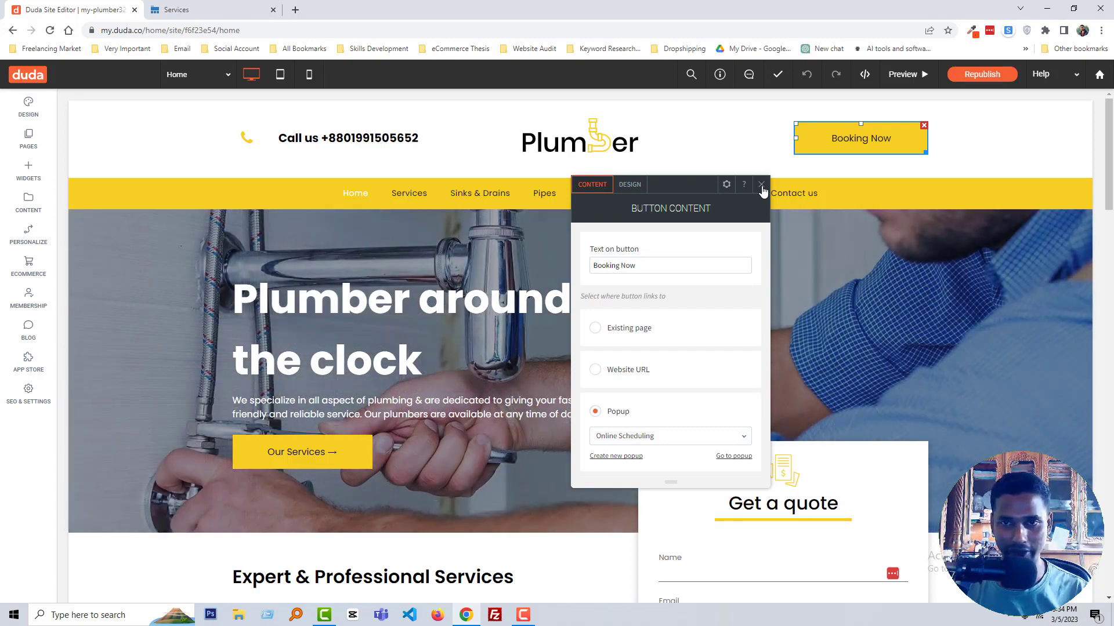
{"action": "left_click", "coordinate": [762, 186]}
Examine the header logo's image content settings, including its replacement, link and alt text options
{"action": "left_click", "coordinate": [543, 149]}
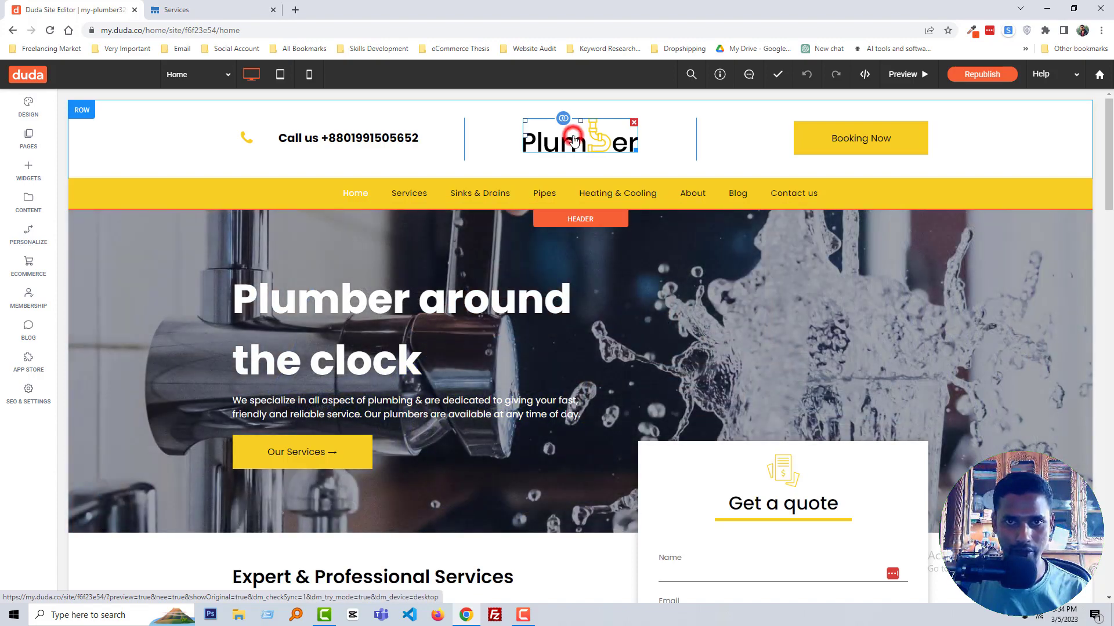
{"action": "left_click", "coordinate": [574, 139]}
{"action": "scroll", "coordinate": [390, 296], "scroll_direction": "down", "scroll_amount": 1}
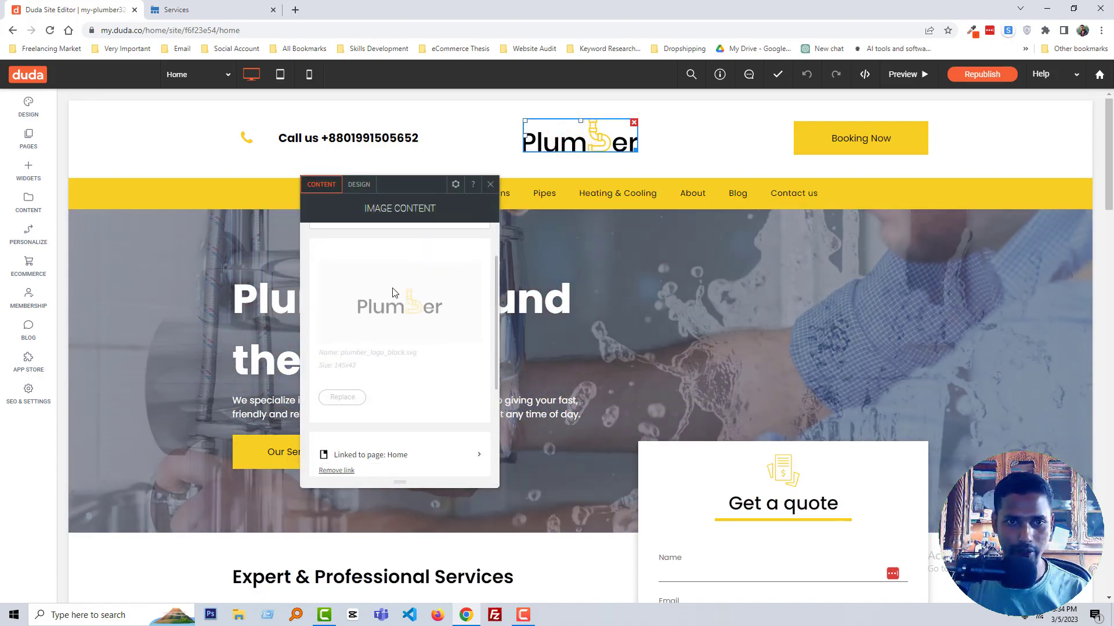
{"action": "scroll", "coordinate": [371, 359], "scroll_direction": "down", "scroll_amount": 3}
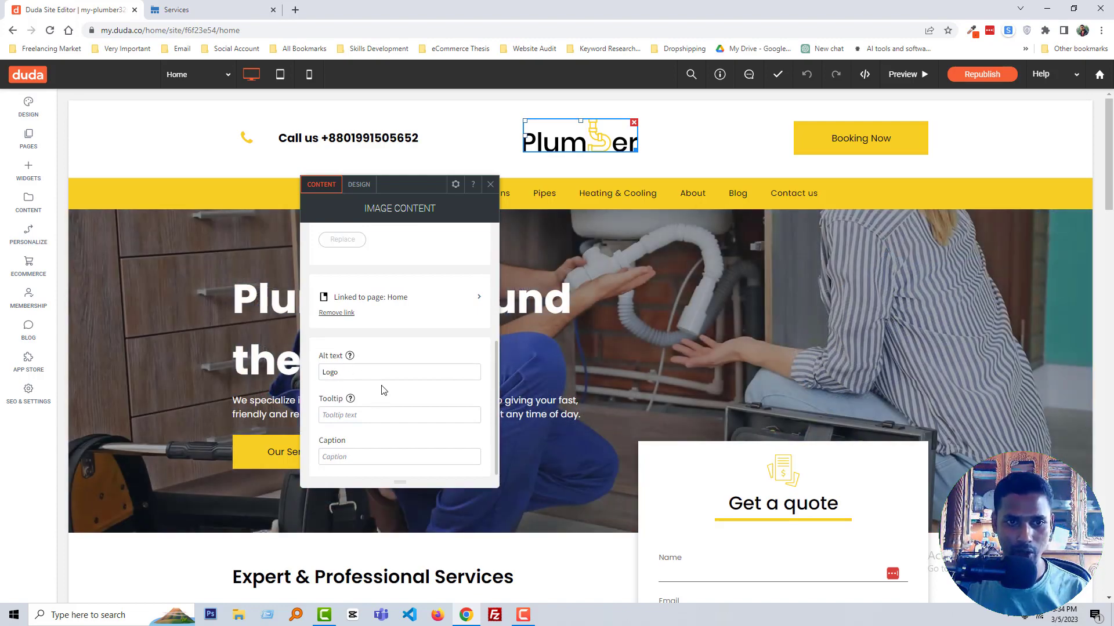
{"action": "scroll", "coordinate": [383, 406], "scroll_direction": "up", "scroll_amount": 5}
{"action": "left_click", "coordinate": [354, 184]}
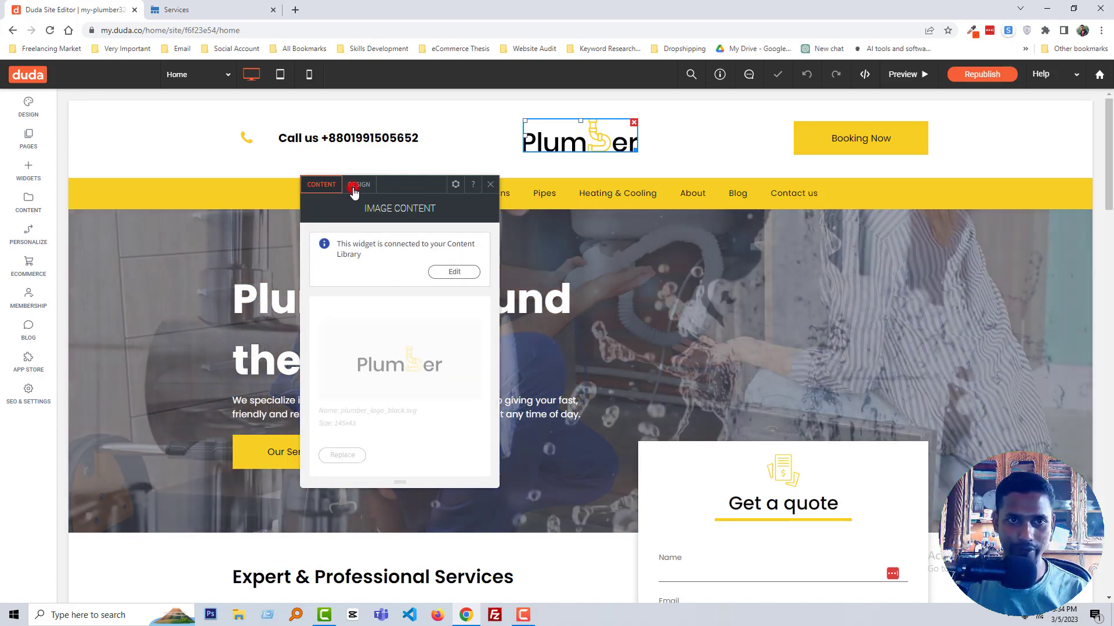
{"action": "left_click", "coordinate": [490, 184]}
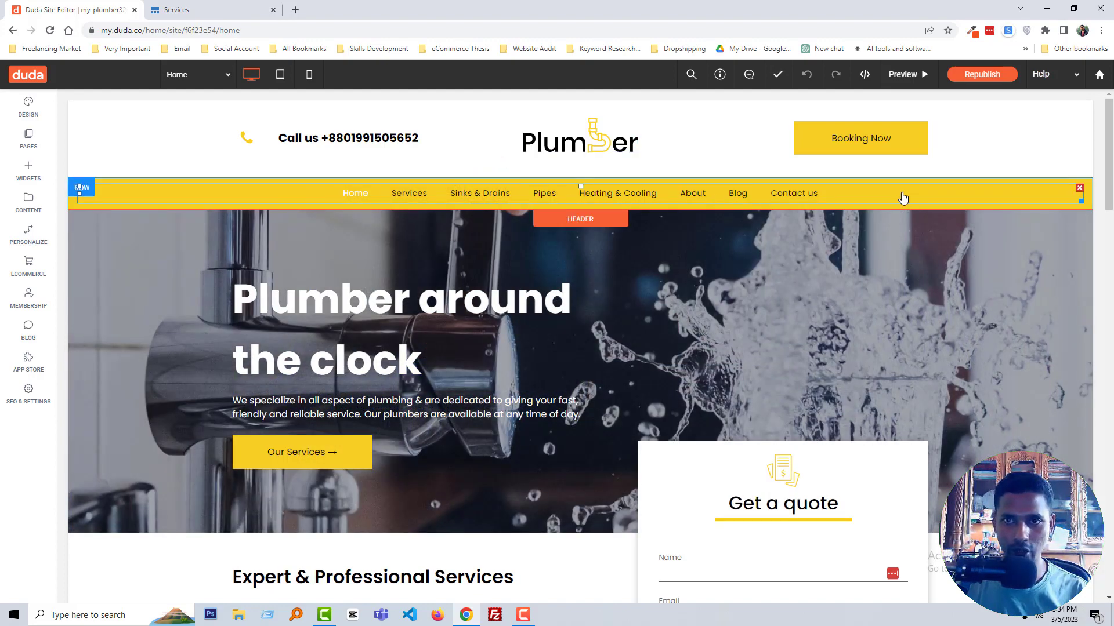
Set the link text font size for all pages in the header navigation menu to 16
{"action": "left_click", "coordinate": [848, 193]}
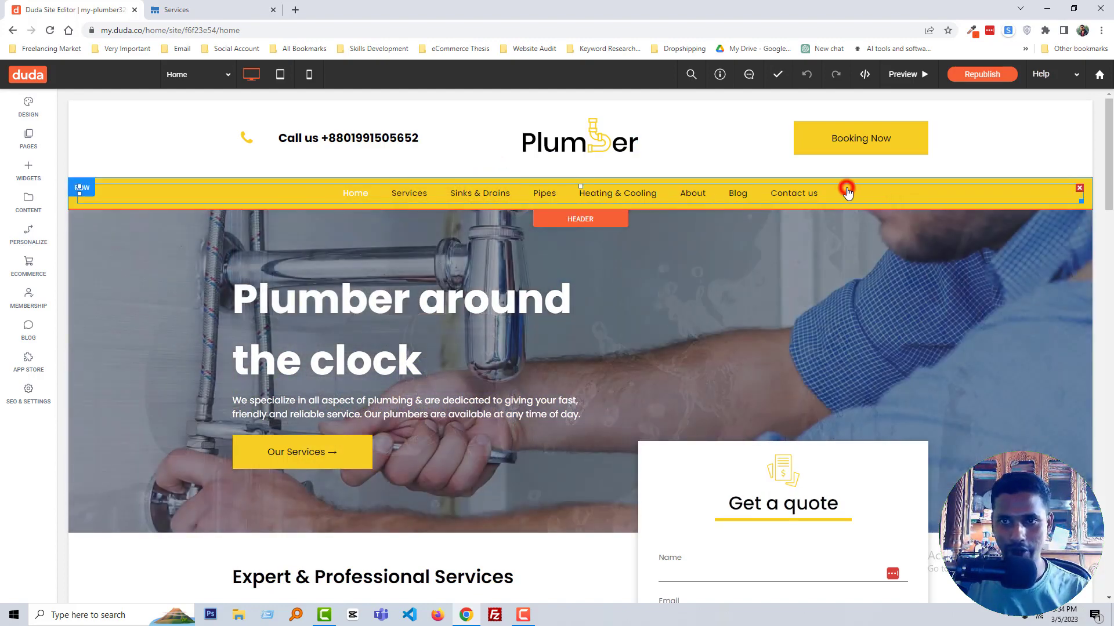
{"action": "left_click_drag", "start_coordinate": [171, 196], "coordinate": [523, 251]}
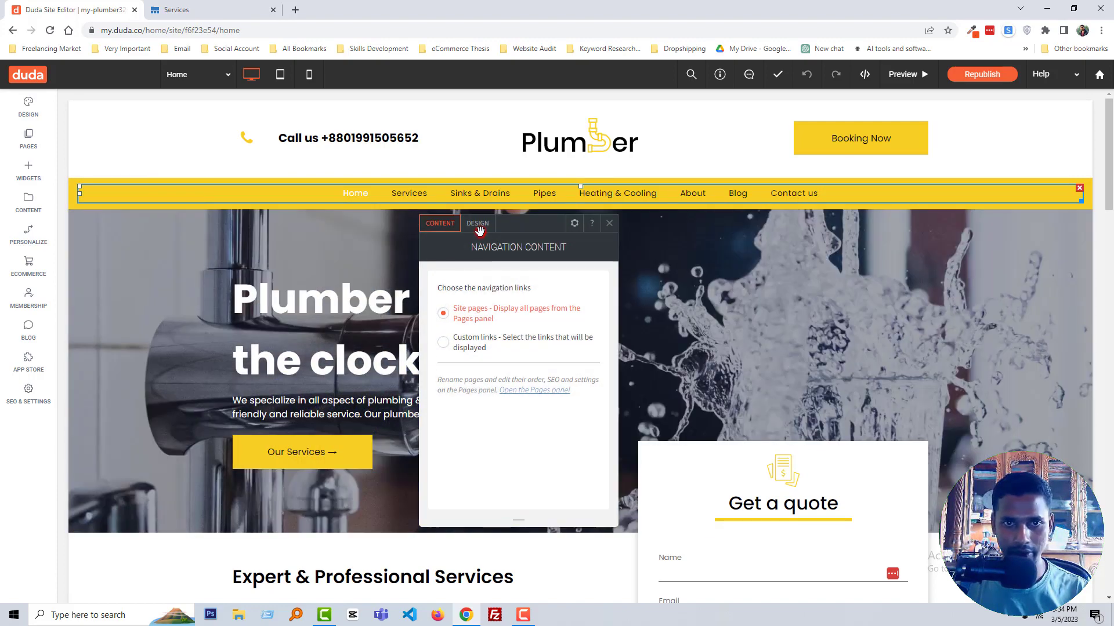
{"action": "left_click", "coordinate": [480, 230]}
{"action": "scroll", "coordinate": [468, 368], "scroll_direction": "down", "scroll_amount": 1}
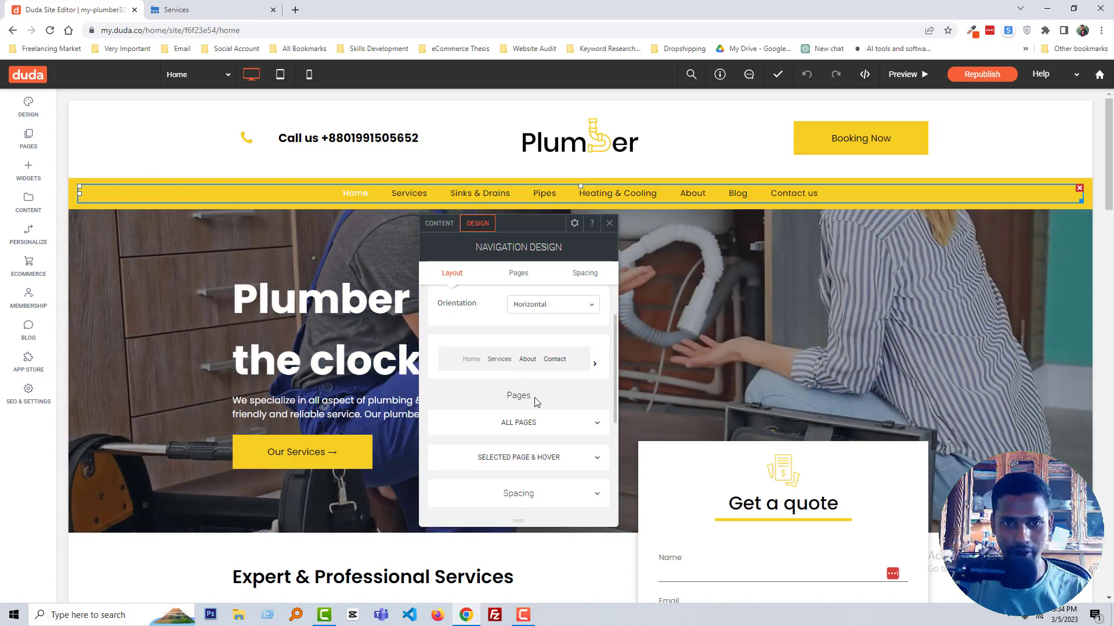
{"action": "left_click", "coordinate": [559, 427]}
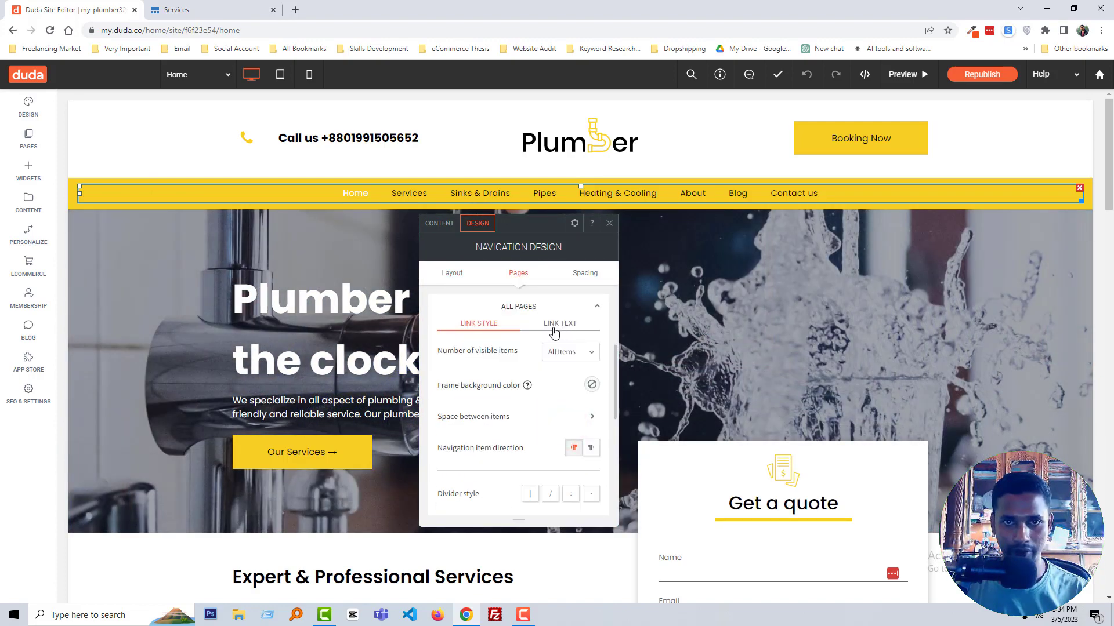
{"action": "left_click", "coordinate": [566, 328]}
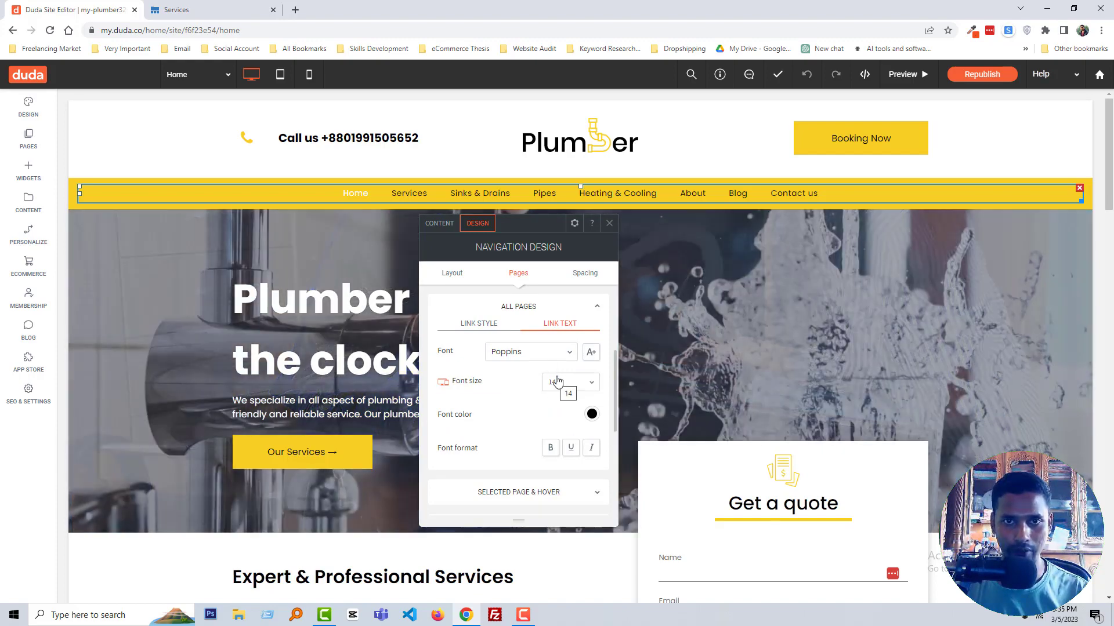
{"action": "left_click", "coordinate": [565, 384]}
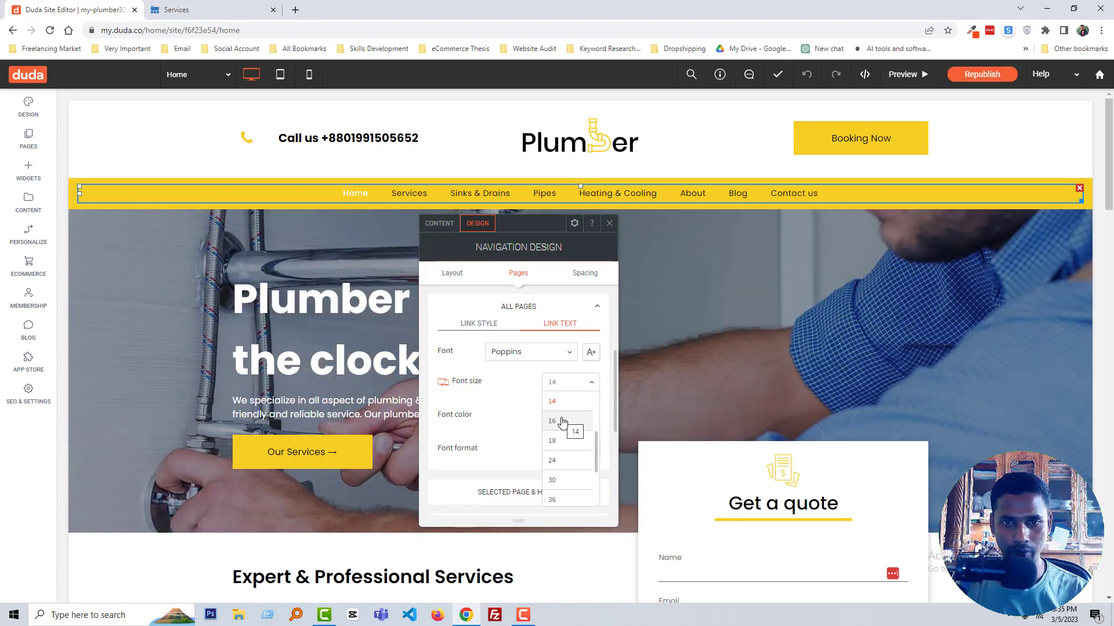
{"action": "left_click", "coordinate": [562, 421]}
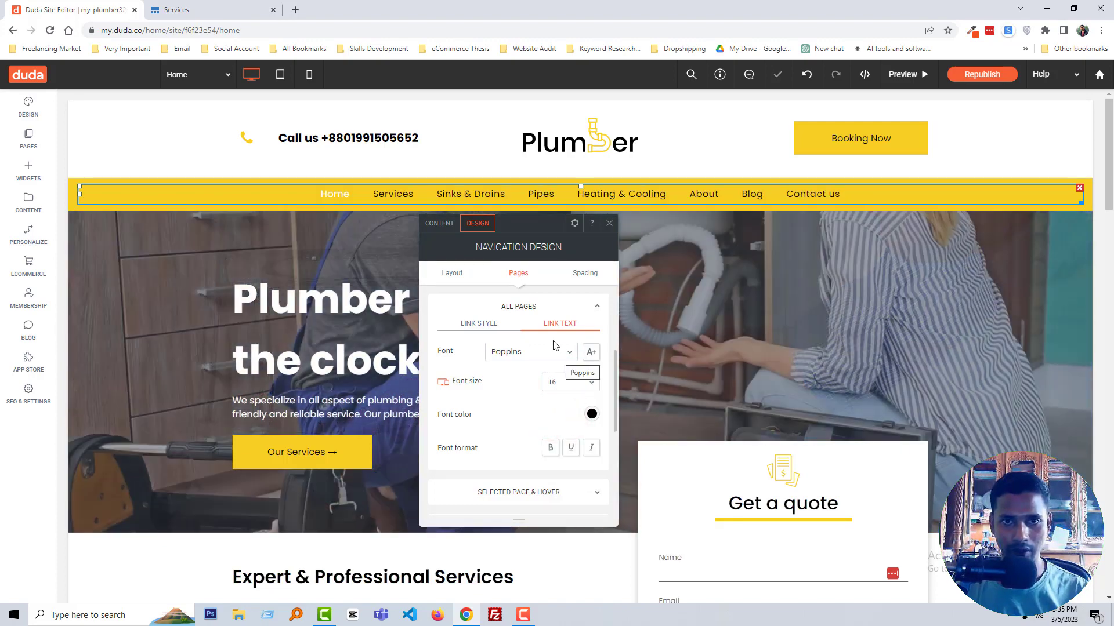
Try PT Sans as the navigation menu's link font, restore Poppins and close the navigation settings
{"action": "left_click", "coordinate": [535, 352]}
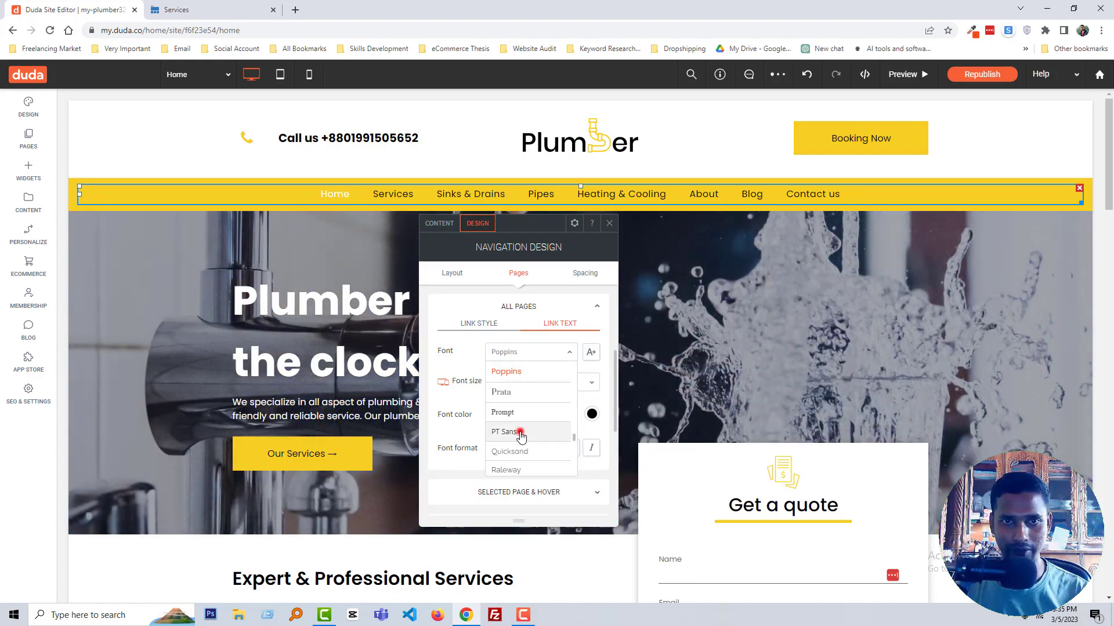
{"action": "left_click", "coordinate": [520, 432]}
{"action": "left_click", "coordinate": [525, 353]}
{"action": "scroll", "coordinate": [525, 406], "scroll_direction": "up", "scroll_amount": 2}
{"action": "left_click", "coordinate": [524, 369]}
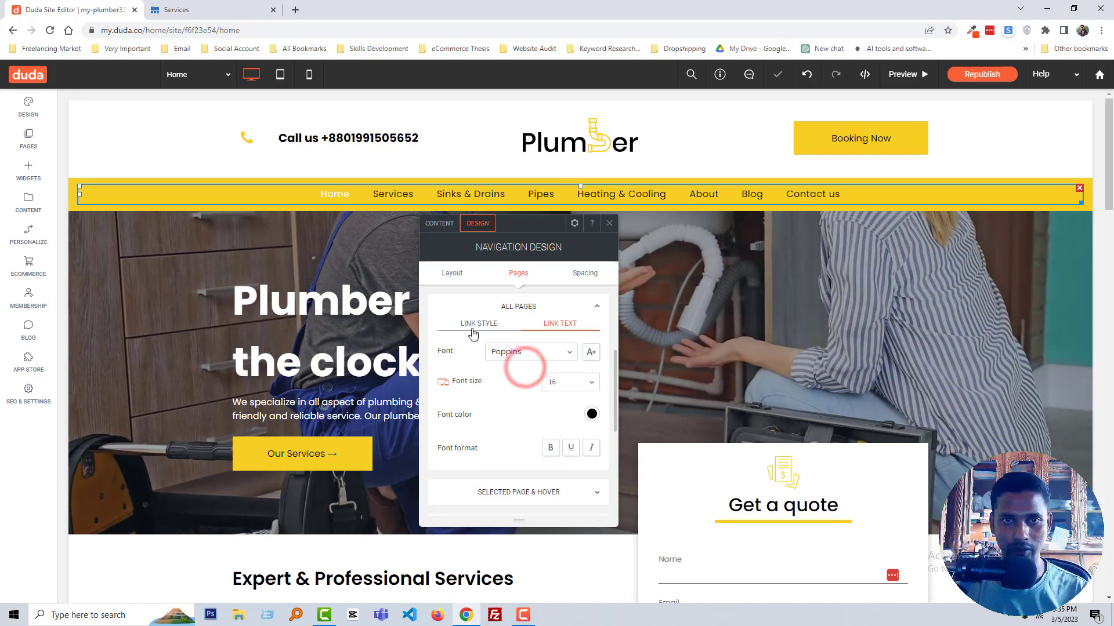
{"action": "left_click", "coordinate": [609, 223]}
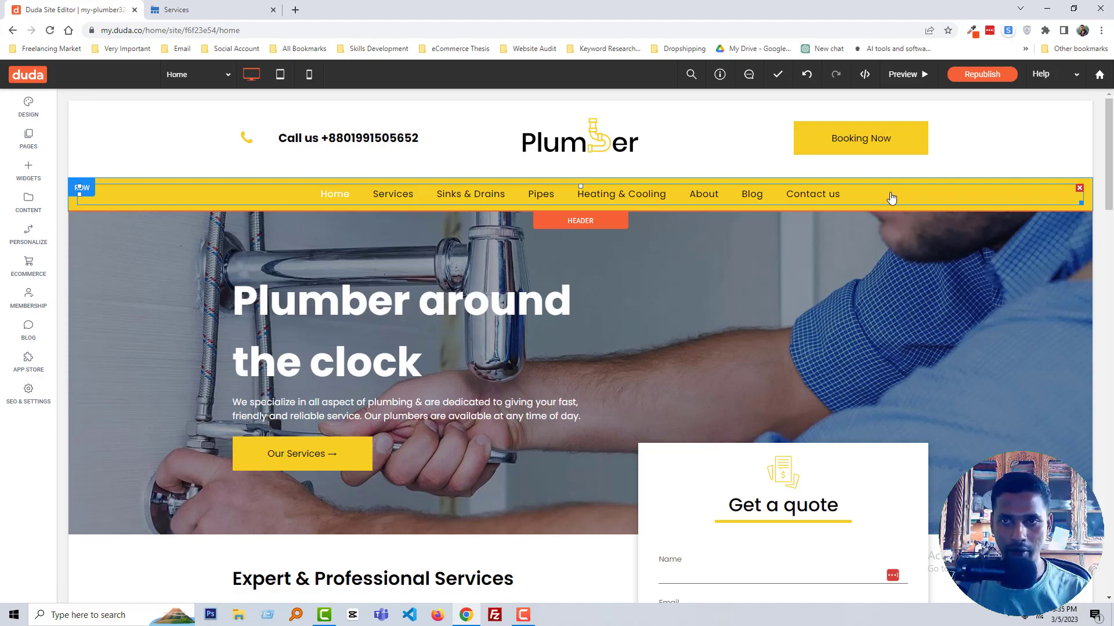
Open the header navigation menu's link text design settings for the selected page and hover state
{"action": "left_click", "coordinate": [891, 198]}
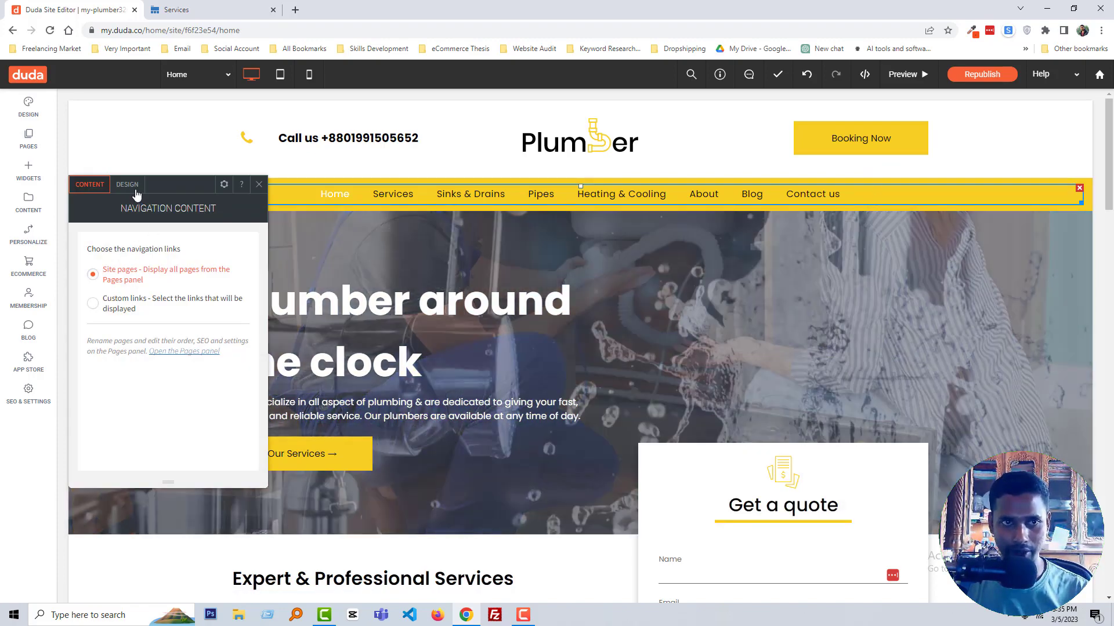
{"action": "left_click", "coordinate": [140, 189]}
{"action": "left_click_drag", "start_coordinate": [174, 184], "coordinate": [572, 243]}
{"action": "scroll", "coordinate": [541, 393], "scroll_direction": "down", "scroll_amount": 1}
{"action": "scroll", "coordinate": [545, 414], "scroll_direction": "down", "scroll_amount": 2}
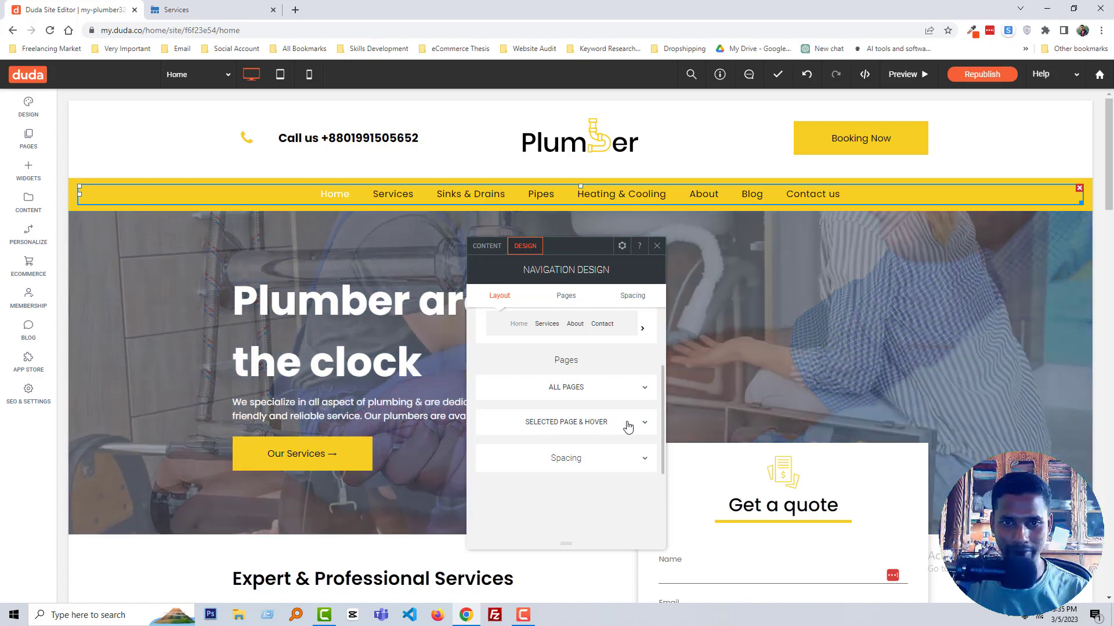
{"action": "left_click", "coordinate": [611, 423]}
{"action": "scroll", "coordinate": [620, 406], "scroll_direction": "down", "scroll_amount": 2}
{"action": "left_click", "coordinate": [607, 326]}
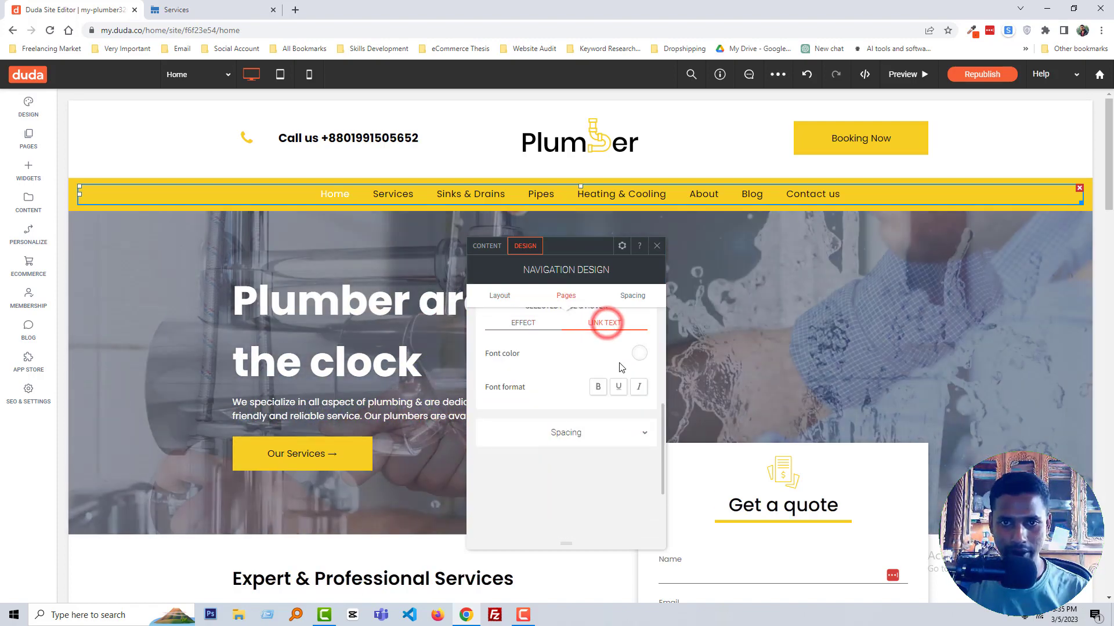
Set the selected page and hover link font color to #ff005e and close the navigation settings
{"action": "left_click", "coordinate": [640, 353]}
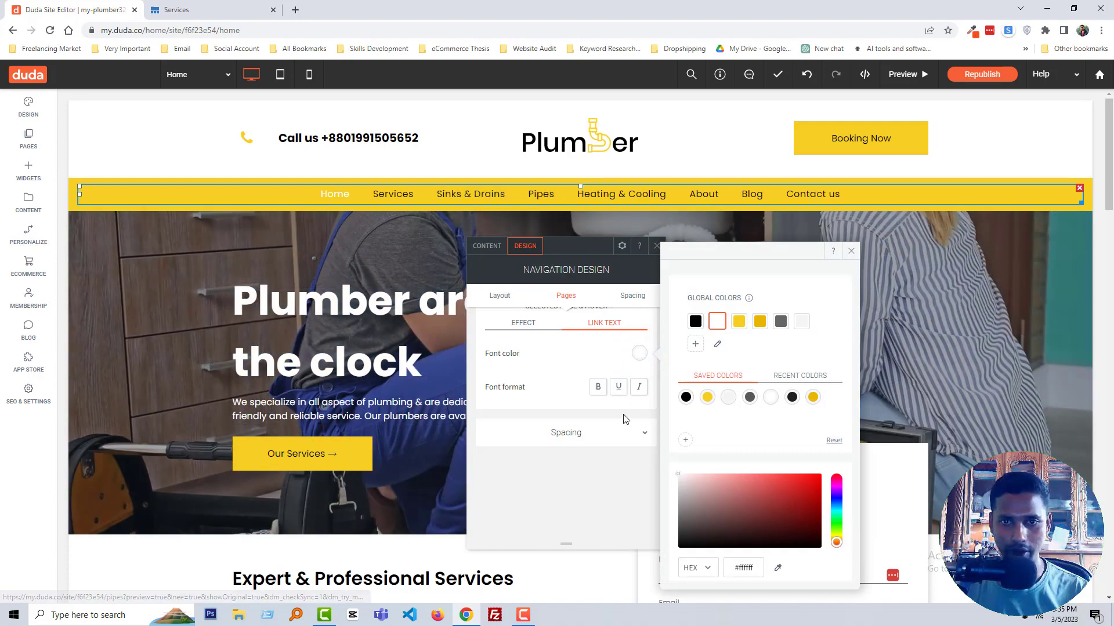
{"action": "scroll", "coordinate": [824, 516], "scroll_direction": "down", "scroll_amount": 1}
{"action": "scroll", "coordinate": [829, 510], "scroll_direction": "down", "scroll_amount": 1}
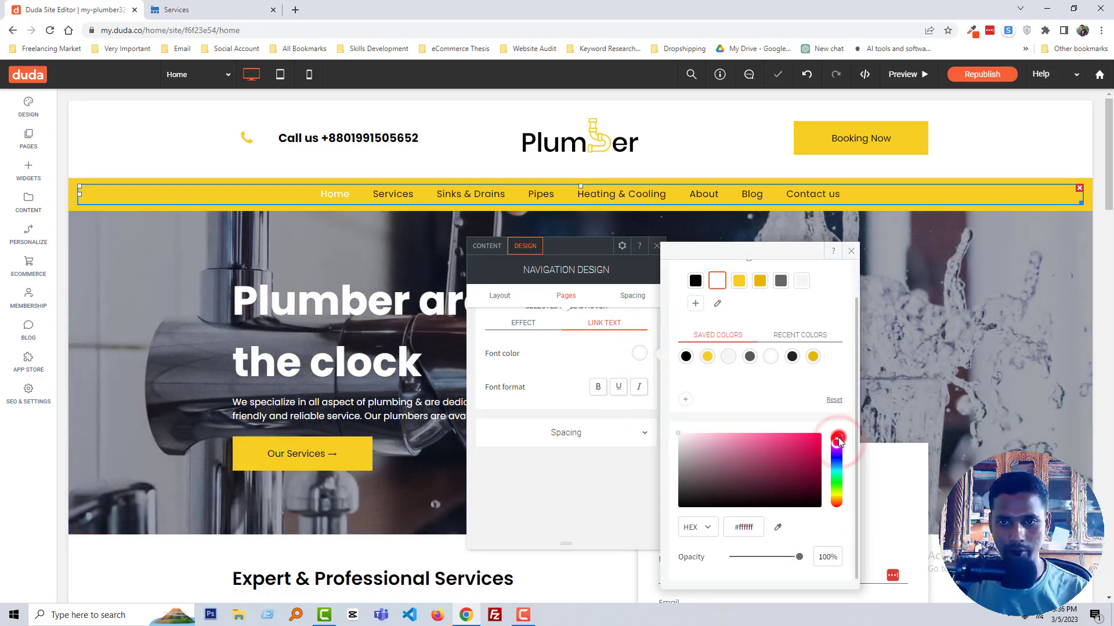
{"action": "left_click", "coordinate": [813, 439]}
{"action": "left_click_drag", "start_coordinate": [819, 436], "coordinate": [828, 443]}
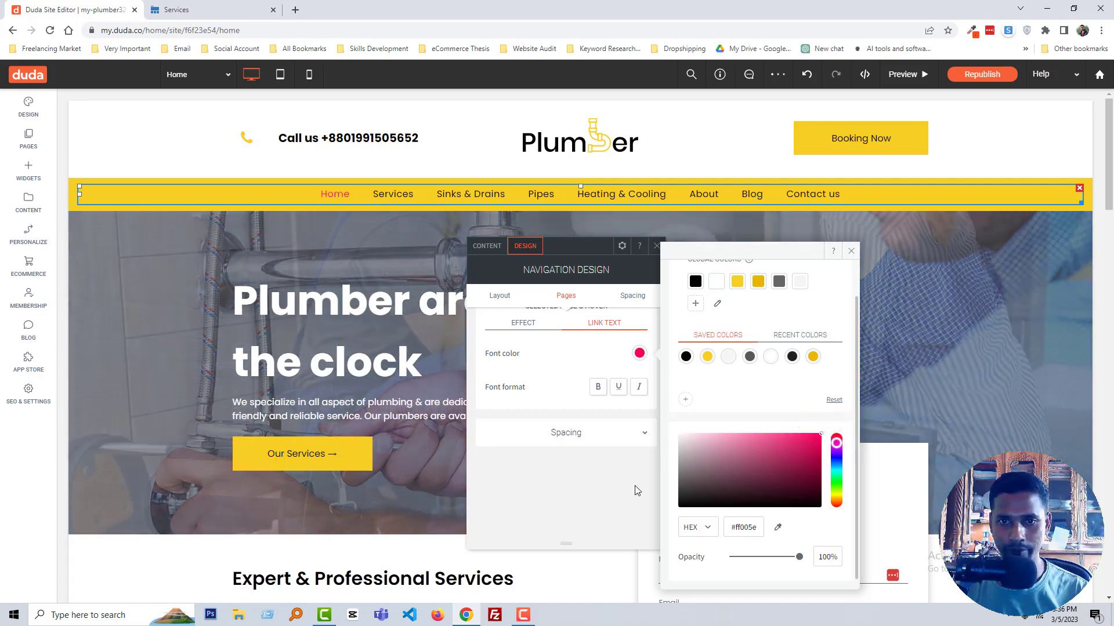
{"action": "left_click", "coordinate": [850, 251]}
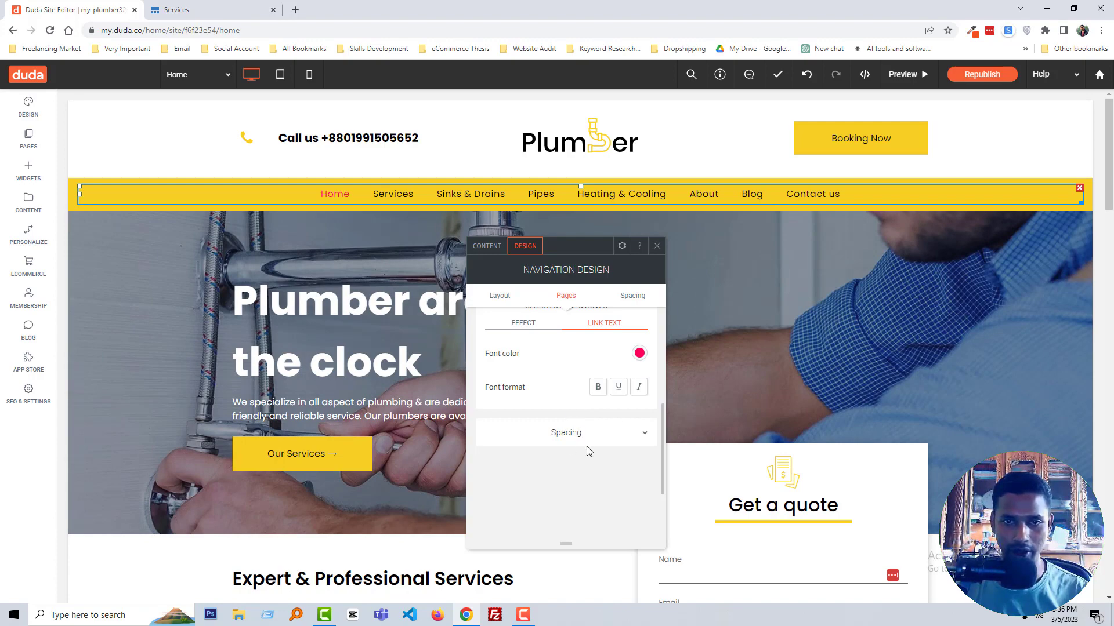
{"action": "left_click", "coordinate": [586, 446]}
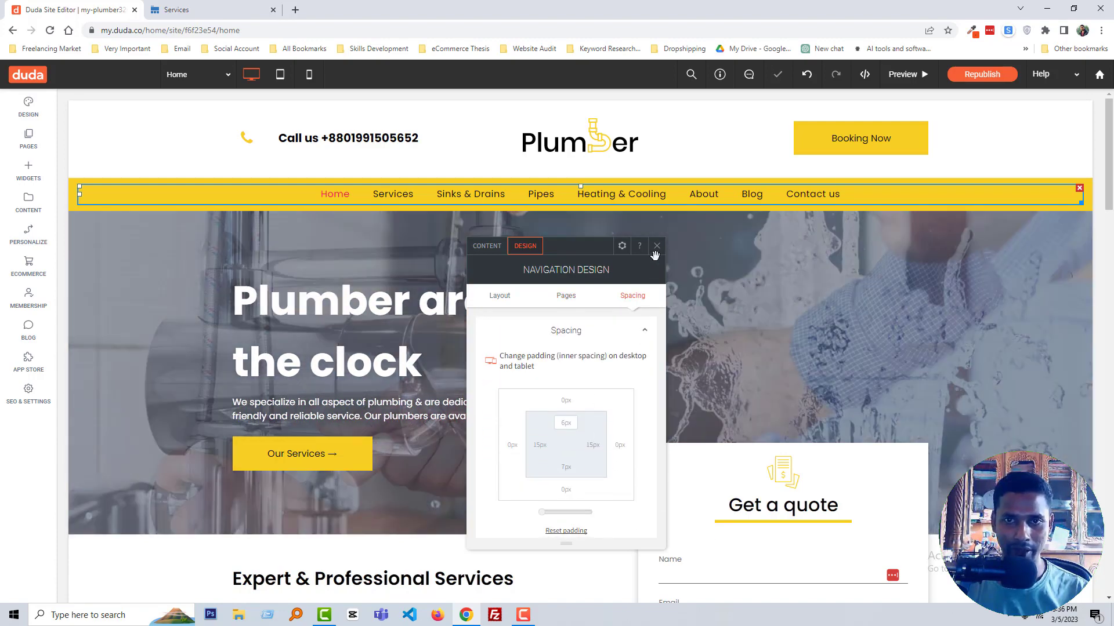
{"action": "left_click", "coordinate": [657, 245]}
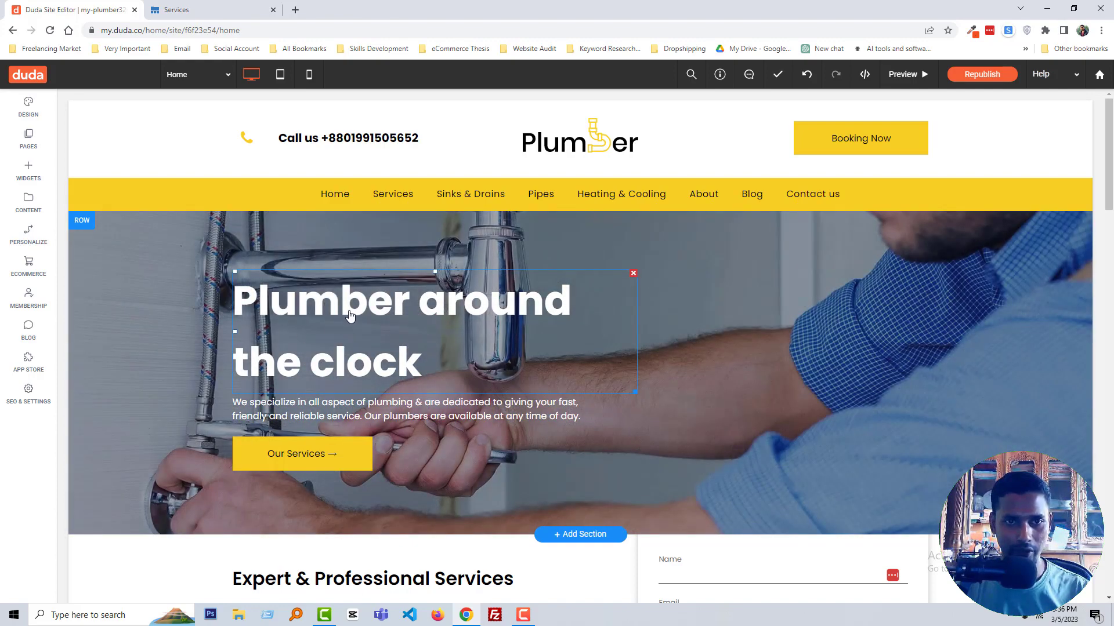
Examine the text formatting options for the hero heading "Plumber around the clock", leaving its wording as it is
{"action": "left_click", "coordinate": [354, 310]}
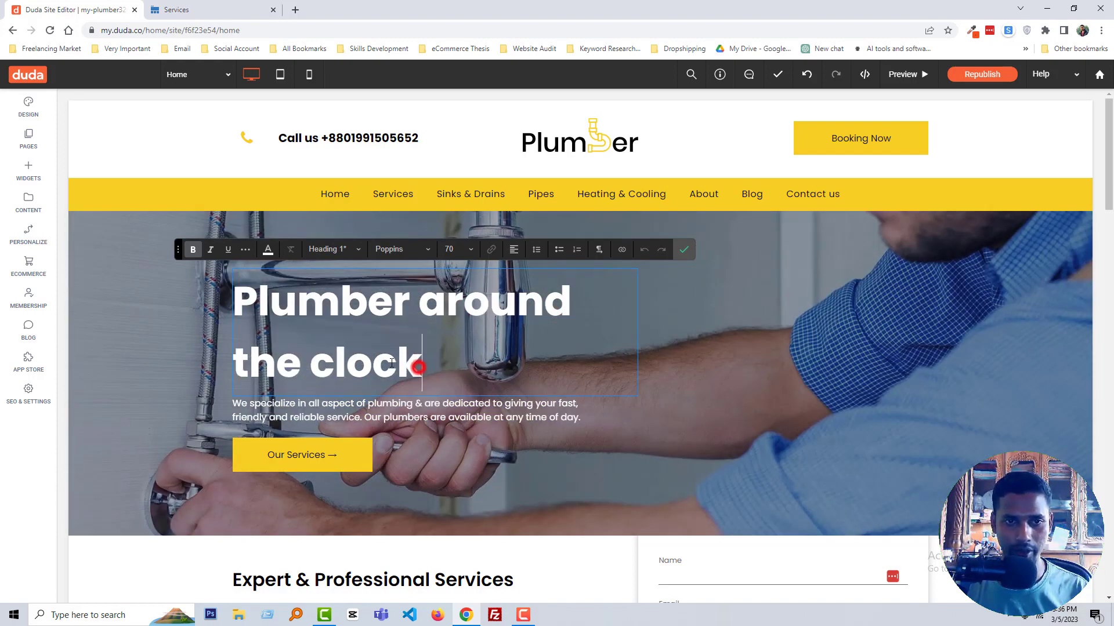
{"action": "double_click", "coordinate": [419, 366]}
{"action": "left_click", "coordinate": [405, 336]}
{"action": "left_click", "coordinate": [432, 308]}
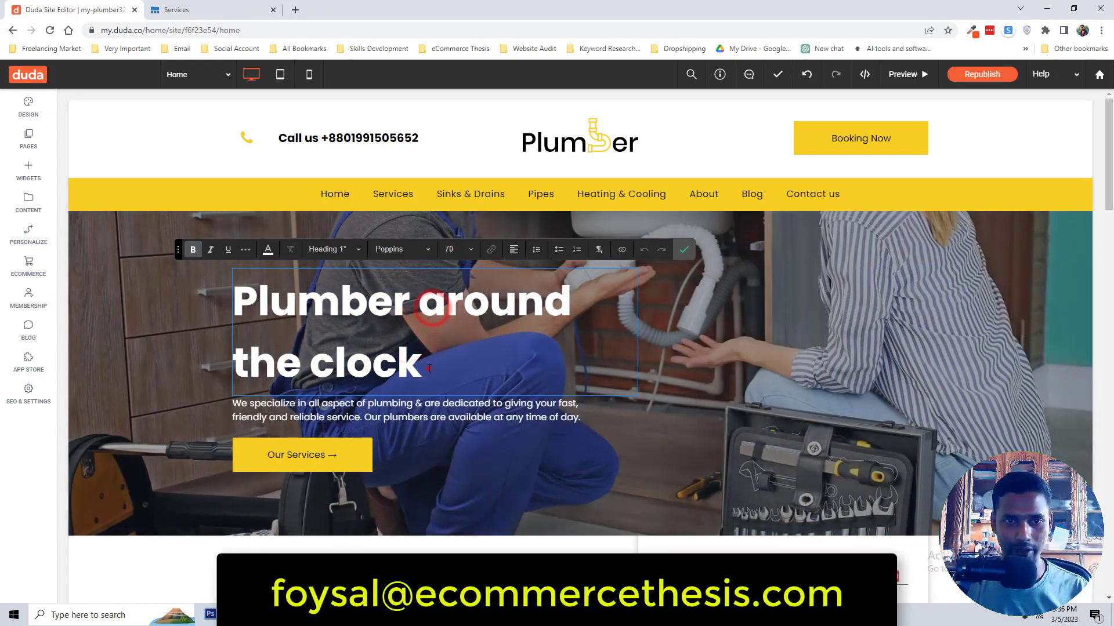
{"action": "left_click_drag", "start_coordinate": [429, 369], "coordinate": [364, 353]}
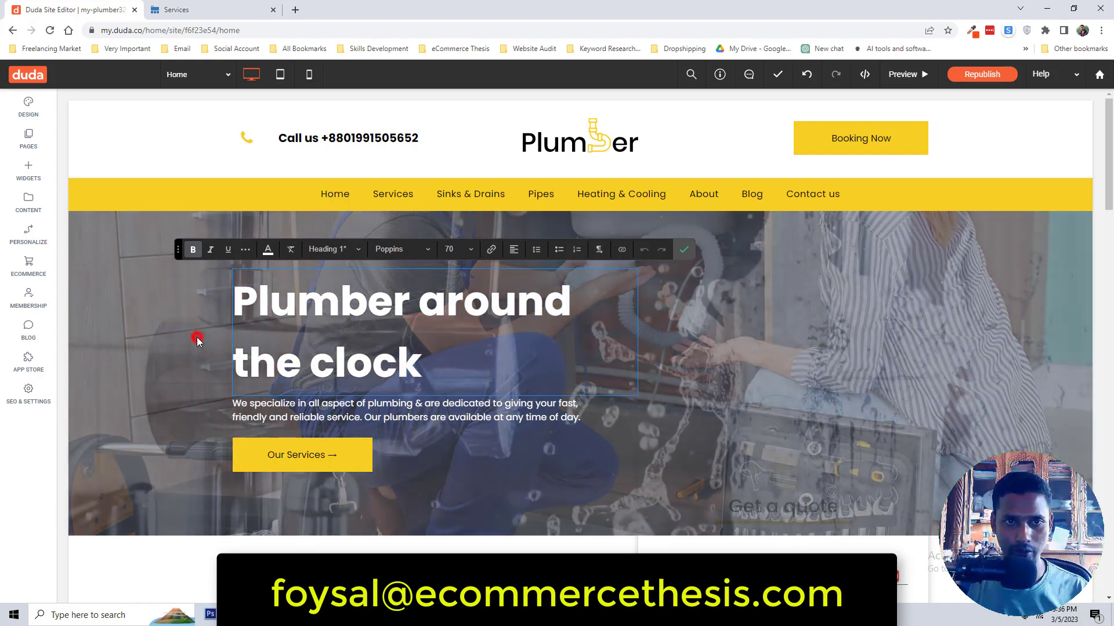
{"action": "left_click", "coordinate": [188, 336]}
{"action": "left_click", "coordinate": [187, 335]}
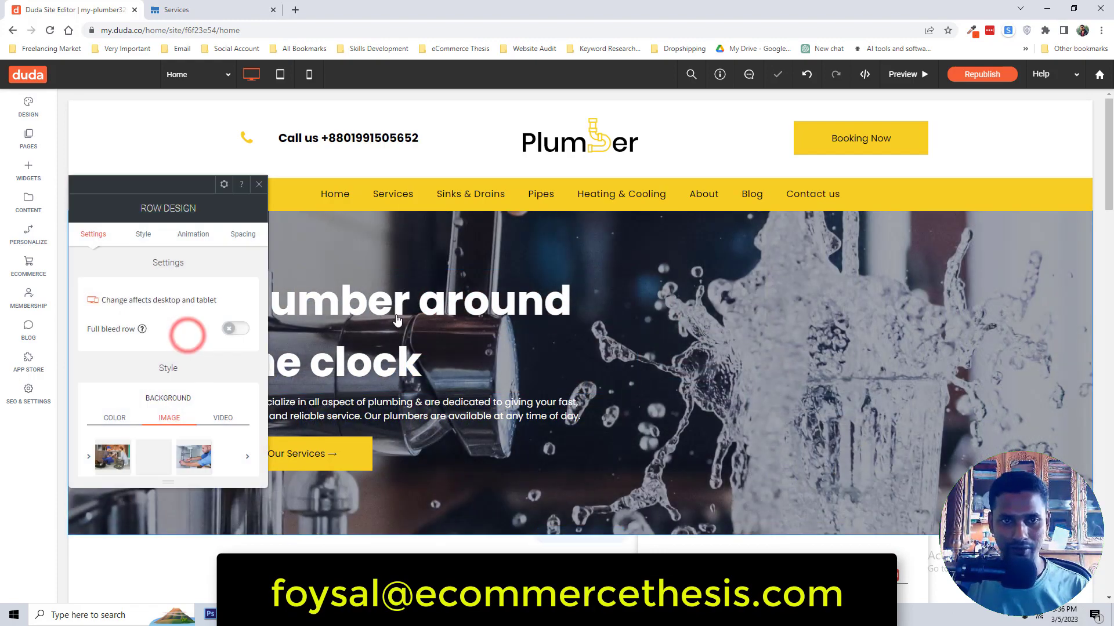
{"action": "left_click", "coordinate": [258, 185]}
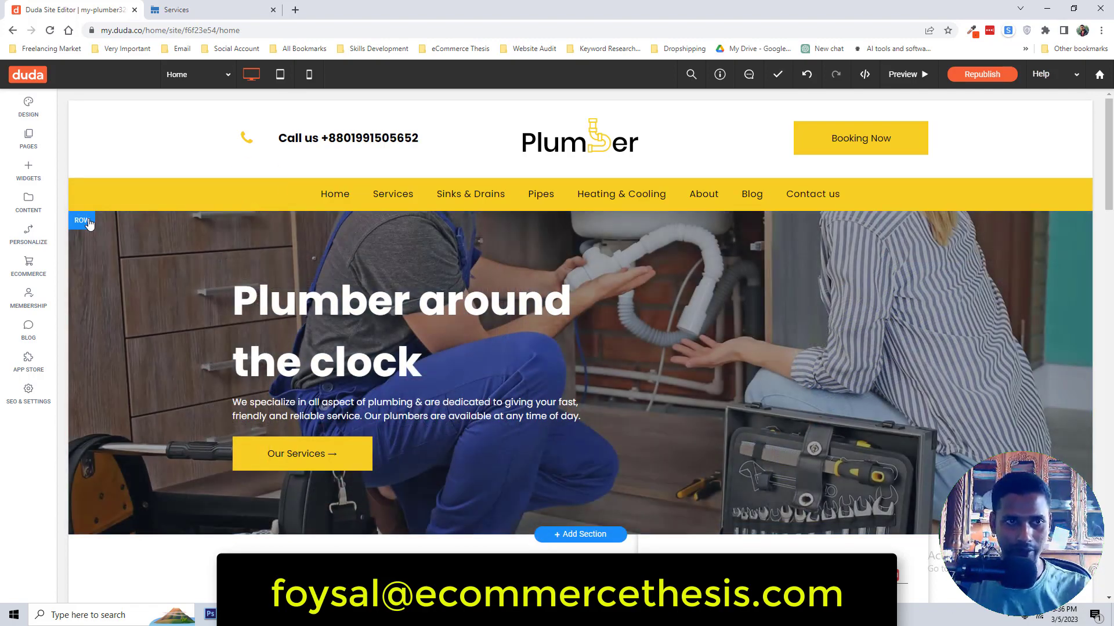
Try Slide left as the hero row's background image transition, and settle on Slide right
{"action": "left_click", "coordinate": [87, 222]}
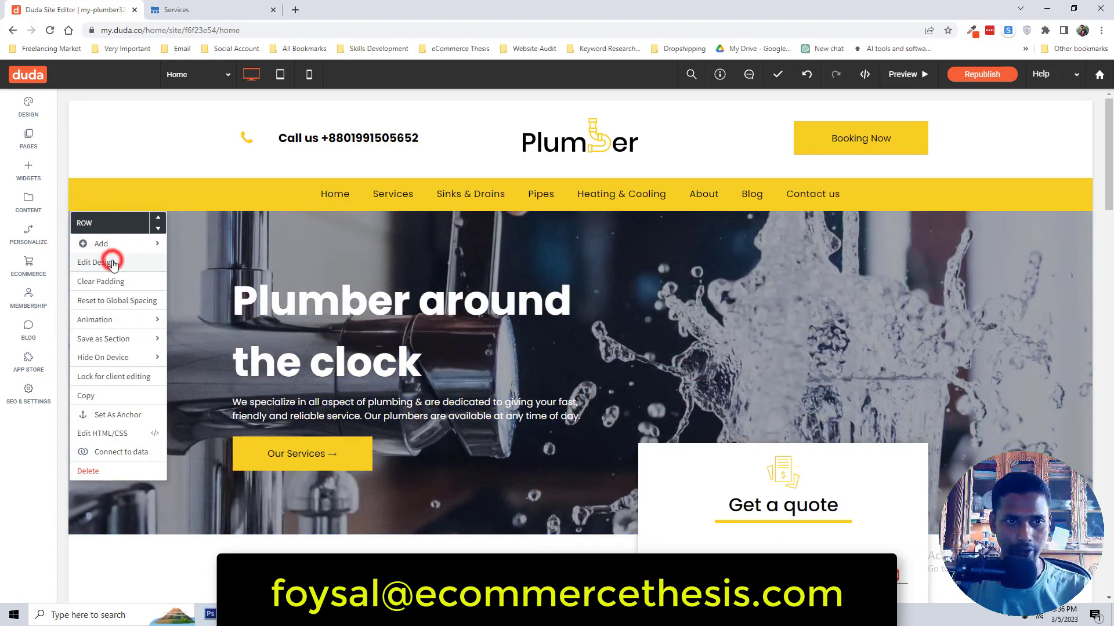
{"action": "left_click", "coordinate": [112, 263]}
{"action": "scroll", "coordinate": [192, 418], "scroll_direction": "down", "scroll_amount": 1}
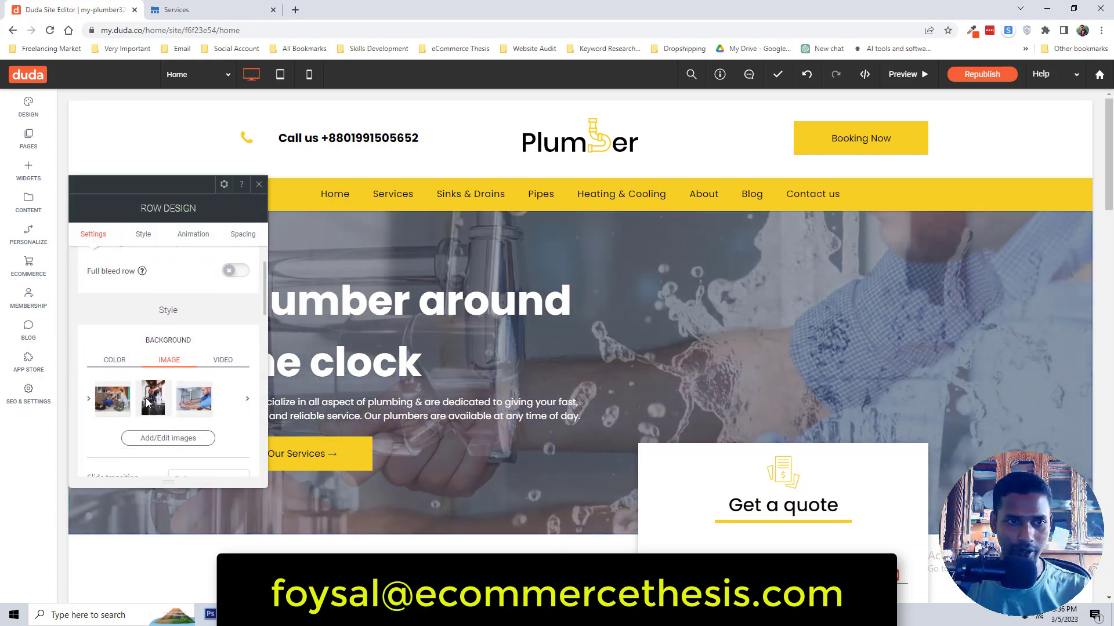
{"action": "scroll", "coordinate": [175, 390], "scroll_direction": "down", "scroll_amount": 2}
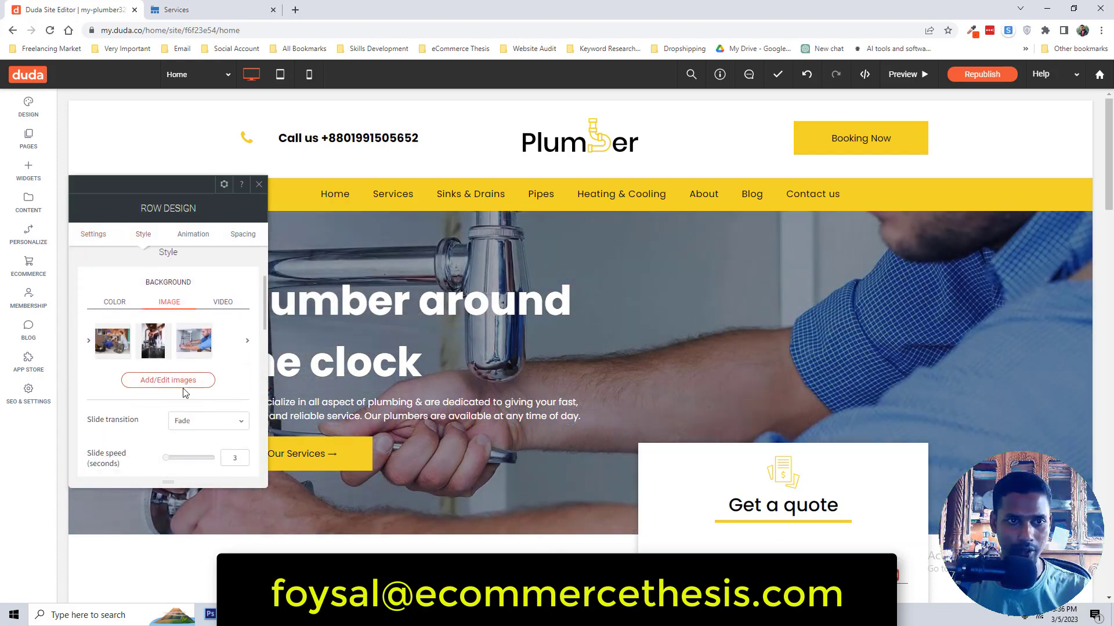
{"action": "left_click", "coordinate": [215, 366]}
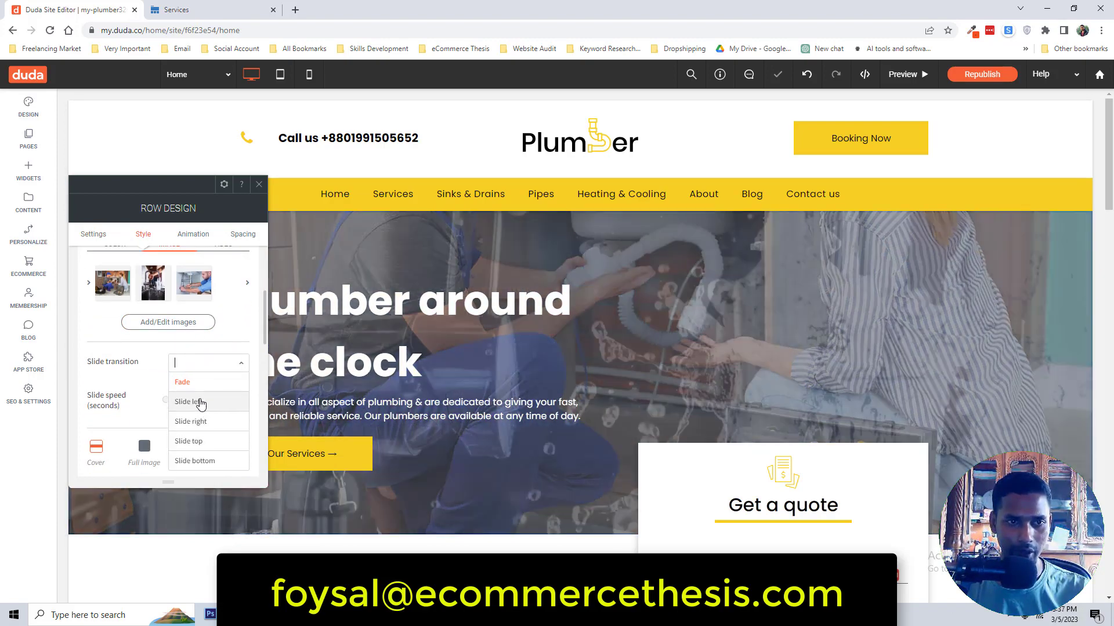
{"action": "left_click", "coordinate": [208, 401]}
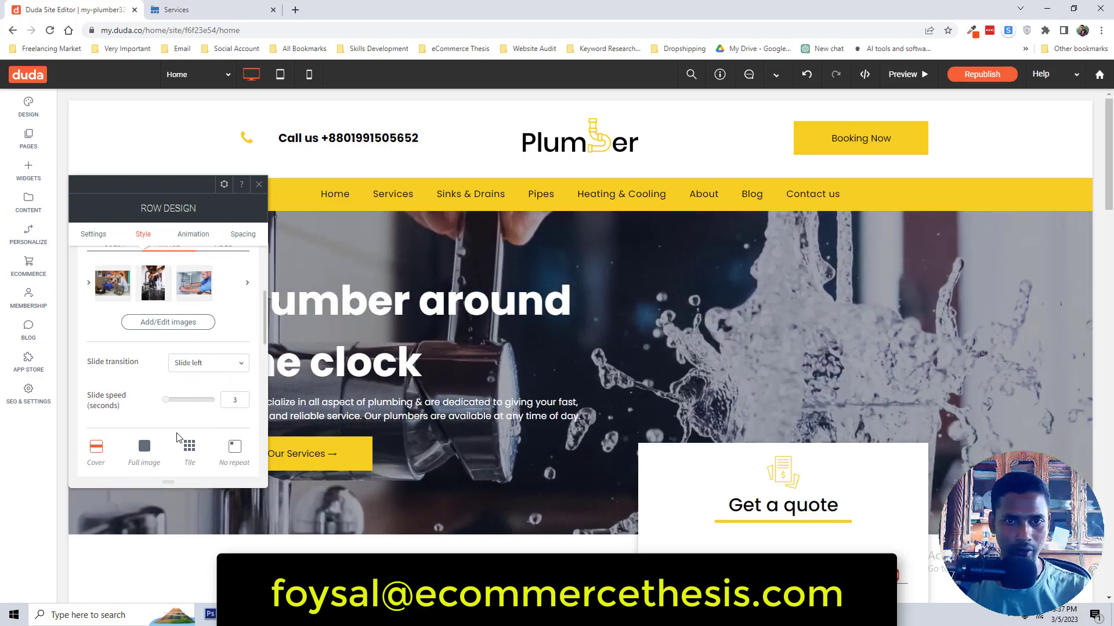
{"action": "left_click", "coordinate": [198, 365]}
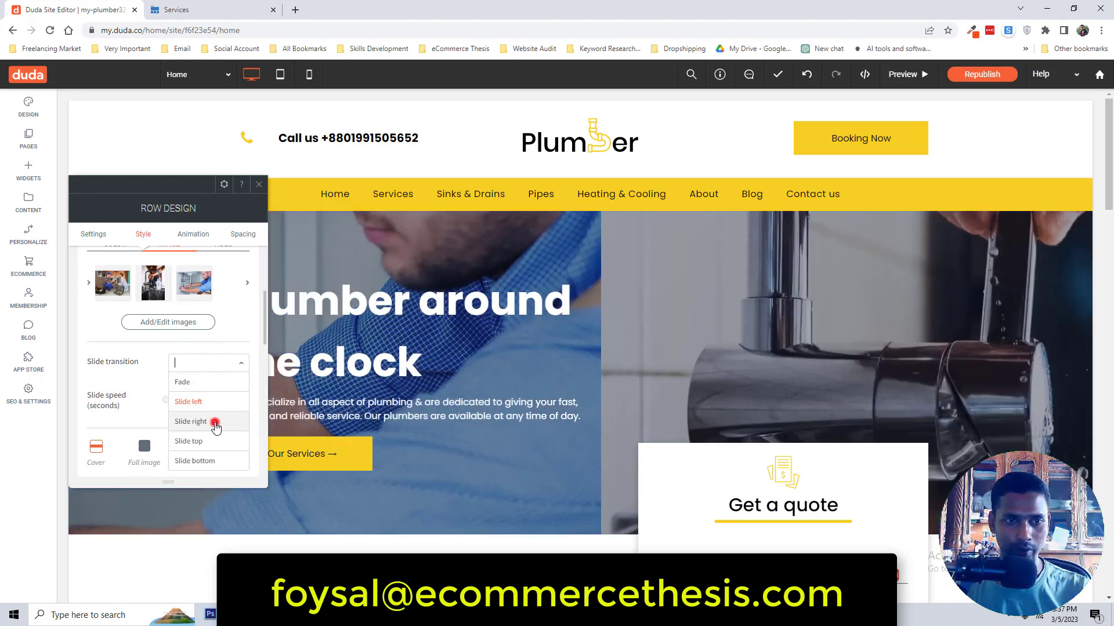
{"action": "left_click", "coordinate": [215, 423]}
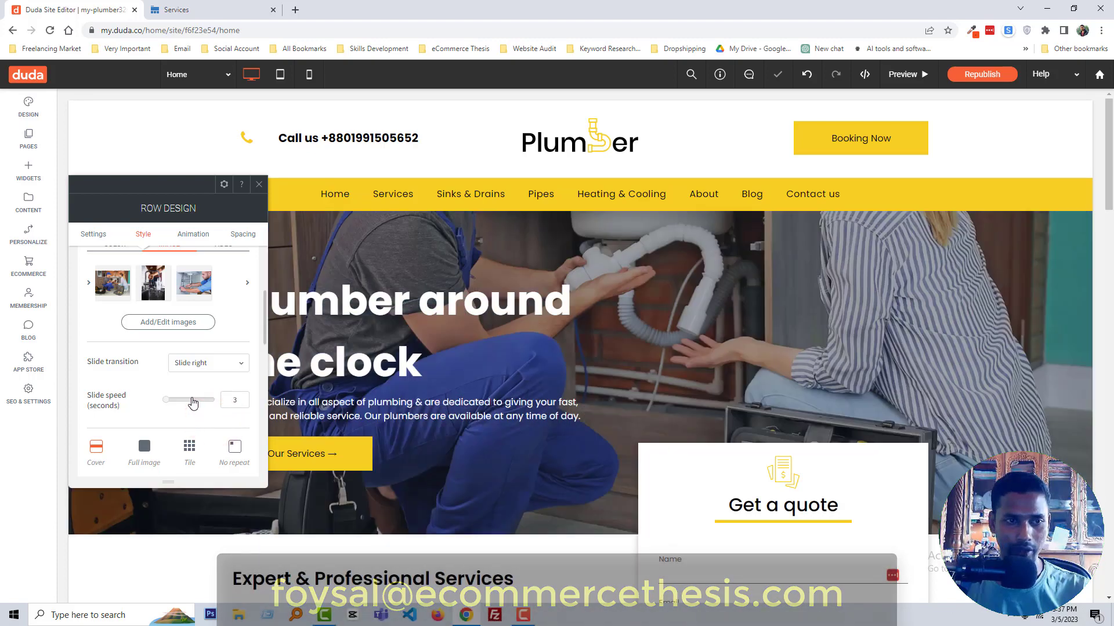
Review the hero row's background position, overlay and animation settings
{"action": "scroll", "coordinate": [193, 403], "scroll_direction": "down", "scroll_amount": 2}
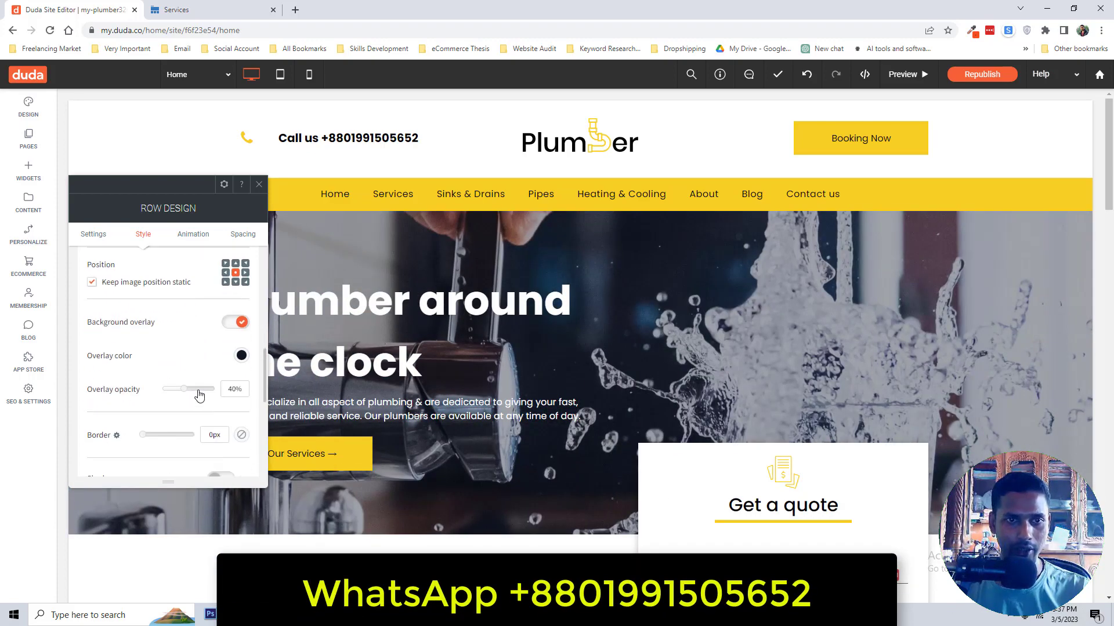
{"action": "scroll", "coordinate": [212, 362], "scroll_direction": "up", "scroll_amount": 3}
{"action": "left_click", "coordinate": [196, 234]}
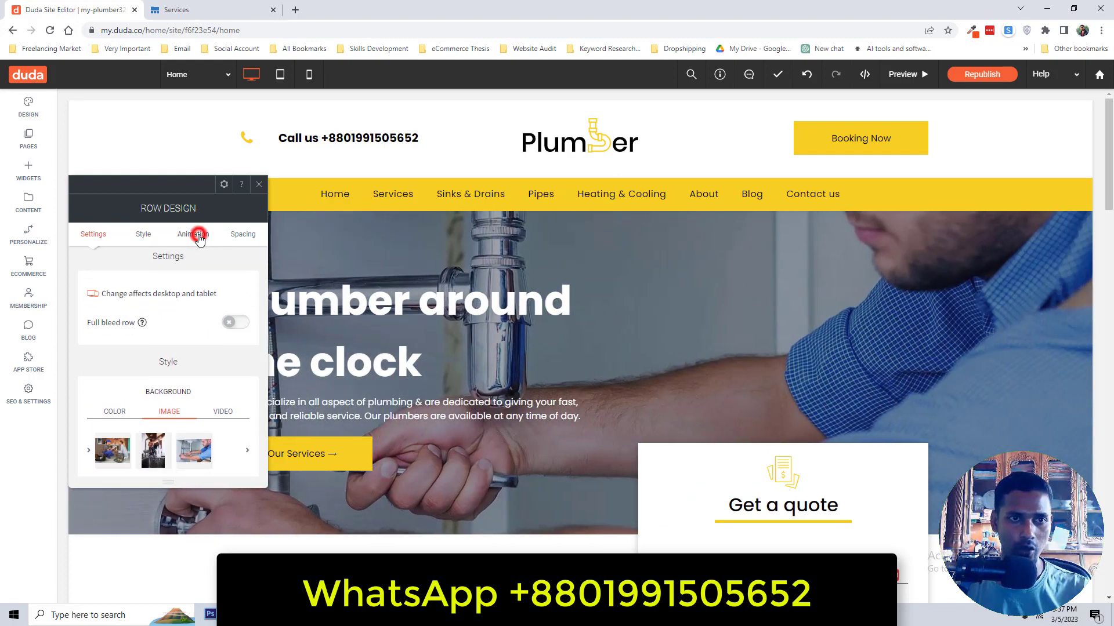
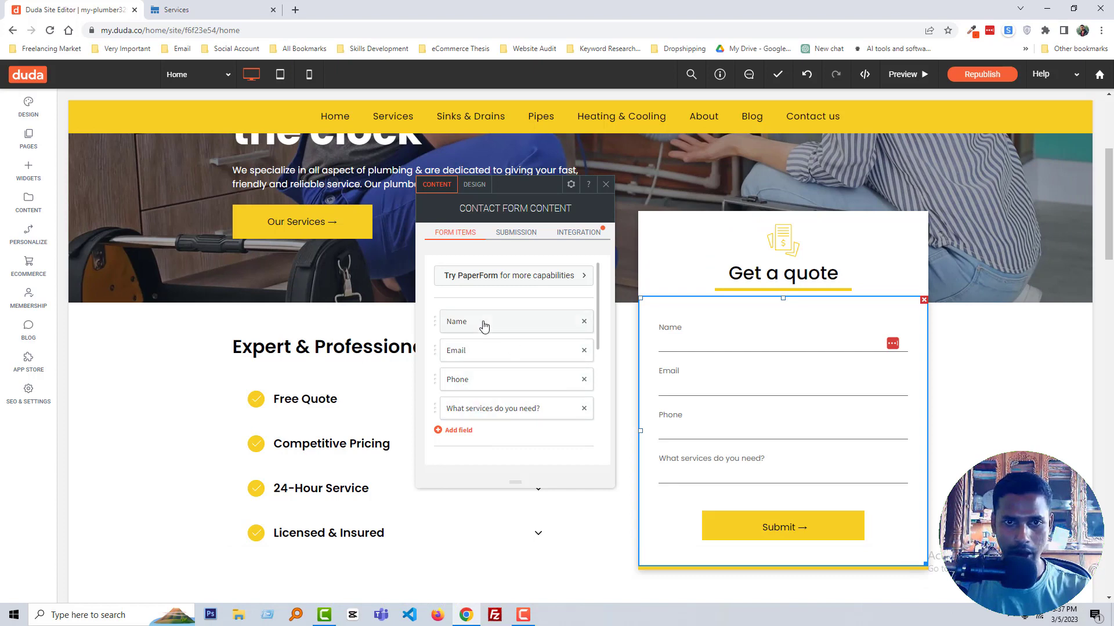
Add a text field with label and placeholder "Address" to the quote form, placed above "What services do you need?"
{"action": "left_click", "coordinate": [464, 430]}
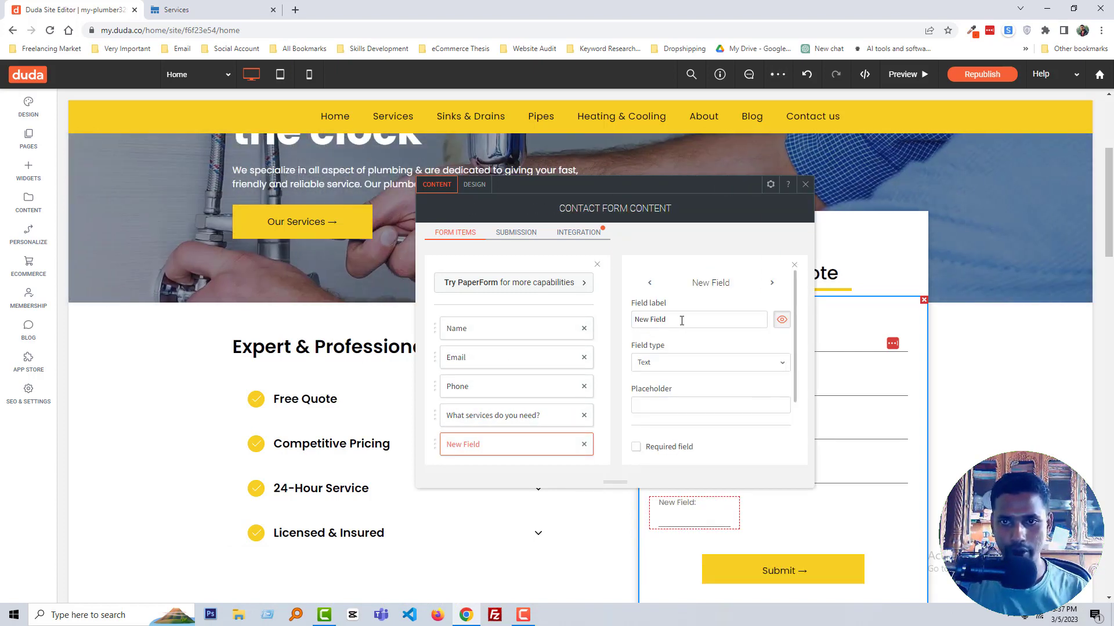
{"action": "left_click", "coordinate": [682, 320]}
{"action": "type", "text": "Address"}
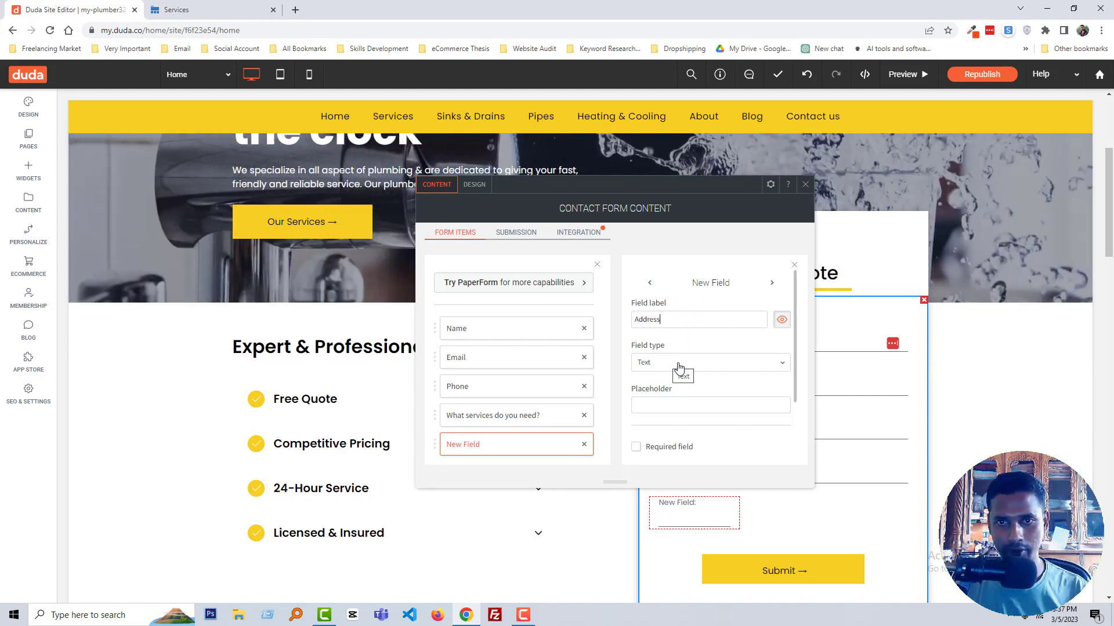
{"action": "left_click", "coordinate": [667, 402]}
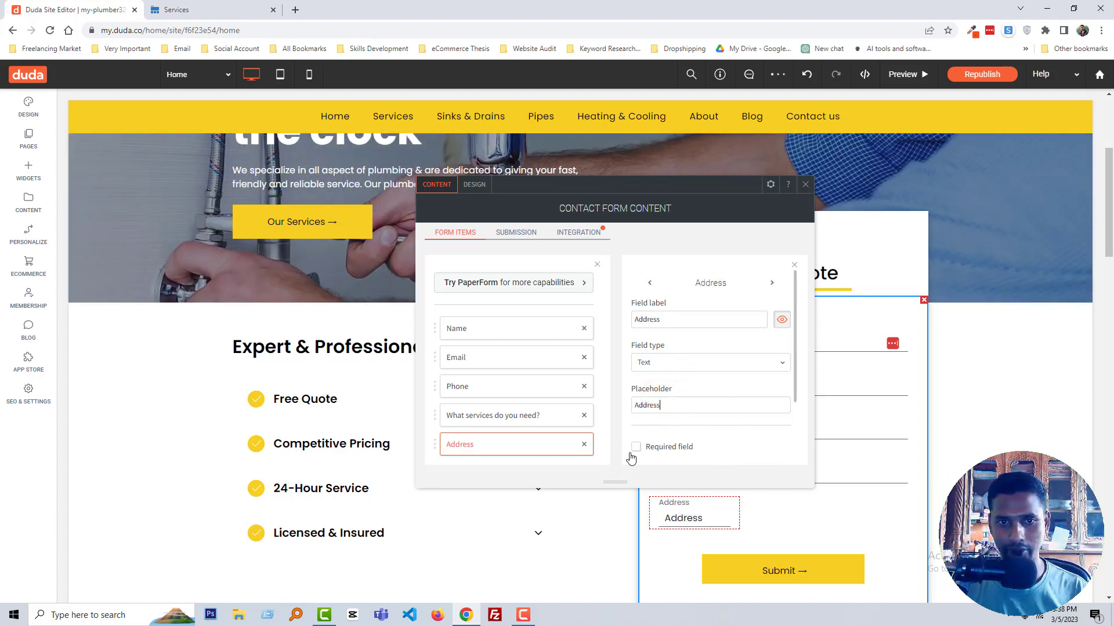
{"action": "left_click_drag", "start_coordinate": [435, 444], "coordinate": [436, 409]}
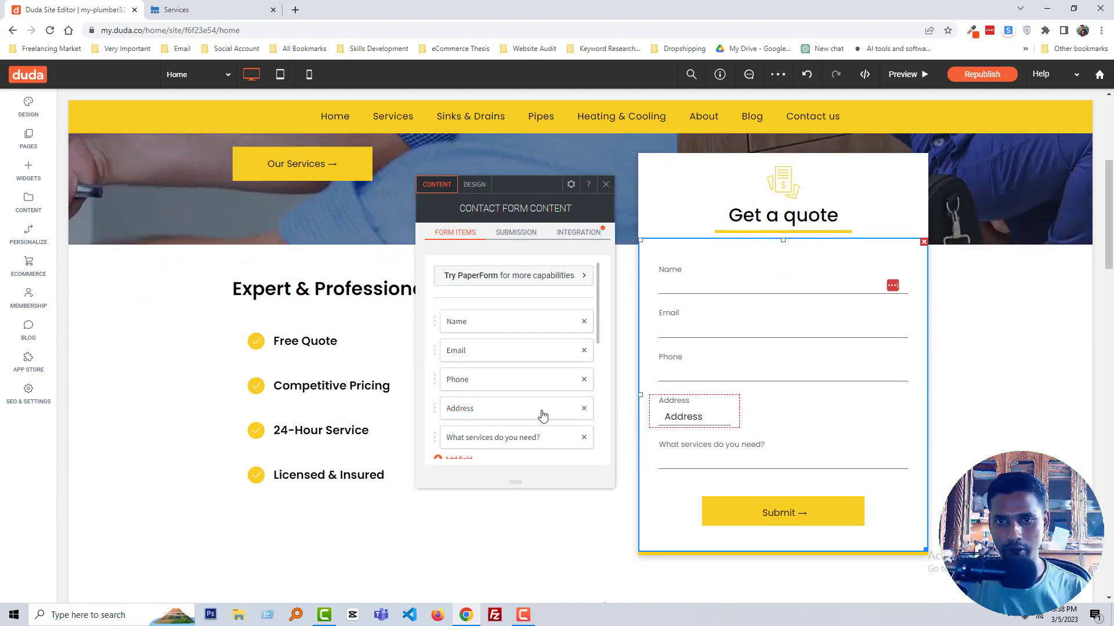
Set the quote form's Address field size to 100% and close the contact form settings
{"action": "left_click", "coordinate": [518, 415]}
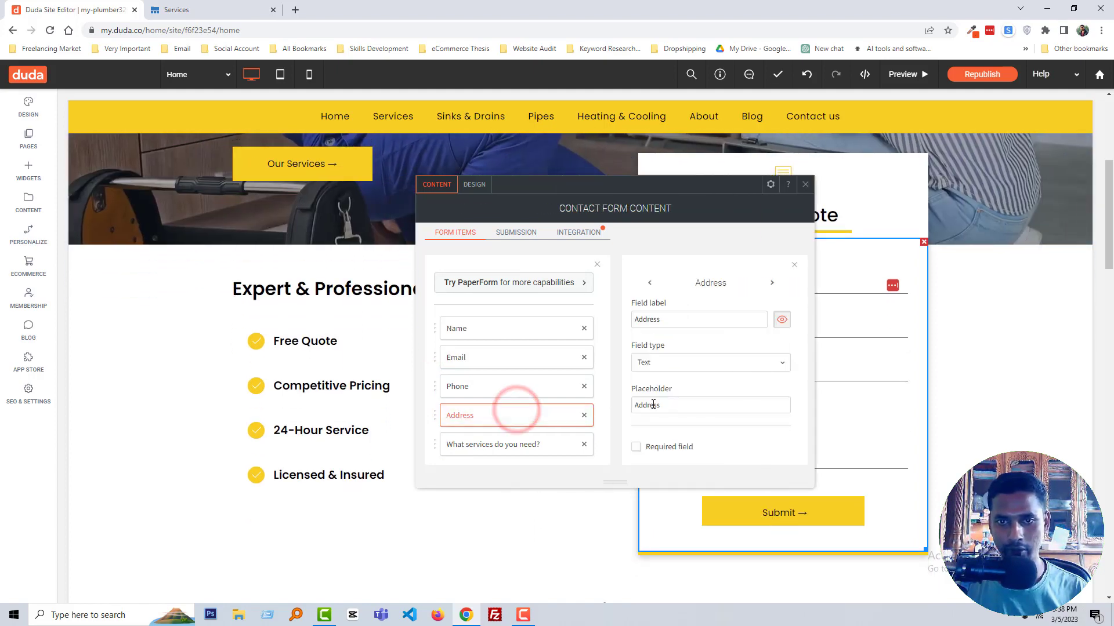
{"action": "scroll", "coordinate": [713, 348], "scroll_direction": "down", "scroll_amount": 3}
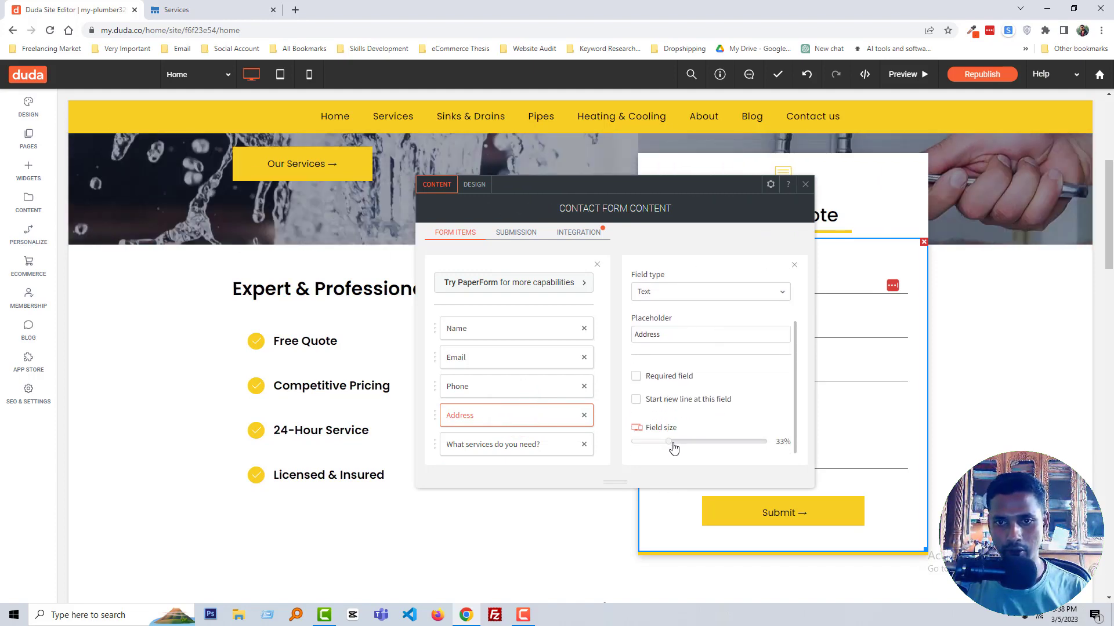
{"action": "left_click_drag", "start_coordinate": [671, 442], "coordinate": [786, 446]}
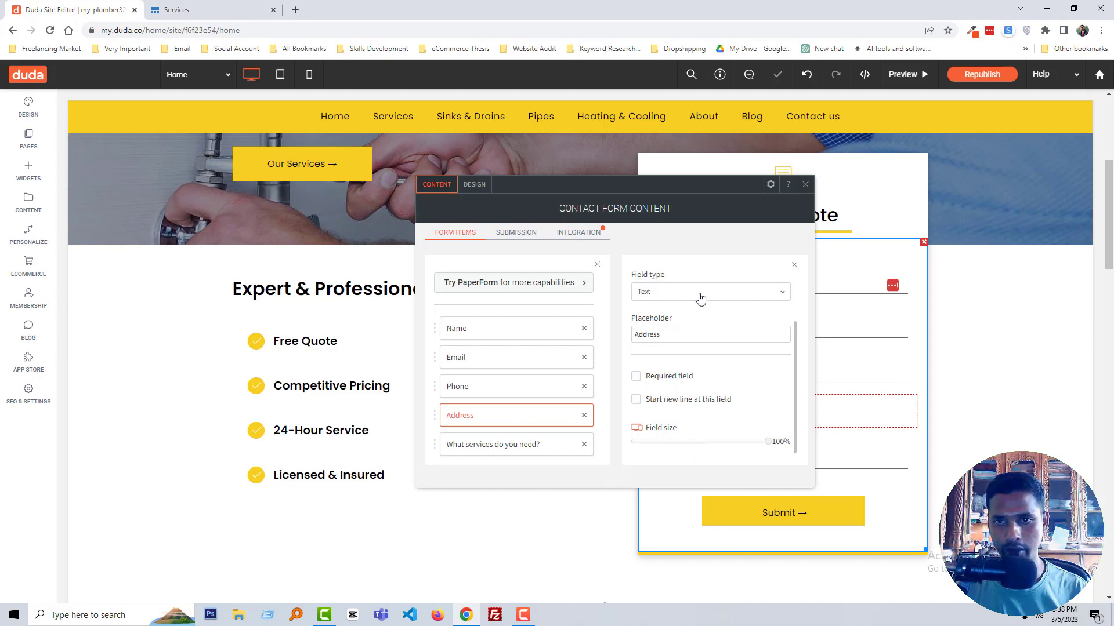
{"action": "left_click", "coordinate": [805, 184]}
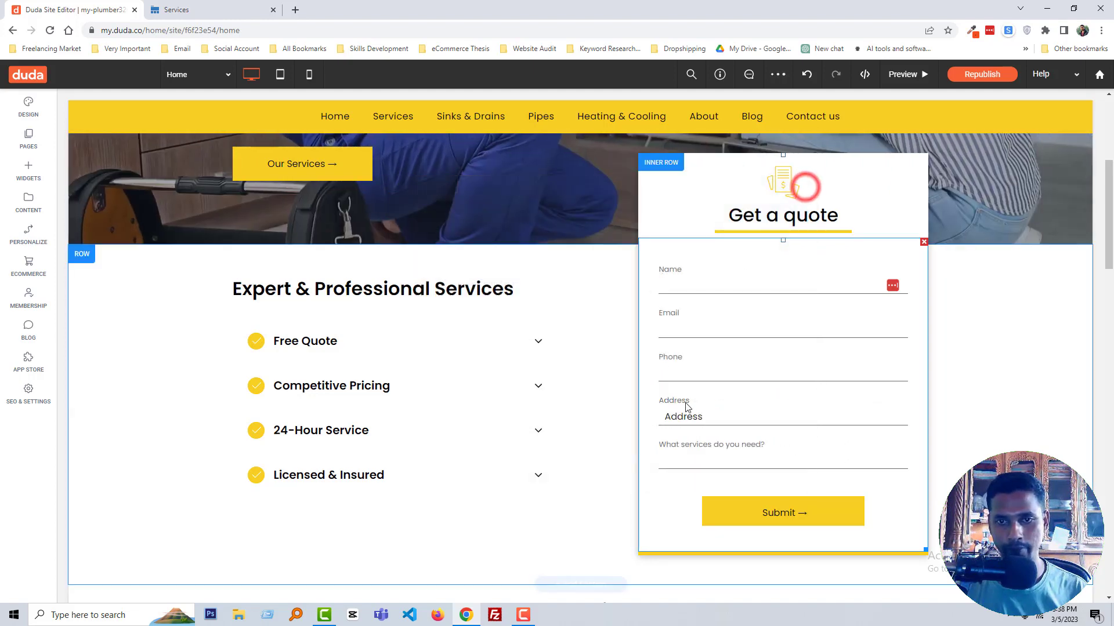
Clear the placeholder text of the quote form's Address field and close the contact form settings
{"action": "scroll", "coordinate": [780, 372], "scroll_direction": "down", "scroll_amount": 2}
{"action": "scroll", "coordinate": [783, 386], "scroll_direction": "up", "scroll_amount": 2}
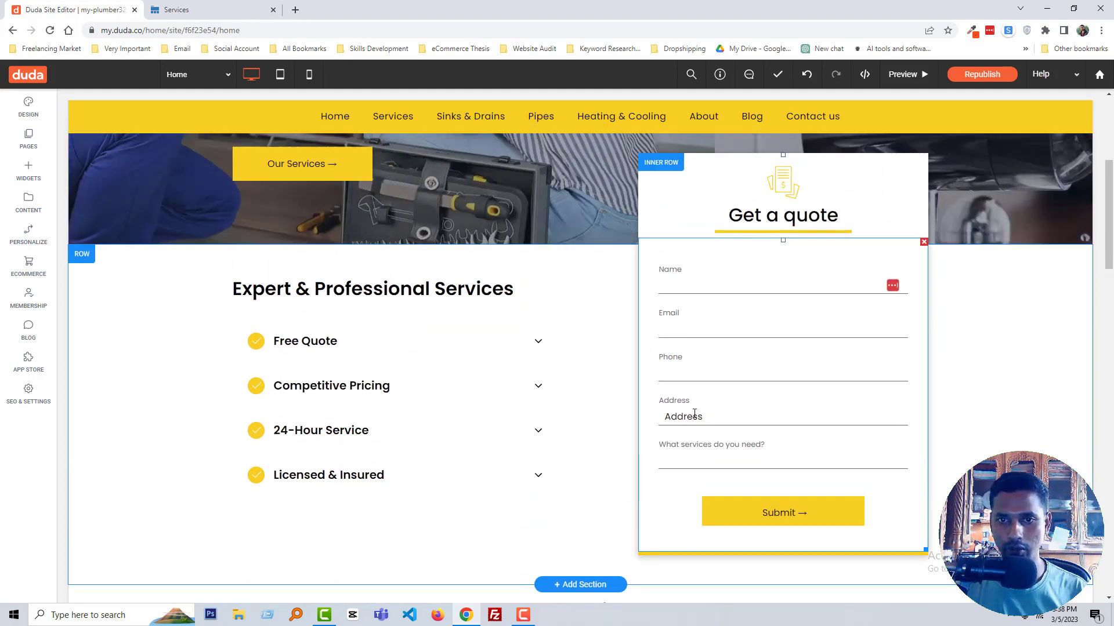
{"action": "left_click", "coordinate": [694, 413]}
{"action": "left_click", "coordinate": [498, 405]}
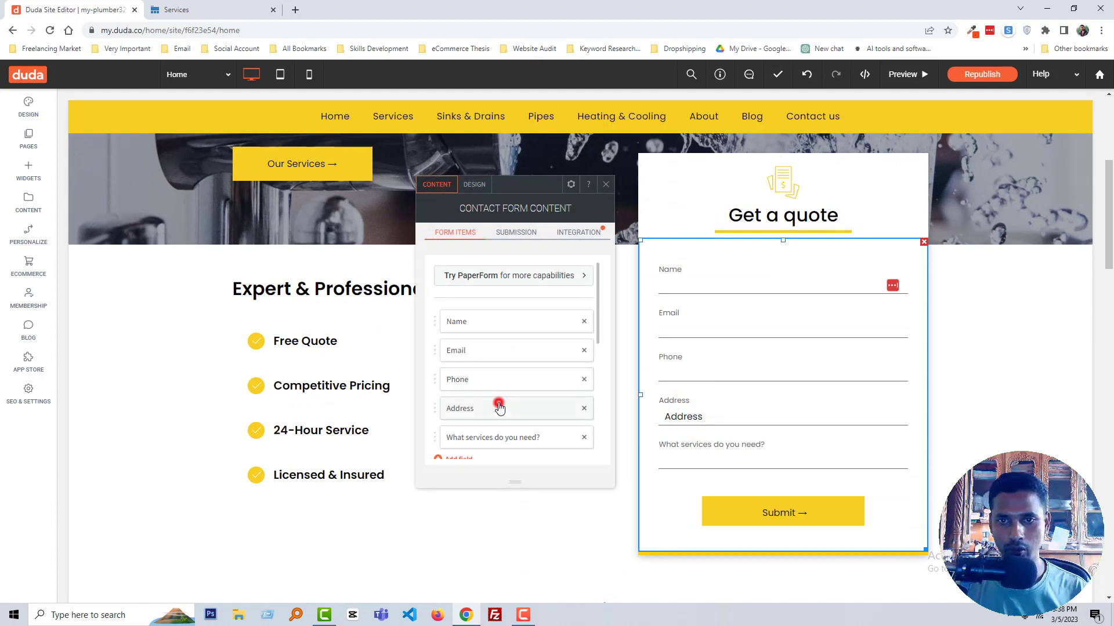
{"action": "left_click", "coordinate": [504, 410]}
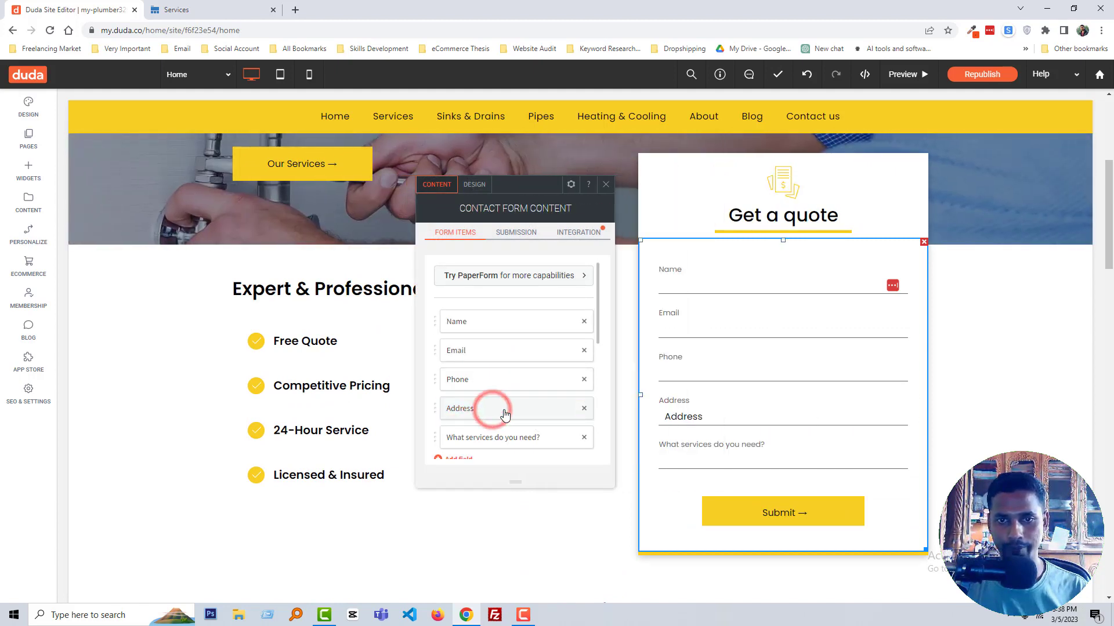
{"action": "left_click", "coordinate": [508, 415]}
{"action": "left_click", "coordinate": [641, 404]}
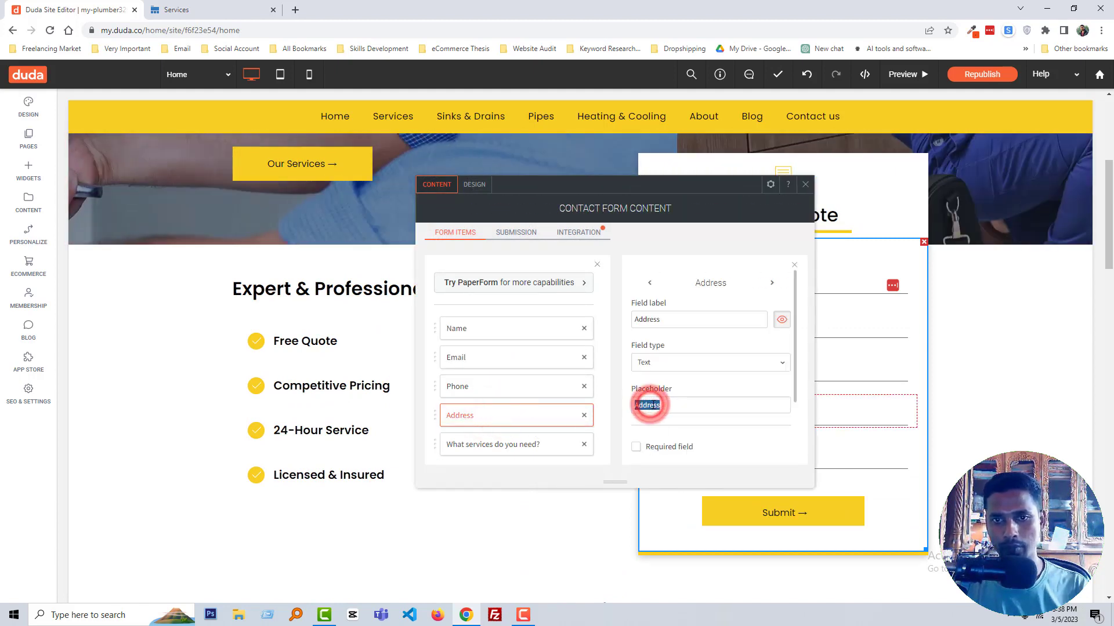
{"action": "left_click_drag", "start_coordinate": [697, 204], "coordinate": [522, 201]}
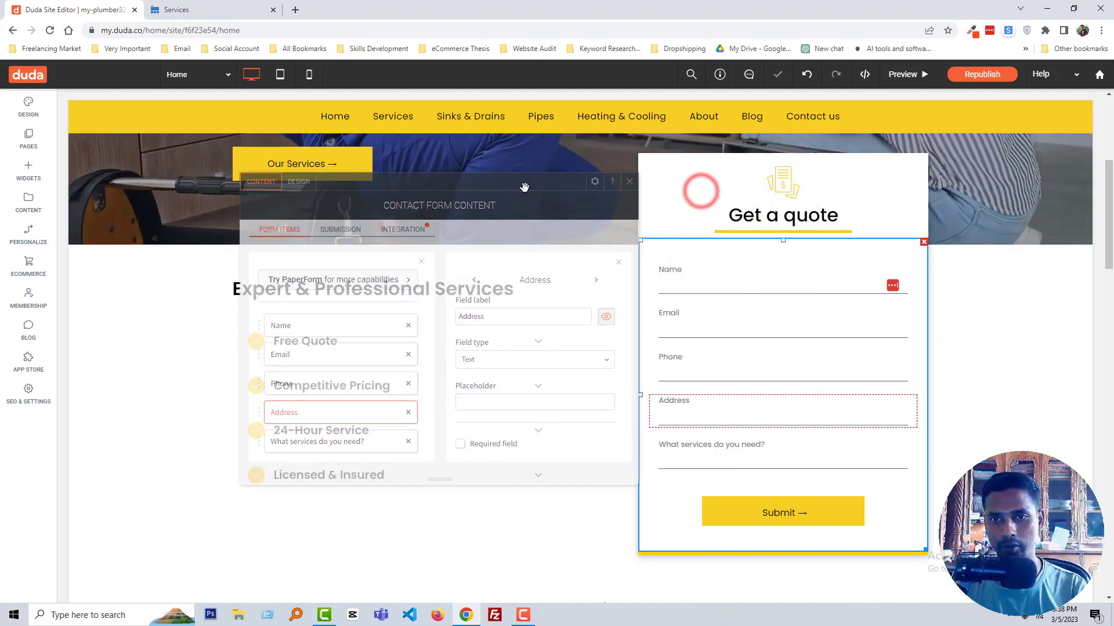
{"action": "scroll", "coordinate": [529, 383], "scroll_direction": "down", "scroll_amount": 1}
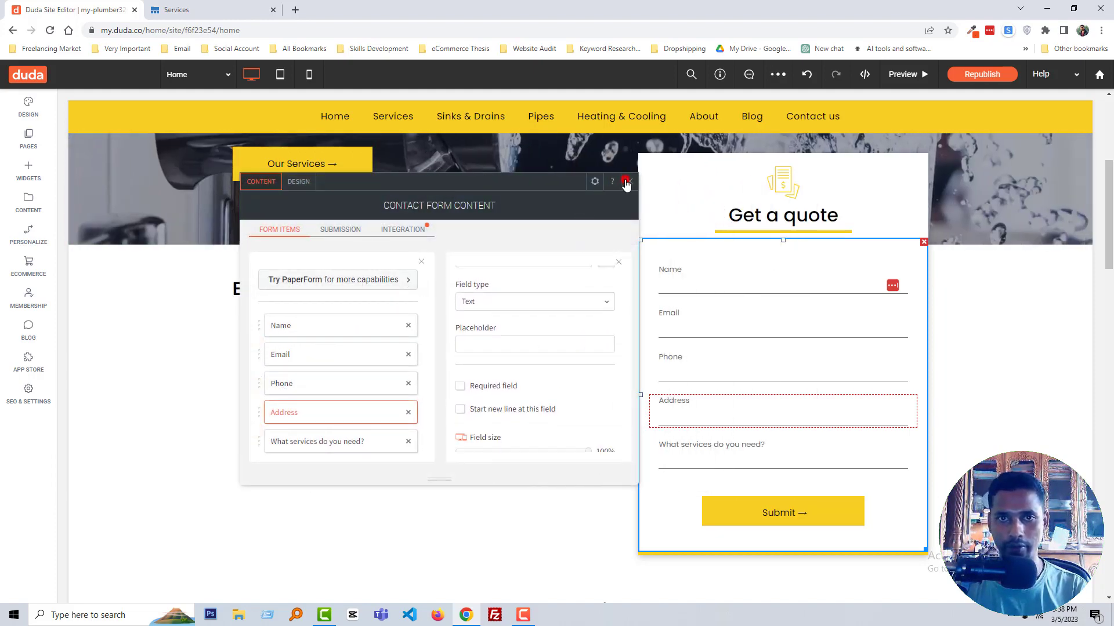
{"action": "left_click", "coordinate": [625, 183]}
Expand each item of the Expert & Professional Services accordion to check its description text
{"action": "left_click", "coordinate": [539, 371]}
{"action": "scroll", "coordinate": [458, 444], "scroll_direction": "down", "scroll_amount": 1}
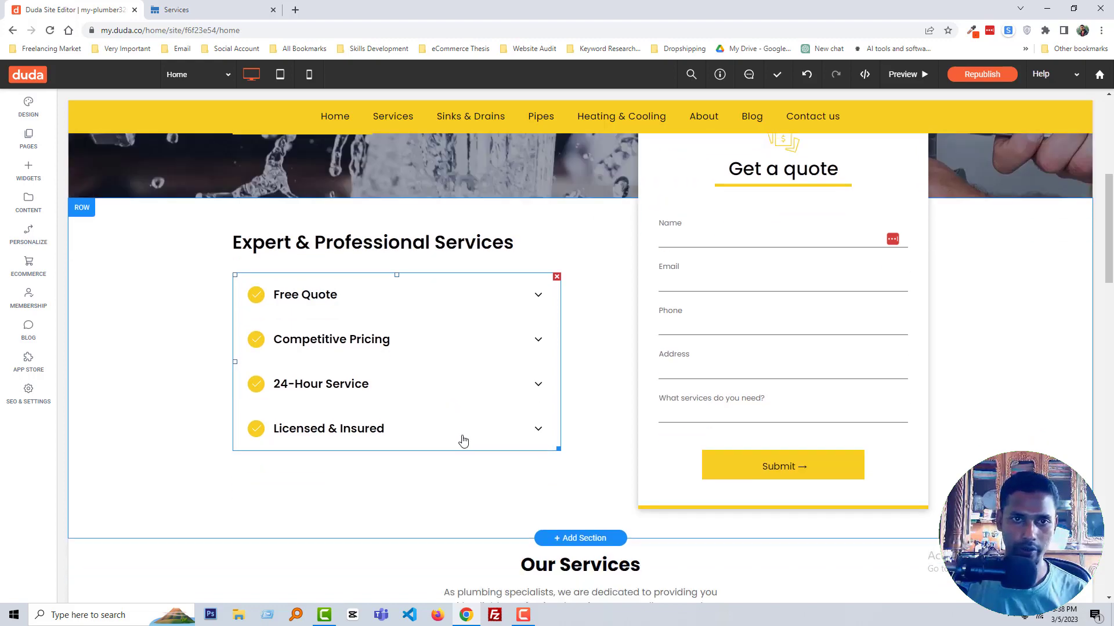
{"action": "scroll", "coordinate": [516, 447], "scroll_direction": "up", "scroll_amount": 5}
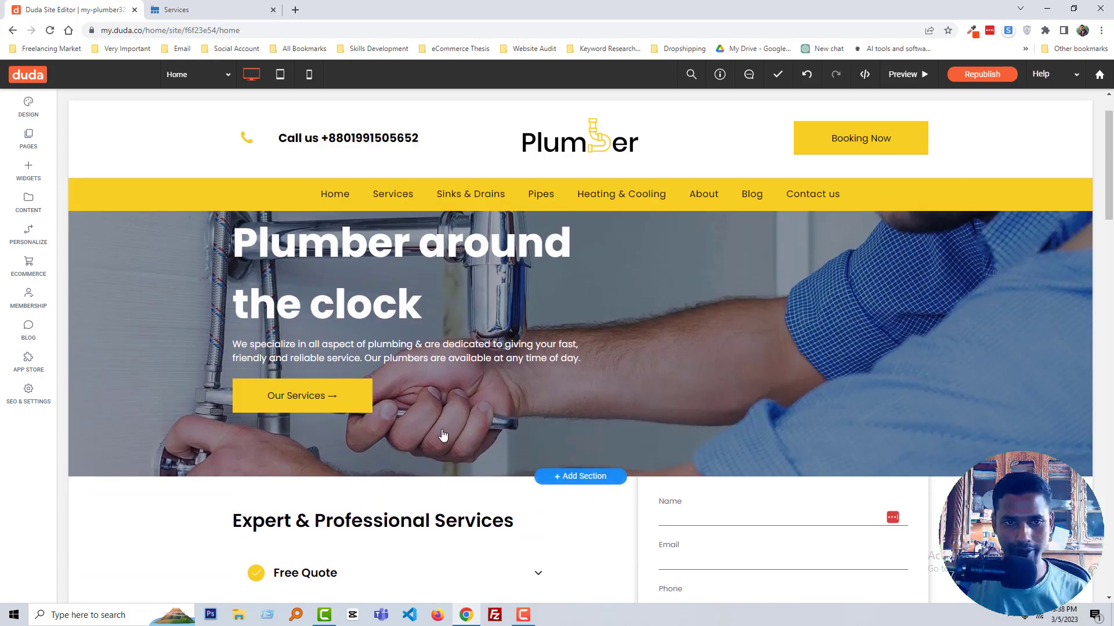
{"action": "scroll", "coordinate": [429, 432], "scroll_direction": "down", "scroll_amount": 2}
{"action": "left_click", "coordinate": [417, 427]}
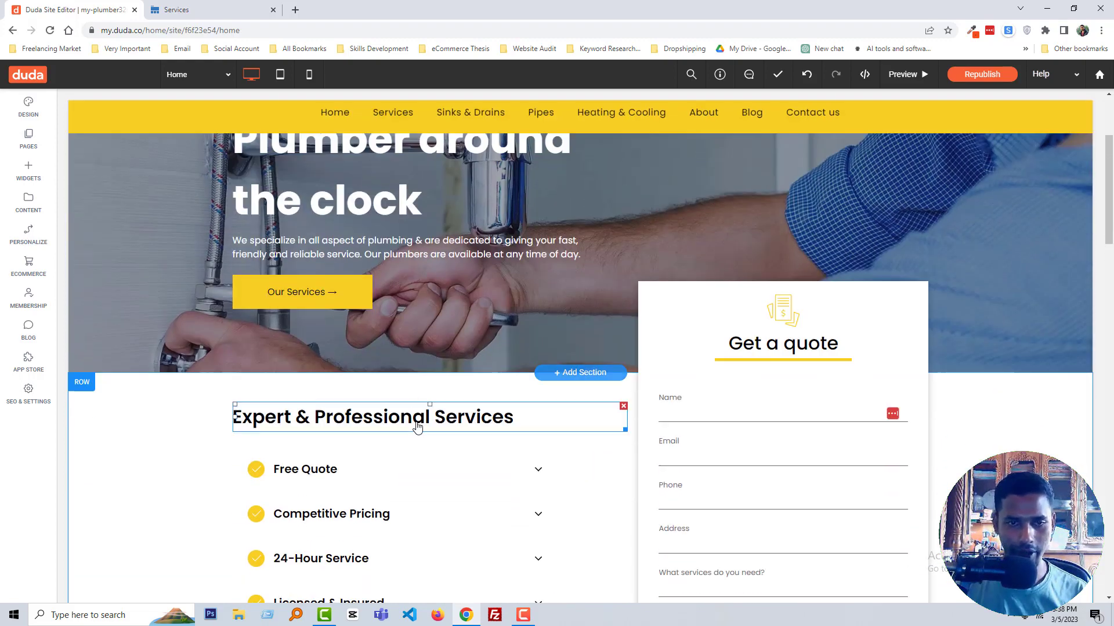
{"action": "scroll", "coordinate": [371, 425], "scroll_direction": "down", "scroll_amount": 2}
{"action": "left_click", "coordinate": [356, 383]}
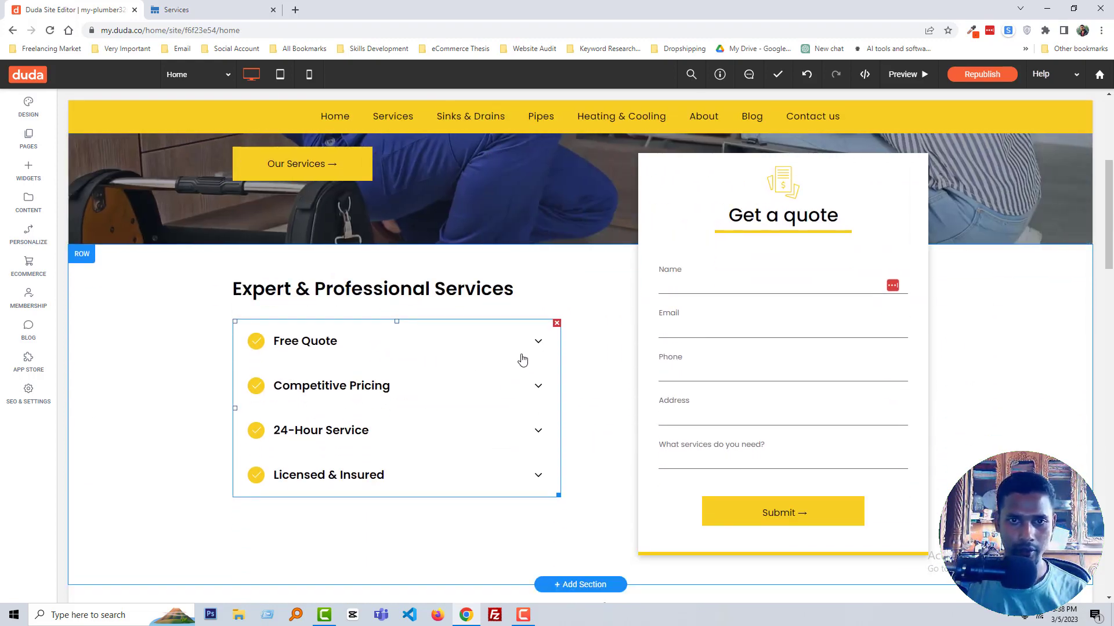
{"action": "left_click", "coordinate": [532, 347]}
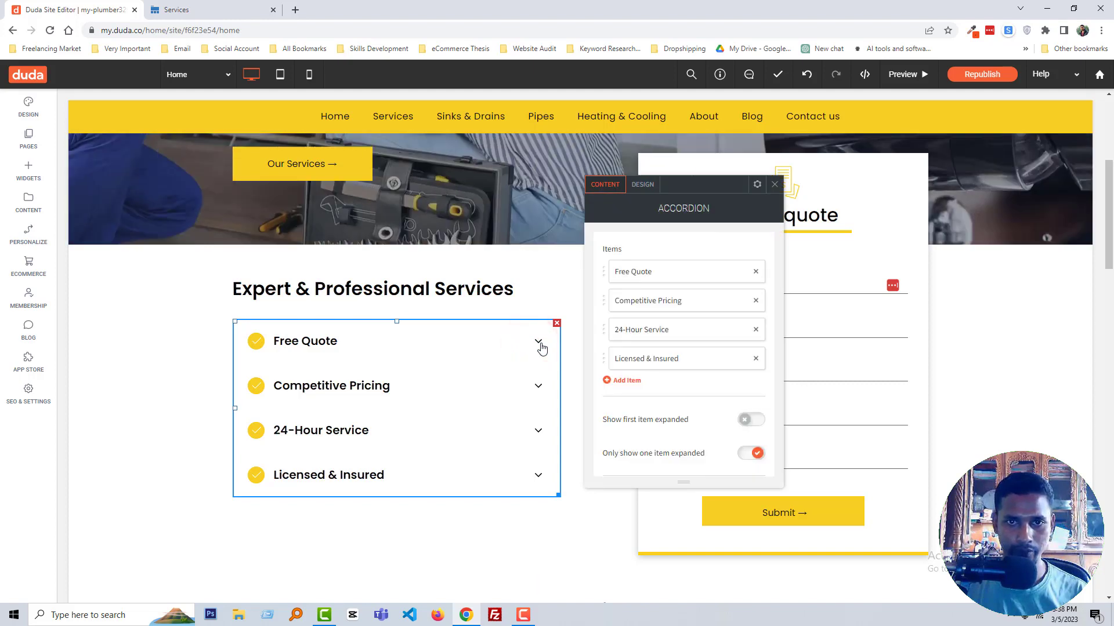
{"action": "left_click", "coordinate": [541, 347]}
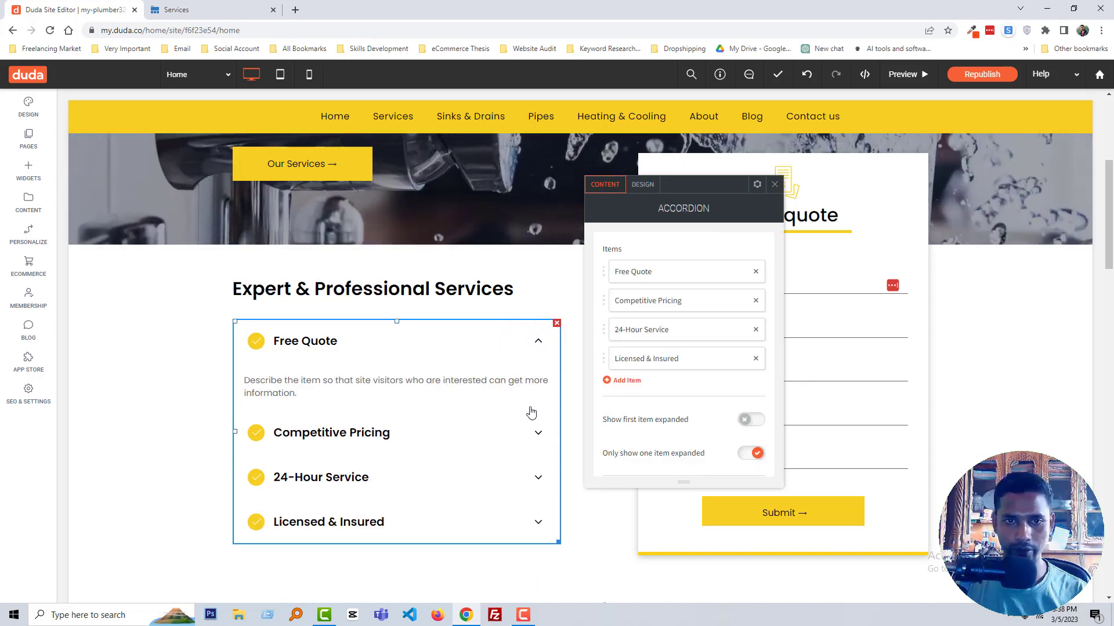
{"action": "left_click", "coordinate": [535, 428]}
{"action": "left_click", "coordinate": [539, 480]}
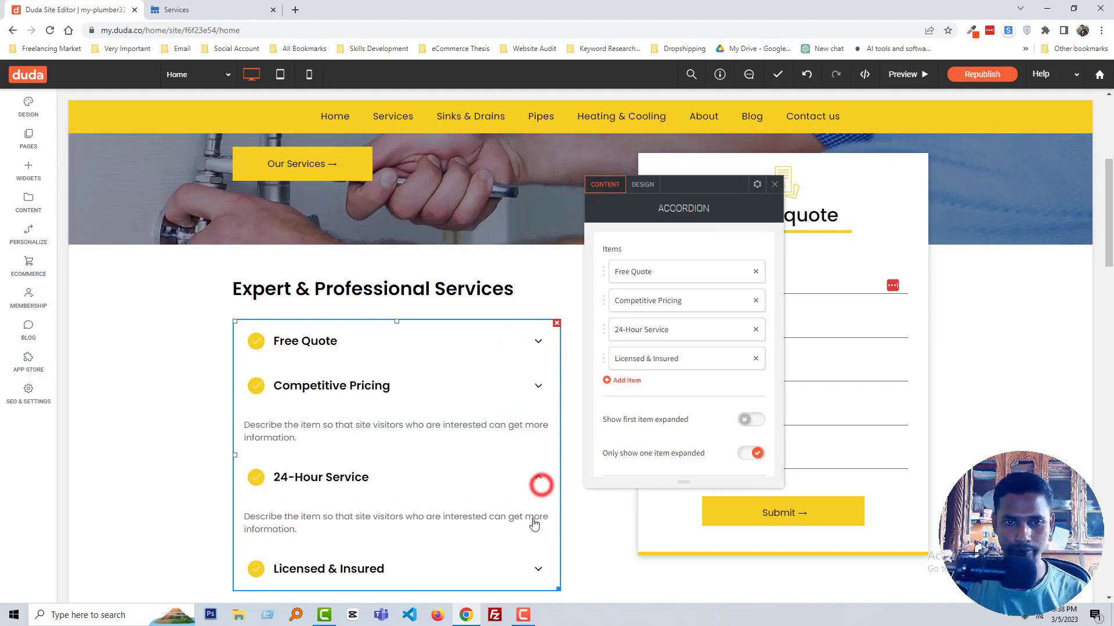
{"action": "scroll", "coordinate": [540, 506], "scroll_direction": "down", "scroll_amount": 2}
{"action": "left_click", "coordinate": [541, 413]}
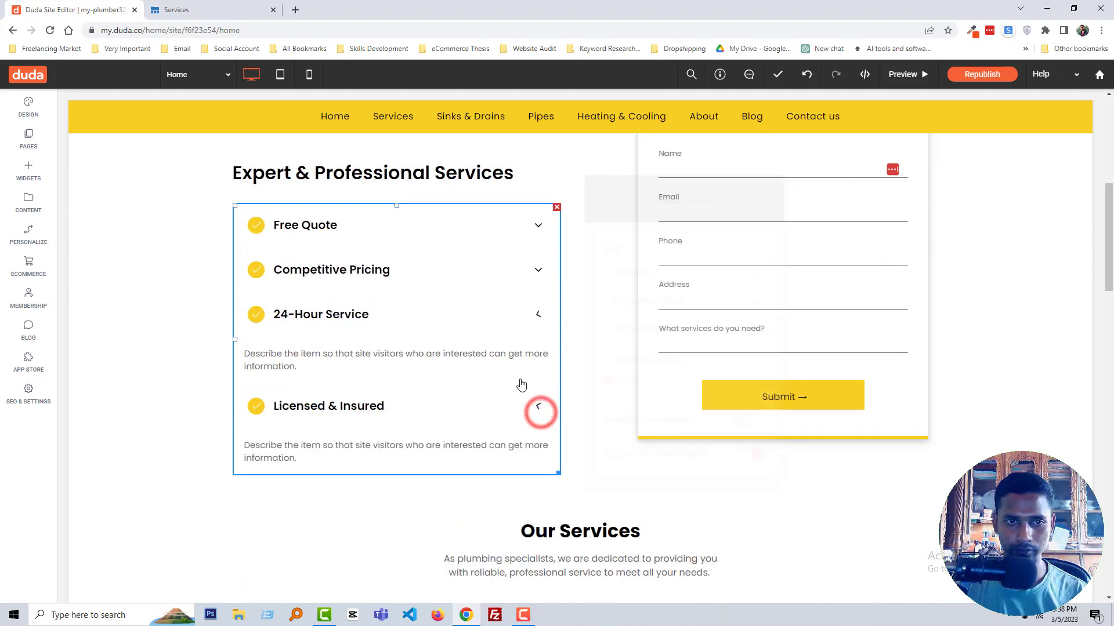
Review the Our Services photo gallery's content, layout, animation and image style settings
{"action": "scroll", "coordinate": [500, 333], "scroll_direction": "down", "scroll_amount": 1}
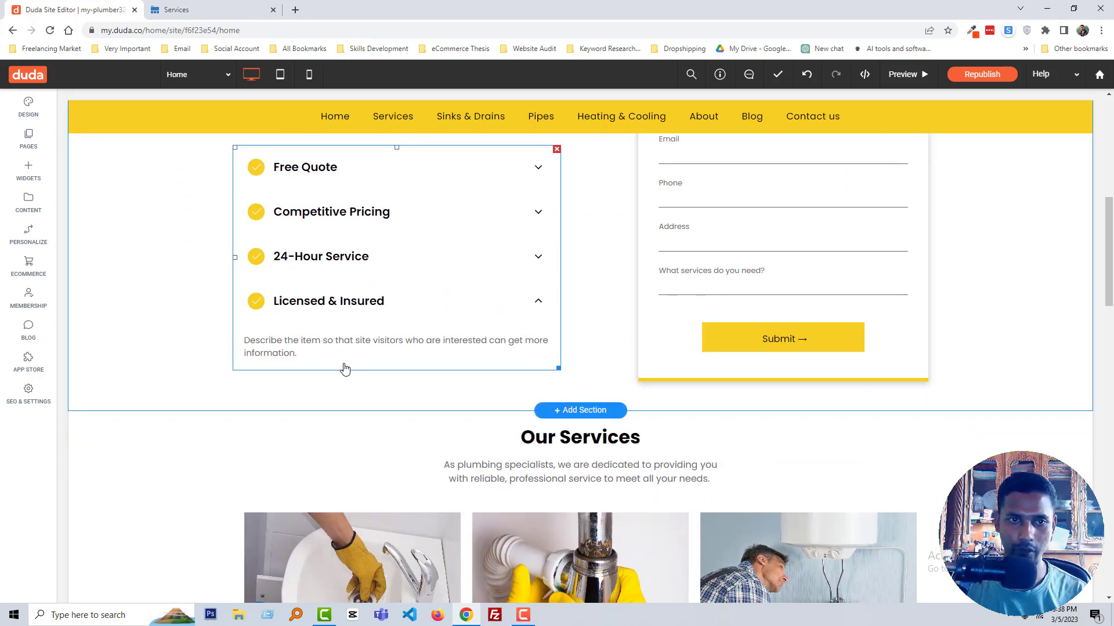
{"action": "scroll", "coordinate": [373, 380], "scroll_direction": "down", "scroll_amount": 3}
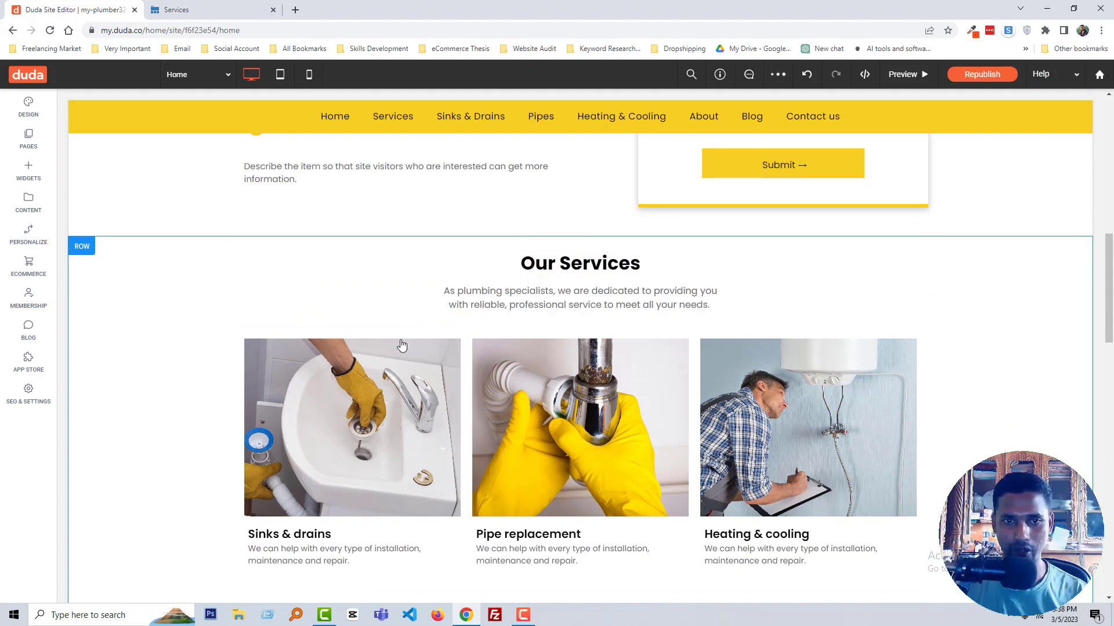
{"action": "scroll", "coordinate": [348, 365], "scroll_direction": "down", "scroll_amount": 1}
{"action": "scroll", "coordinate": [504, 371], "scroll_direction": "down", "scroll_amount": 2}
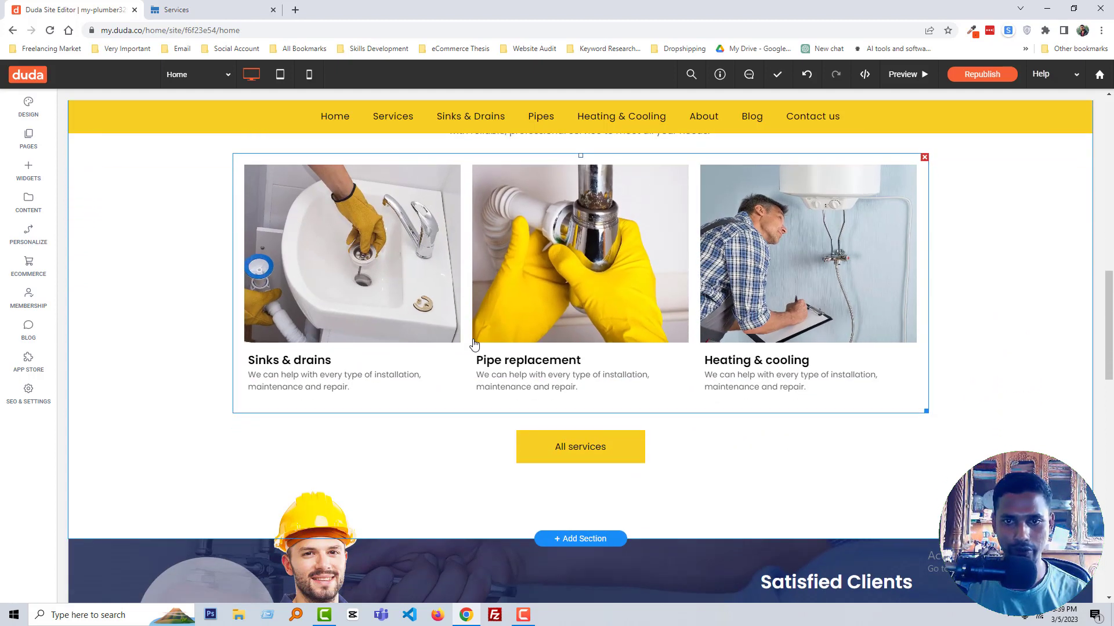
{"action": "scroll", "coordinate": [478, 342], "scroll_direction": "up", "scroll_amount": 2}
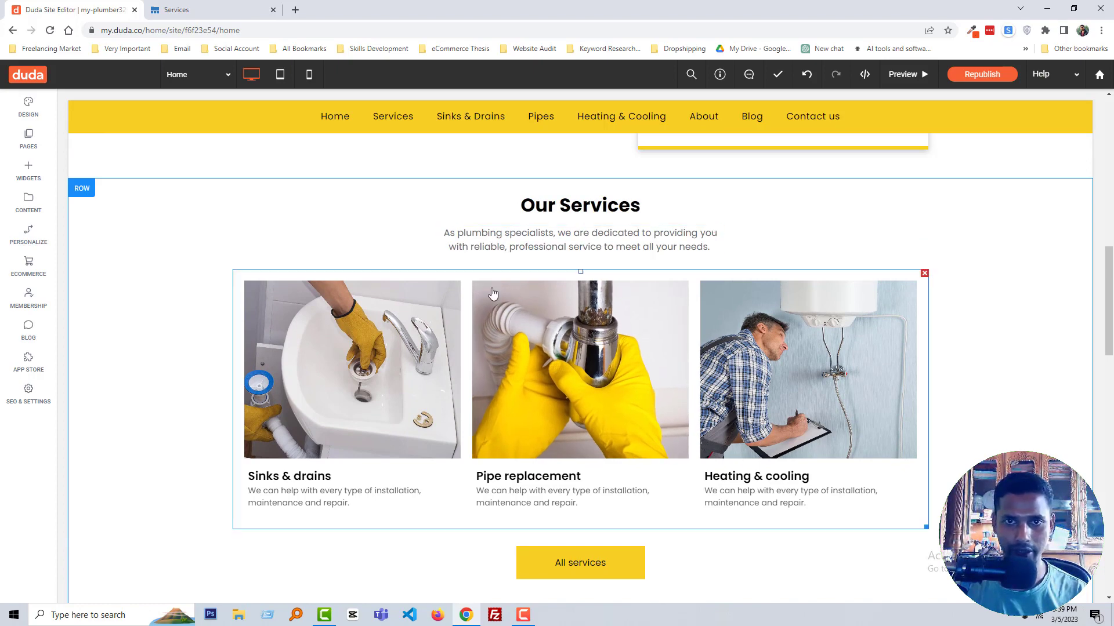
{"action": "left_click", "coordinate": [387, 360]}
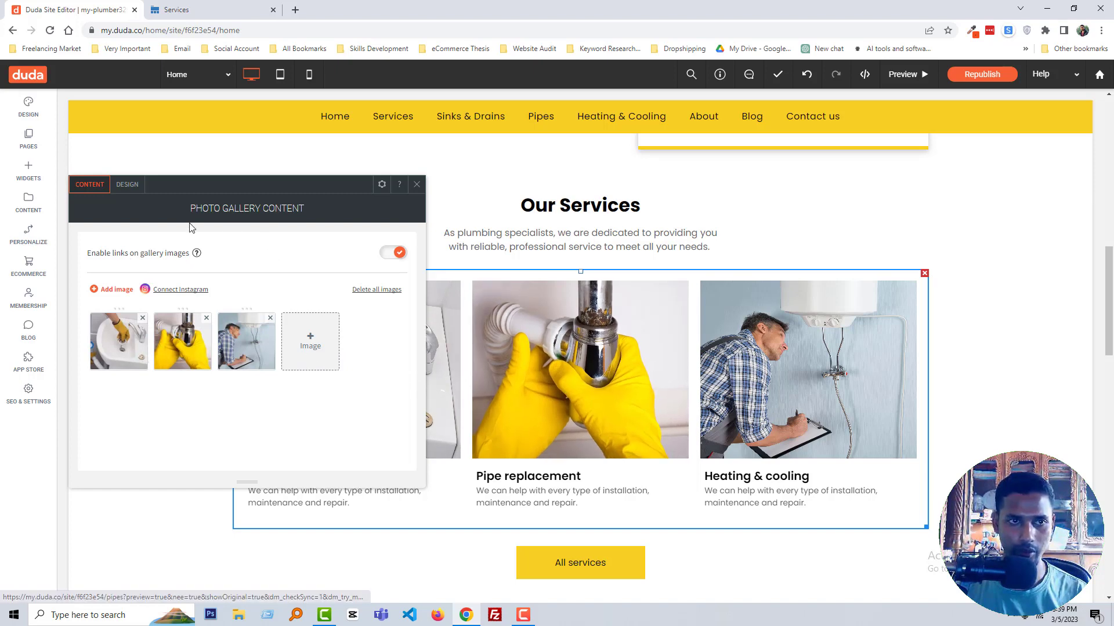
{"action": "left_click", "coordinate": [133, 191]}
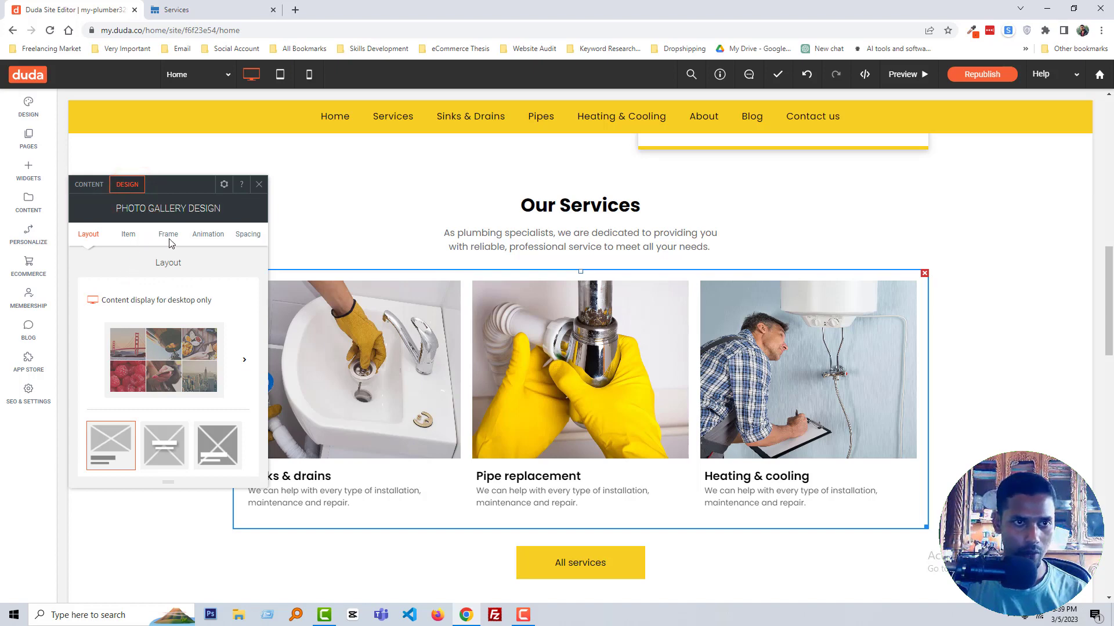
{"action": "left_click", "coordinate": [210, 235]}
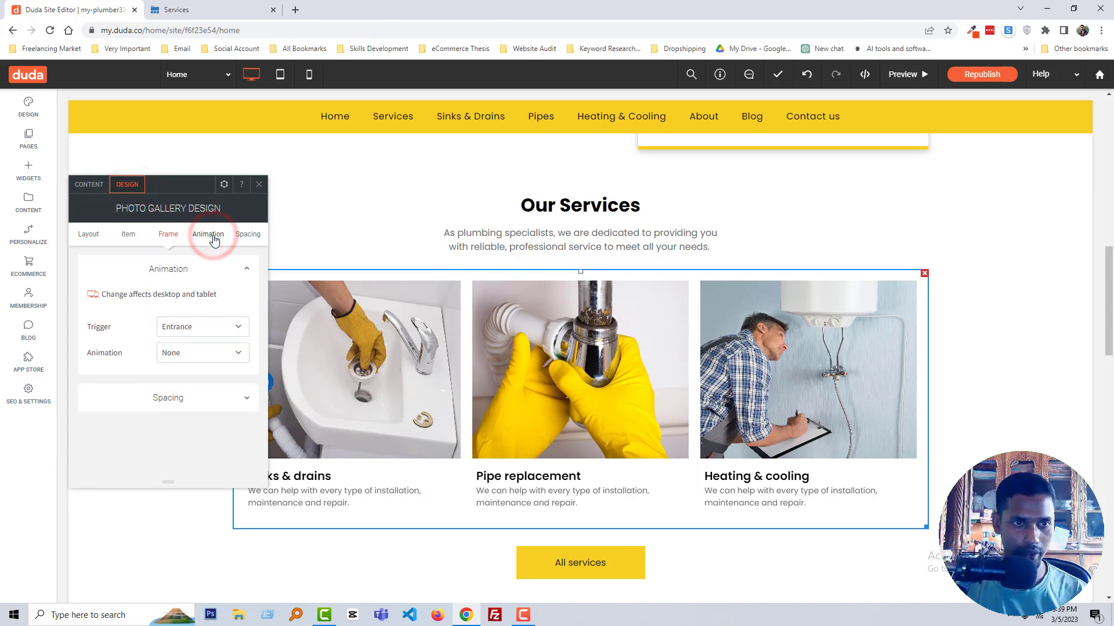
{"action": "left_click", "coordinate": [88, 235]}
{"action": "left_click", "coordinate": [129, 235]}
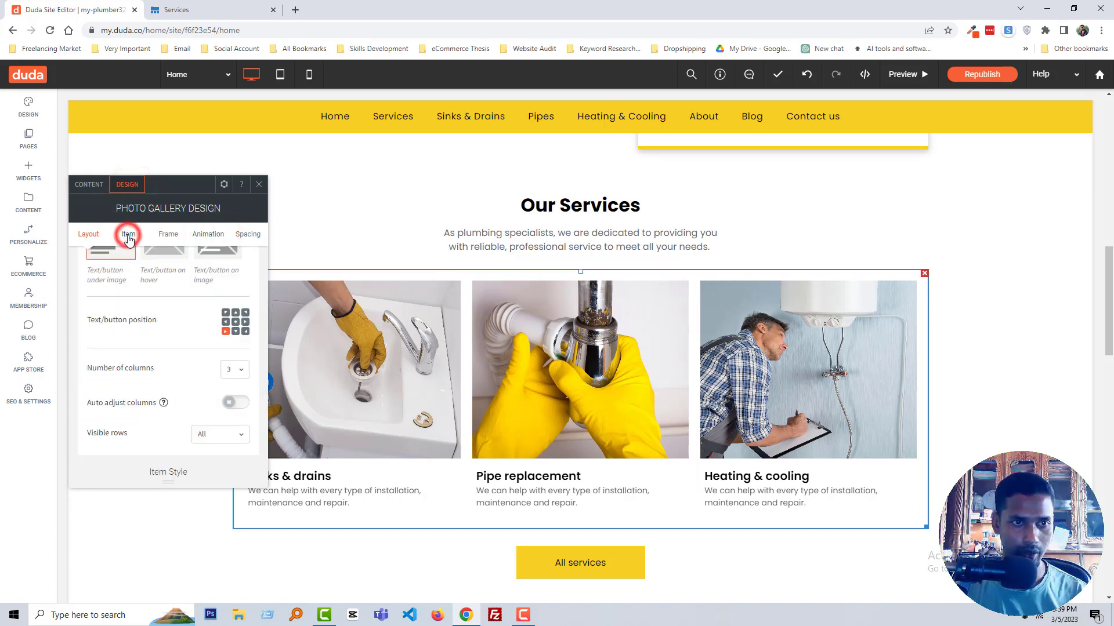
{"action": "left_click", "coordinate": [182, 295]}
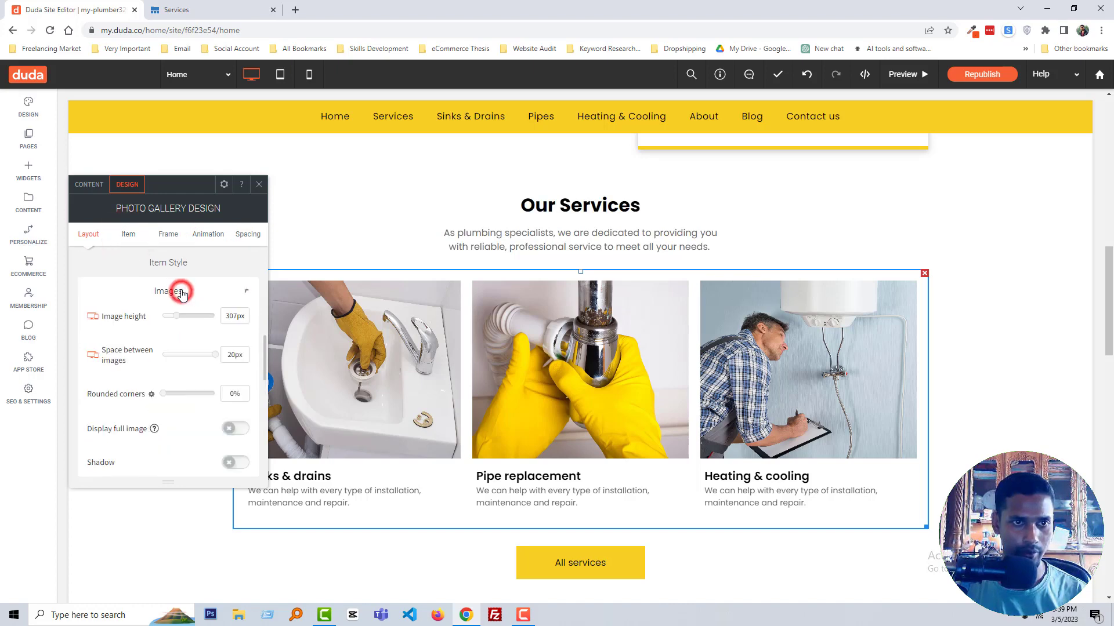
Try Grayscale as the Our Services gallery's image hover effect, and settle on Reverse grayscale
{"action": "scroll", "coordinate": [163, 351], "scroll_direction": "down", "scroll_amount": 3}
{"action": "left_click", "coordinate": [213, 369]}
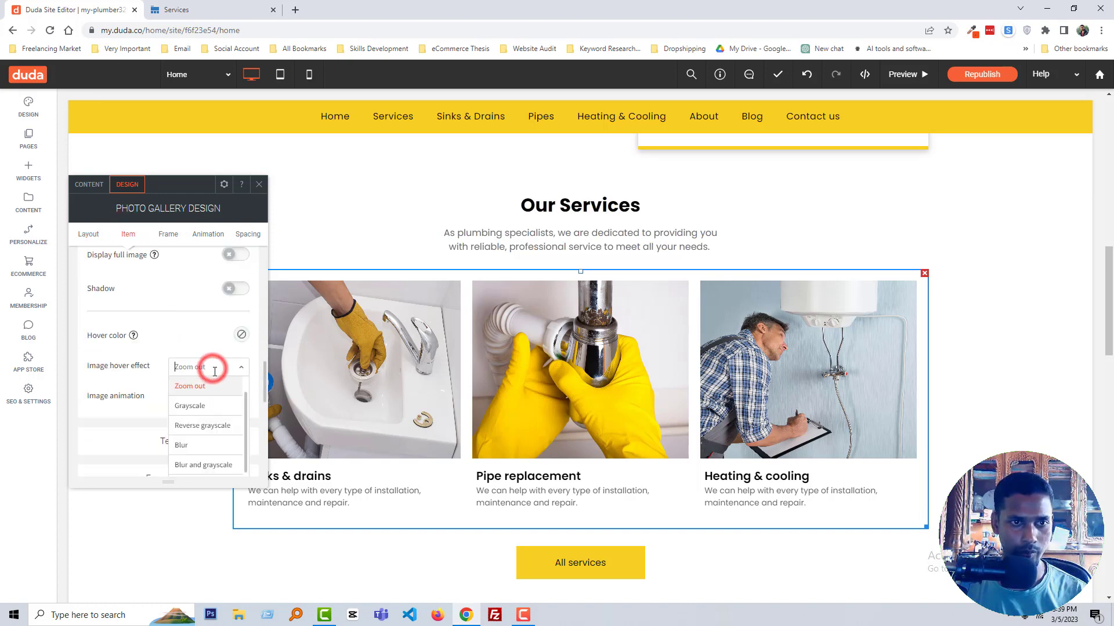
{"action": "left_click", "coordinate": [214, 407]}
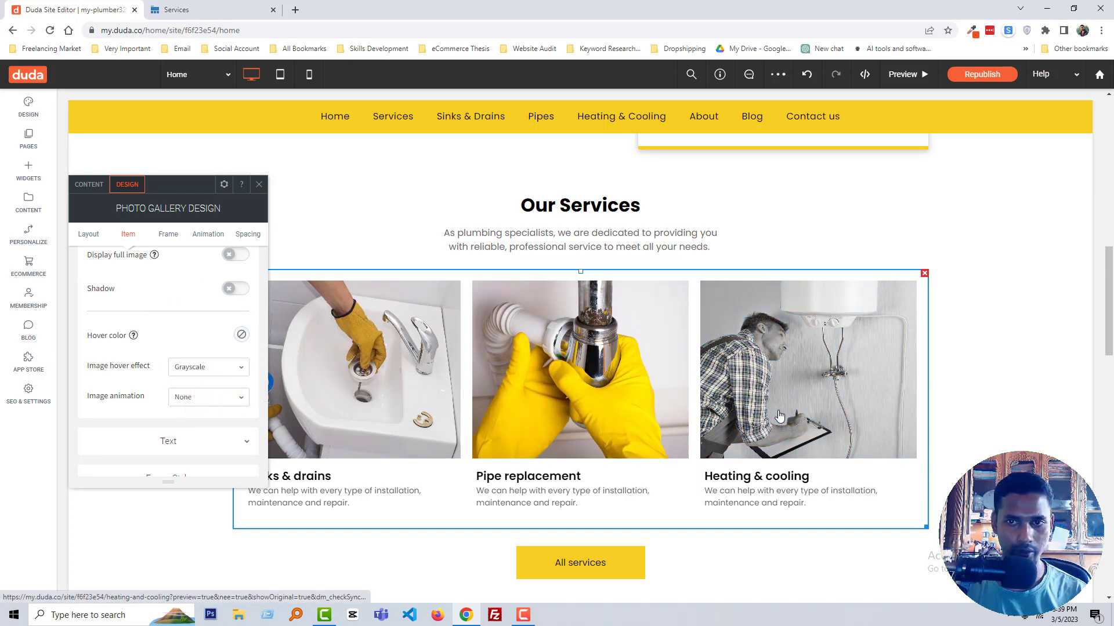
{"action": "left_click", "coordinate": [209, 368]}
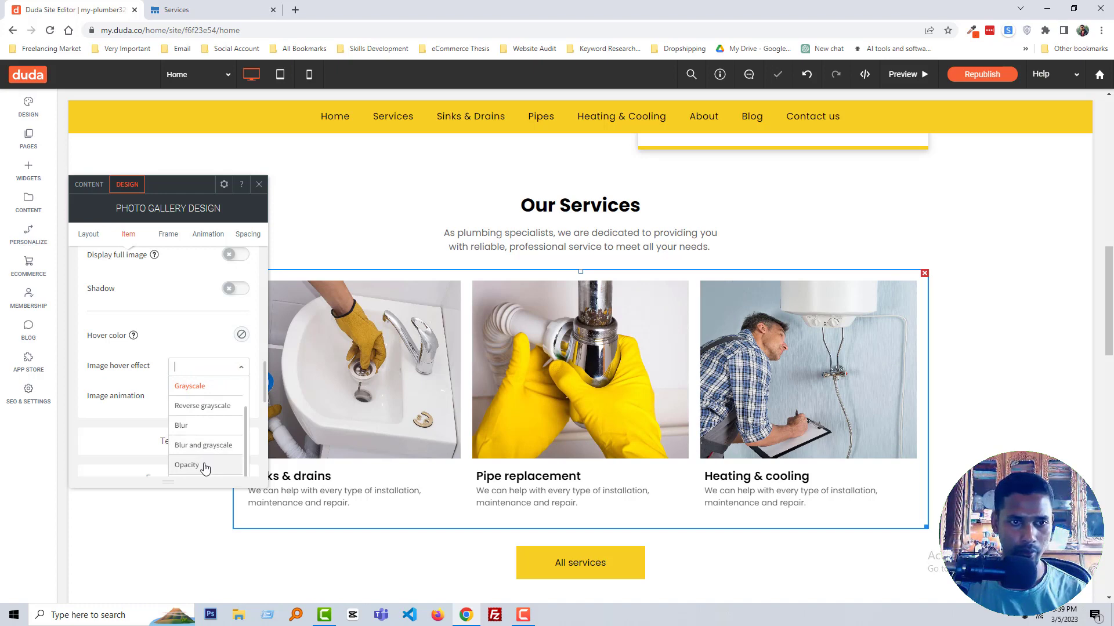
{"action": "left_click", "coordinate": [218, 404]}
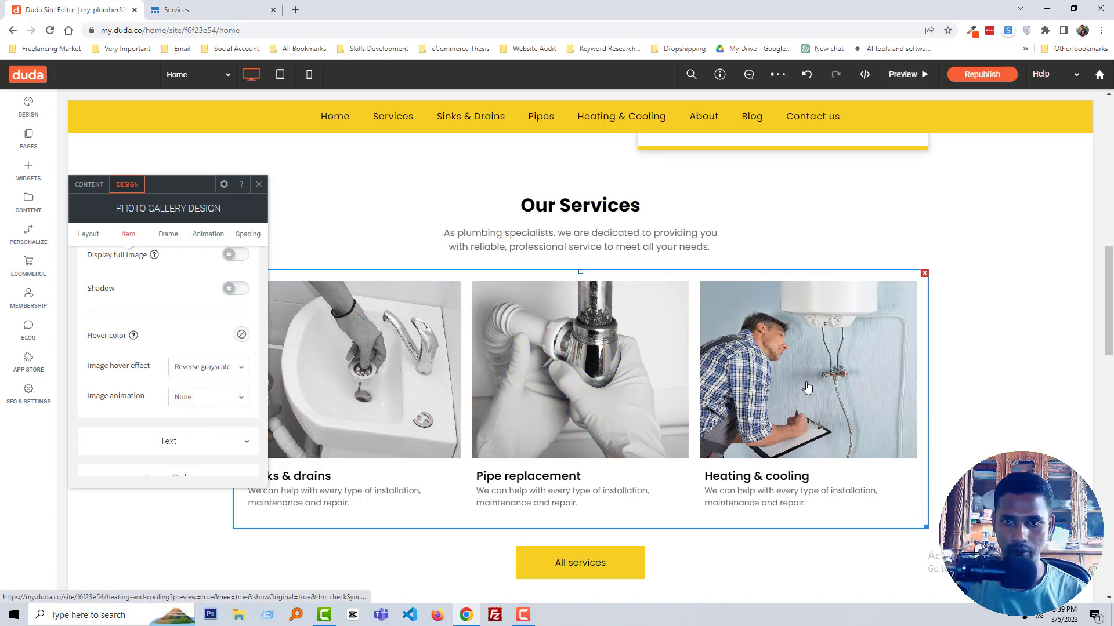
Try the Bounce image animation on the Our Services gallery, set it back to None, and close the design settings
{"action": "left_click", "coordinate": [208, 403]}
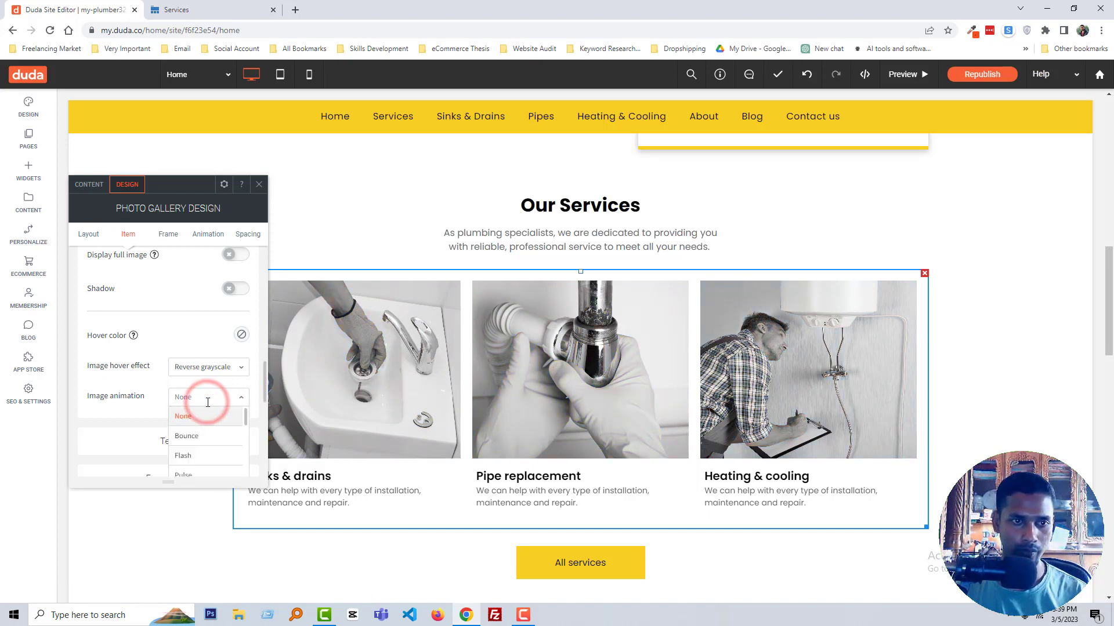
{"action": "left_click", "coordinate": [187, 436]}
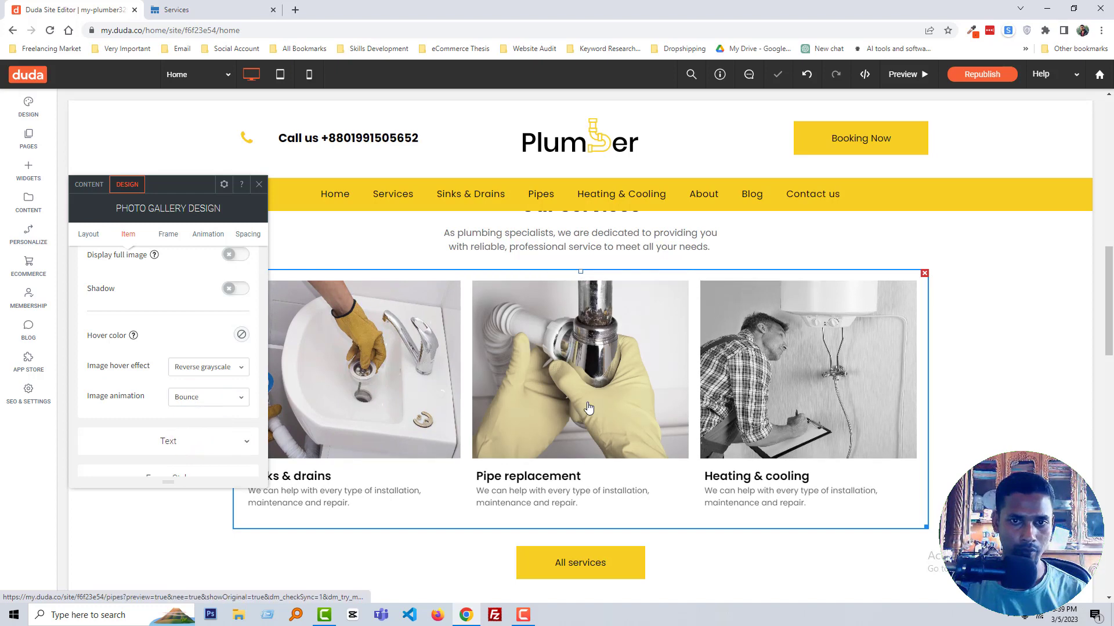
{"action": "left_click", "coordinate": [187, 399]}
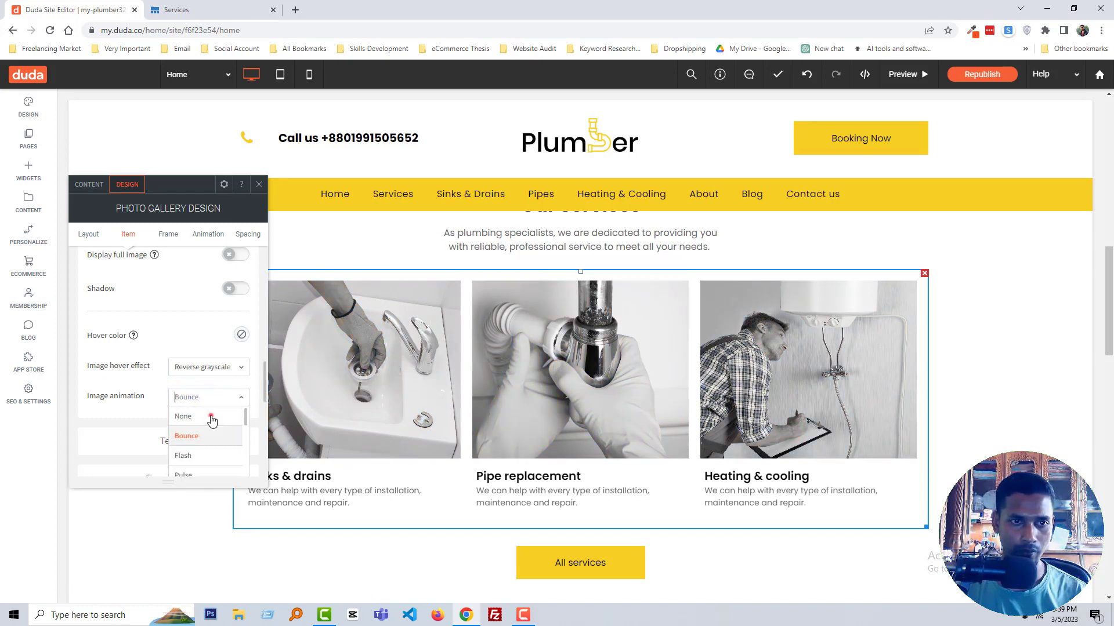
{"action": "left_click", "coordinate": [211, 417]}
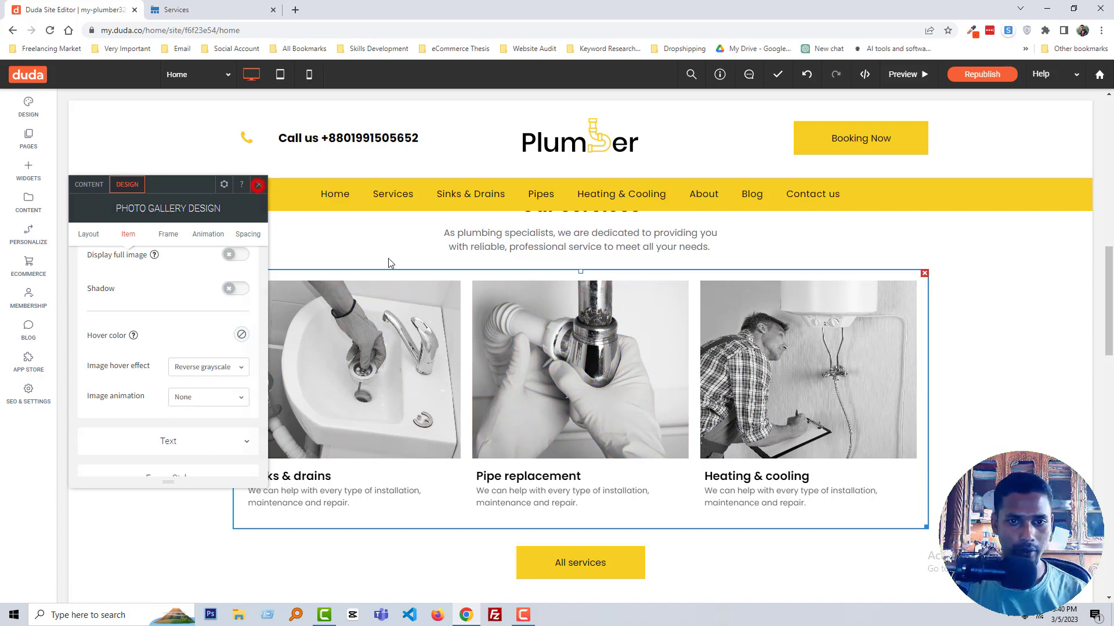
{"action": "left_click", "coordinate": [258, 185]}
Look over the Satisfied Clients, Expert tips and Quick & Reliable sections lower on the home page
{"action": "scroll", "coordinate": [557, 385], "scroll_direction": "down", "scroll_amount": 3}
{"action": "scroll", "coordinate": [406, 412], "scroll_direction": "down", "scroll_amount": 1}
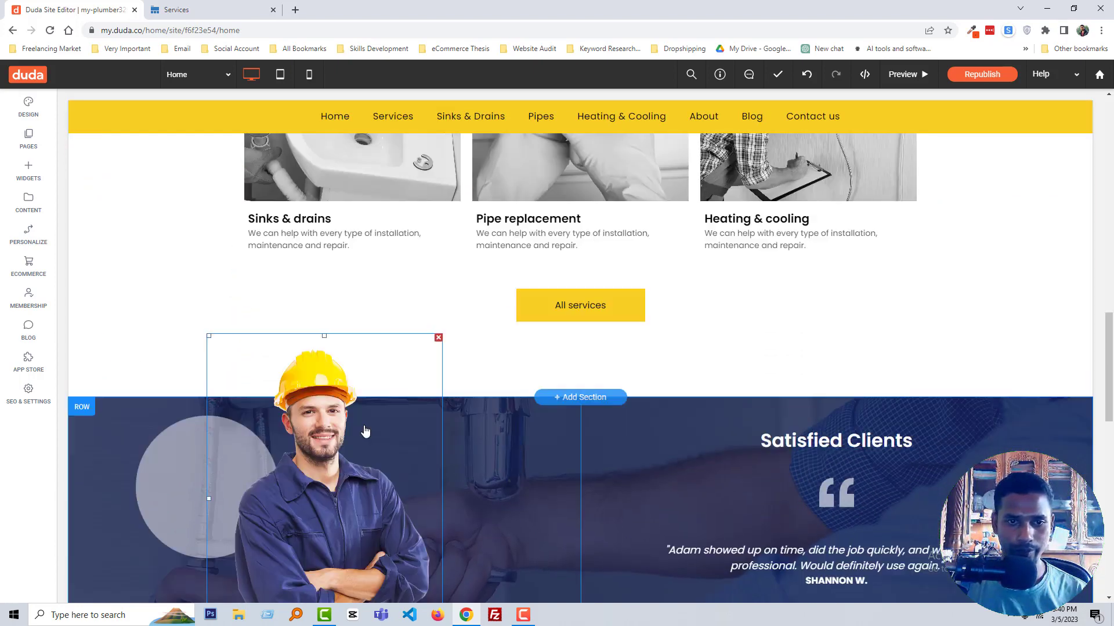
{"action": "scroll", "coordinate": [365, 431], "scroll_direction": "down", "scroll_amount": 3}
{"action": "scroll", "coordinate": [403, 390], "scroll_direction": "up", "scroll_amount": 2}
{"action": "scroll", "coordinate": [412, 389], "scroll_direction": "down", "scroll_amount": 1}
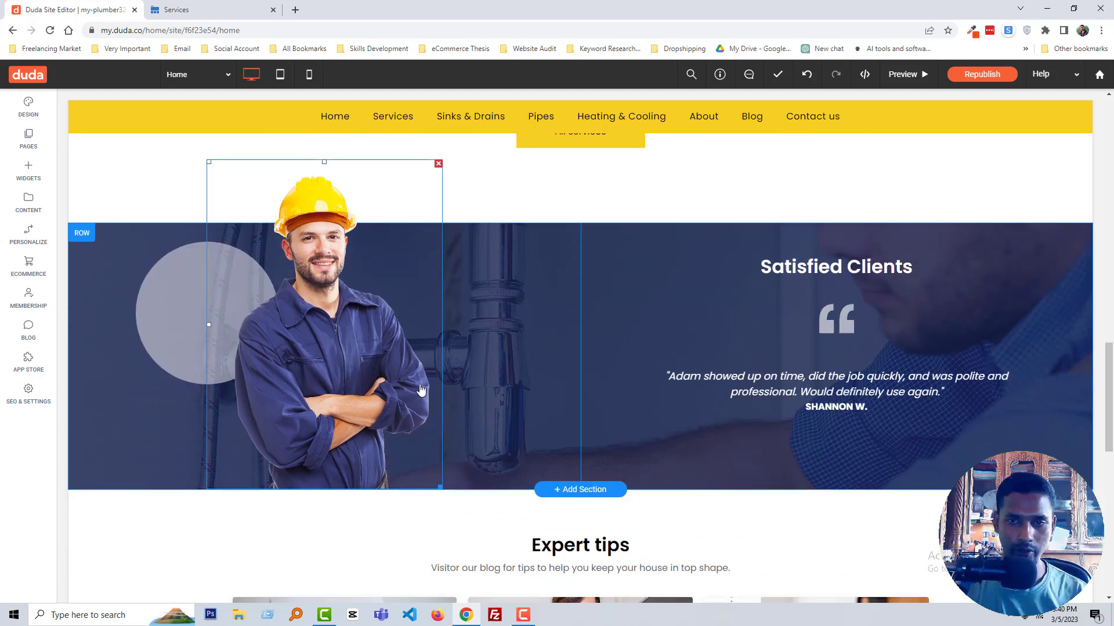
{"action": "scroll", "coordinate": [421, 390], "scroll_direction": "down", "scroll_amount": 1}
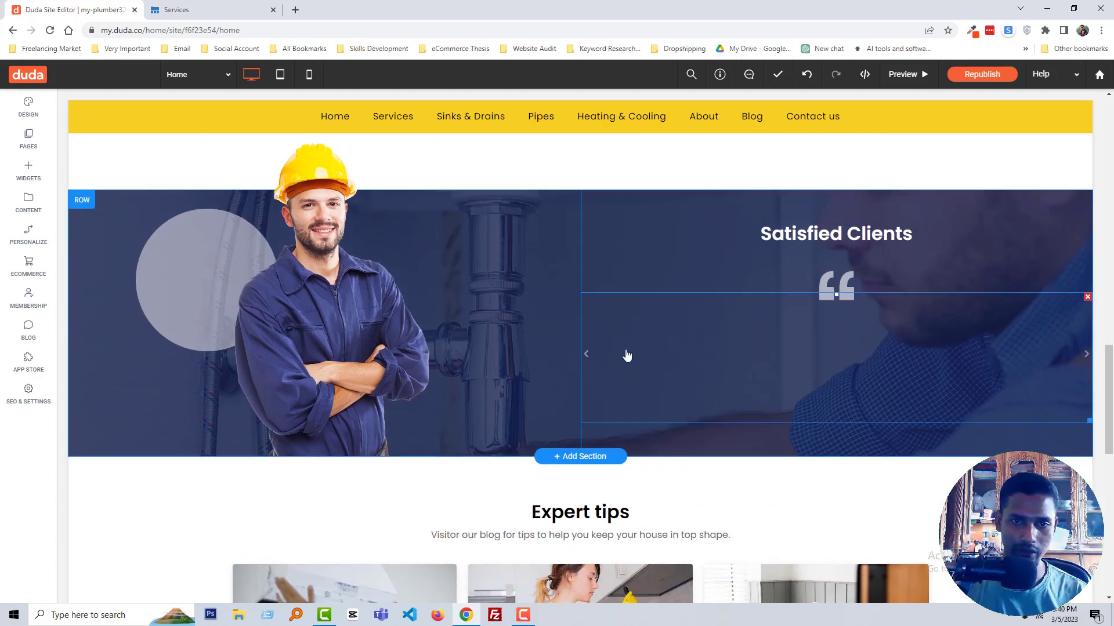
{"action": "scroll", "coordinate": [627, 355], "scroll_direction": "down", "scroll_amount": 3}
{"action": "scroll", "coordinate": [460, 404], "scroll_direction": "down", "scroll_amount": 3}
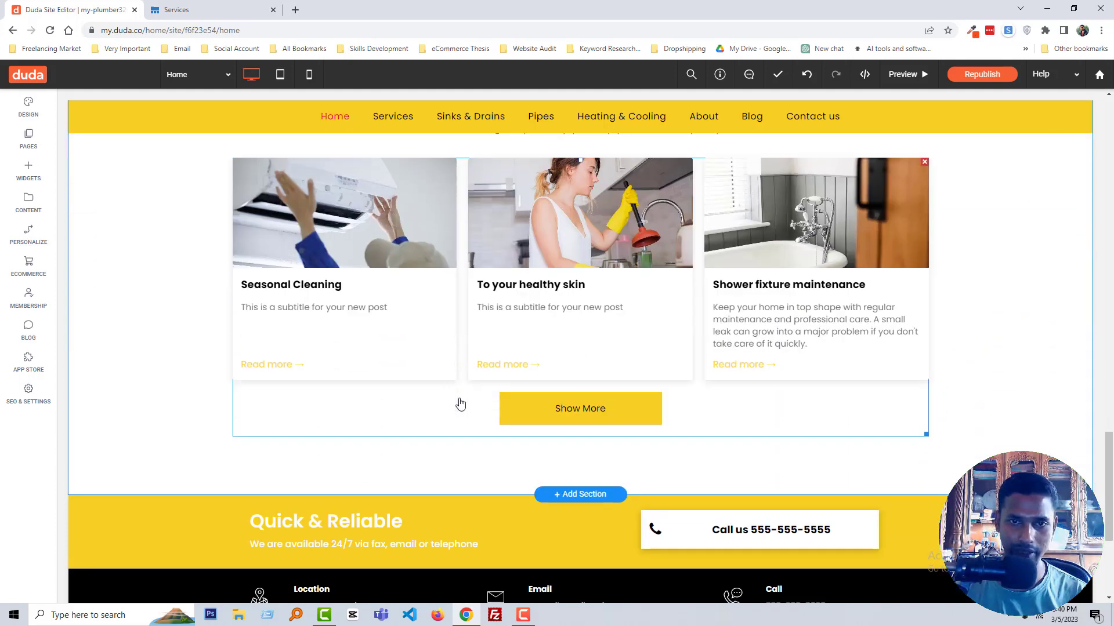
Change the text colour of the footer's Quick & Reliable heading to the black global colour
{"action": "scroll", "coordinate": [460, 405], "scroll_direction": "down", "scroll_amount": 4}
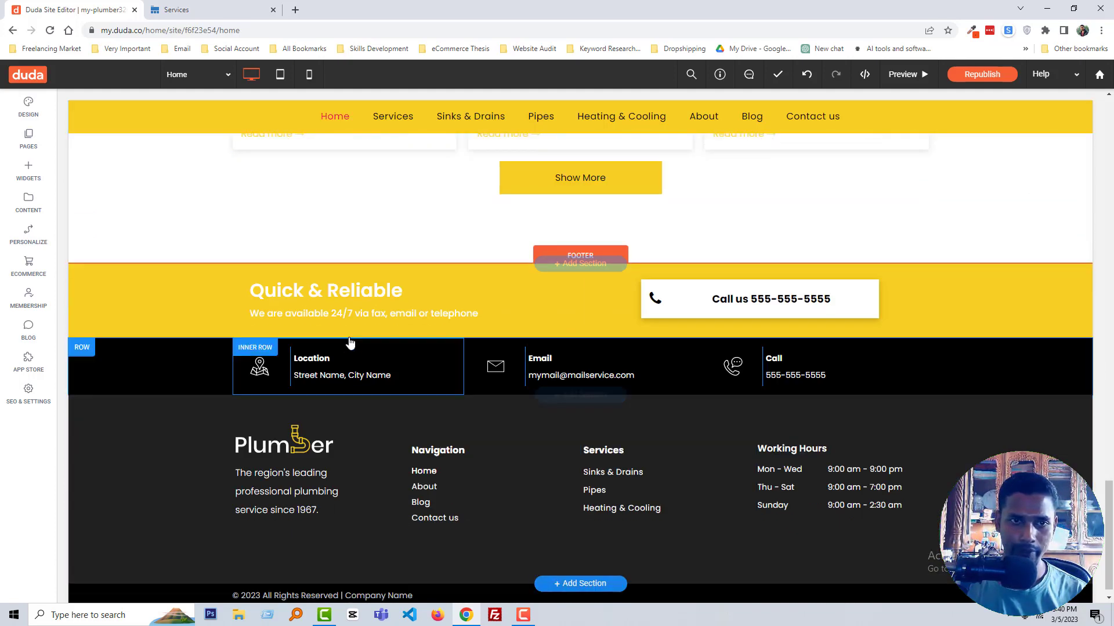
{"action": "left_click", "coordinate": [319, 296]}
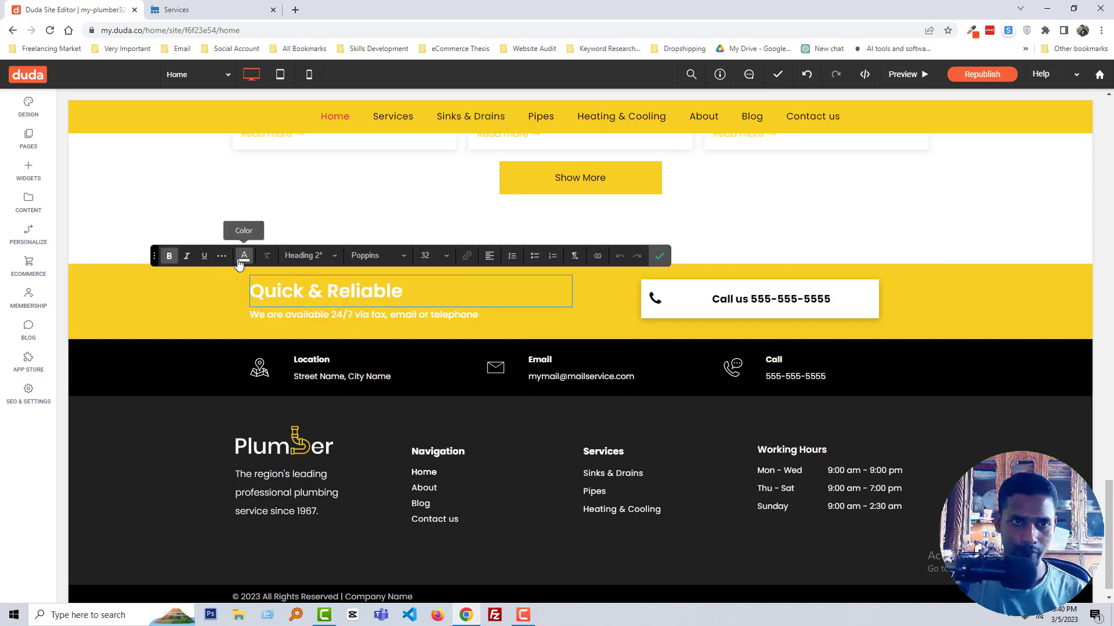
{"action": "left_click", "coordinate": [243, 256]}
{"action": "left_click", "coordinate": [261, 311]}
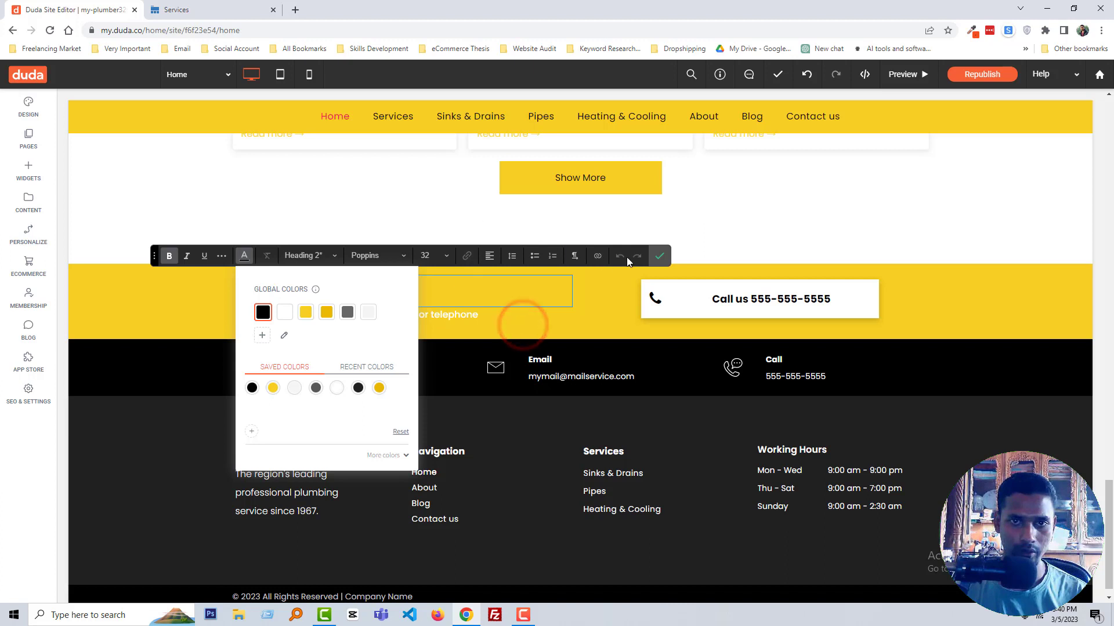
{"action": "left_click", "coordinate": [659, 256]}
{"action": "left_click", "coordinate": [344, 295]}
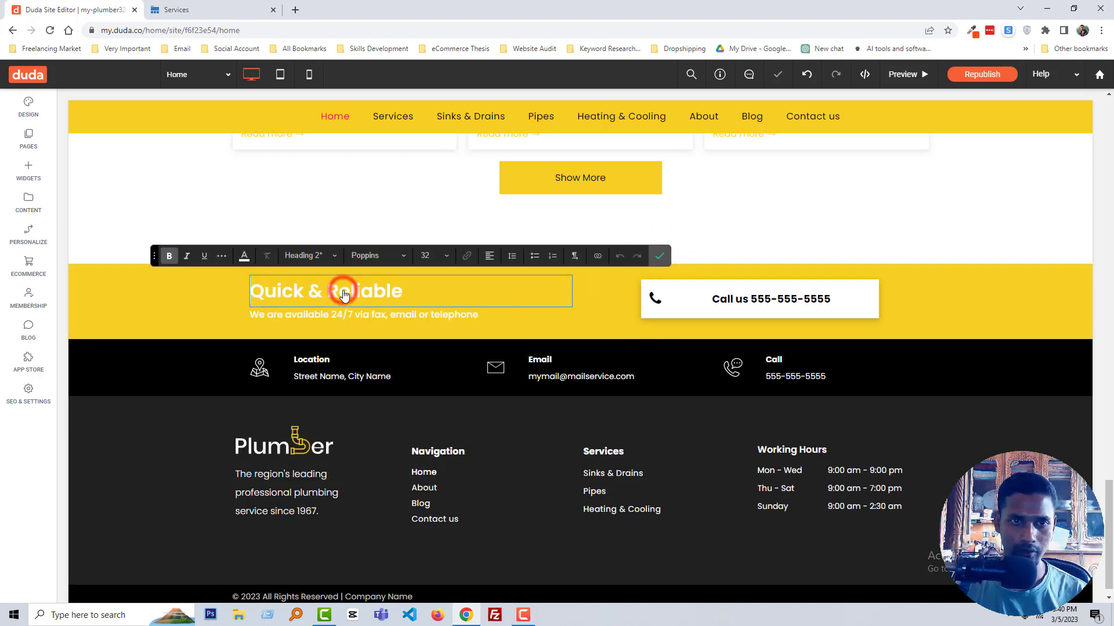
{"action": "left_click", "coordinate": [245, 256]}
{"action": "left_click", "coordinate": [262, 311]}
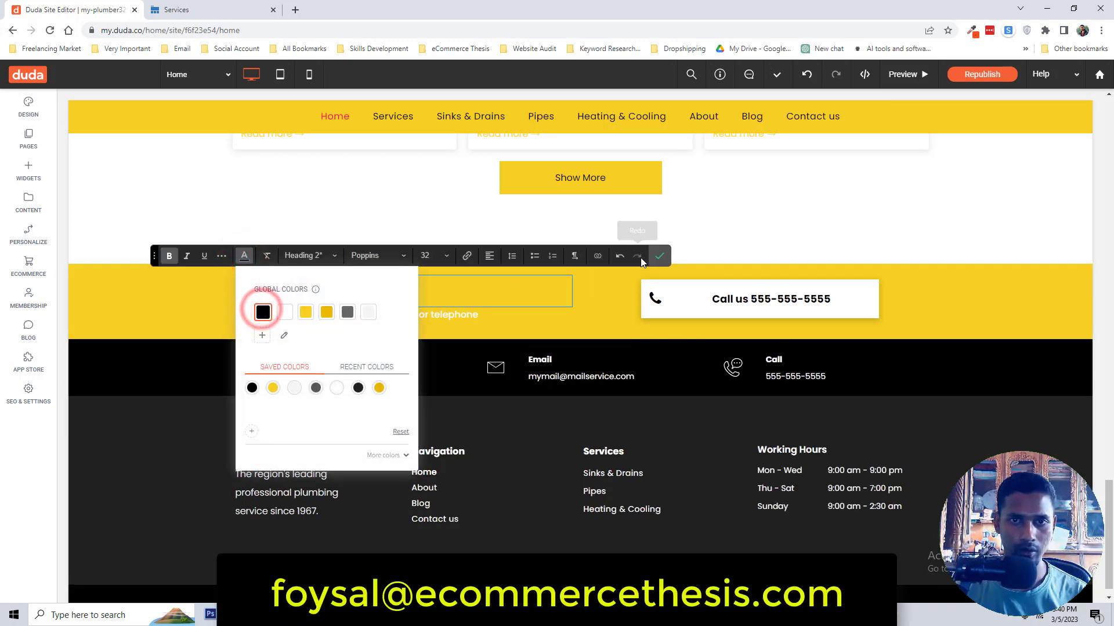
{"action": "left_click", "coordinate": [659, 256]}
Make the "We are available 24/7 via fax, email or telephone" line under the footer heading black
{"action": "left_click", "coordinate": [479, 316]}
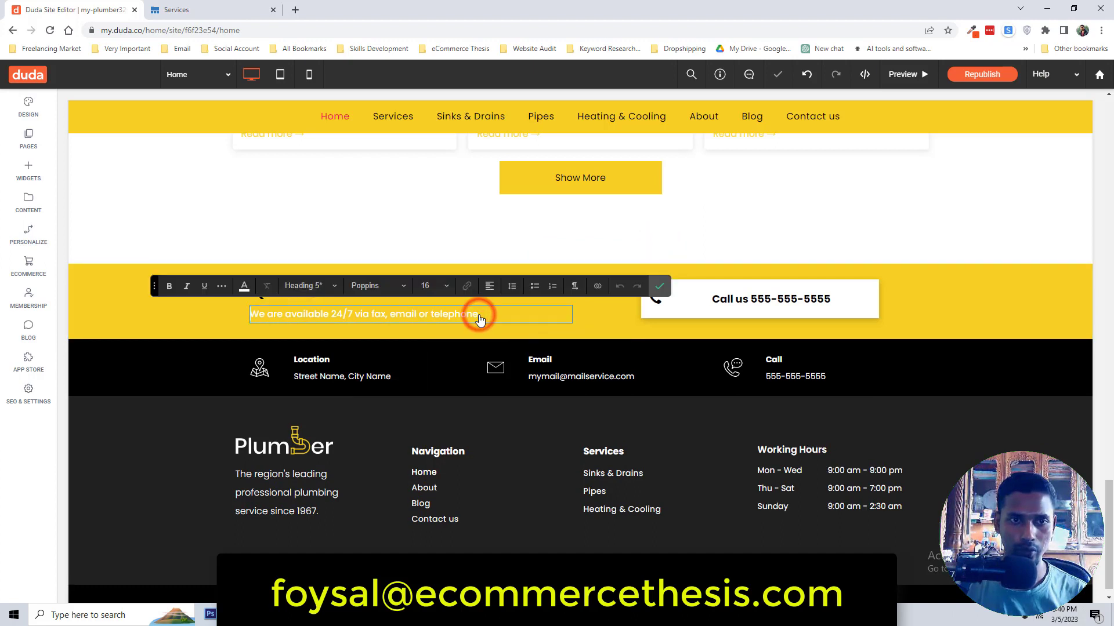
{"action": "triple_click", "coordinate": [478, 314]}
{"action": "left_click", "coordinate": [244, 285]}
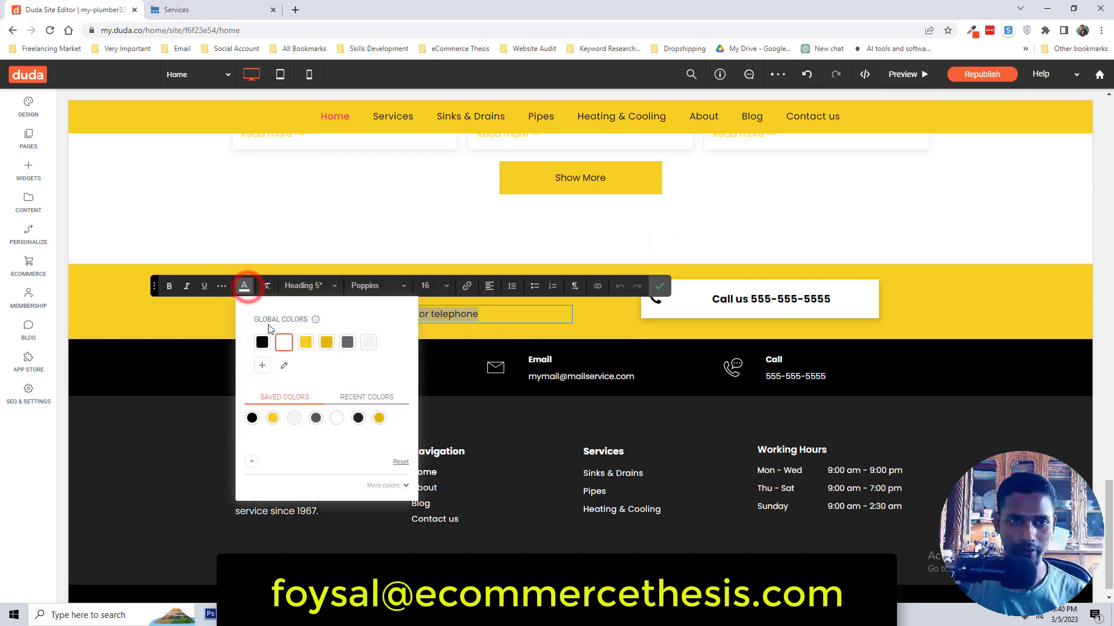
{"action": "left_click", "coordinate": [262, 341]}
{"action": "left_click", "coordinate": [659, 286]}
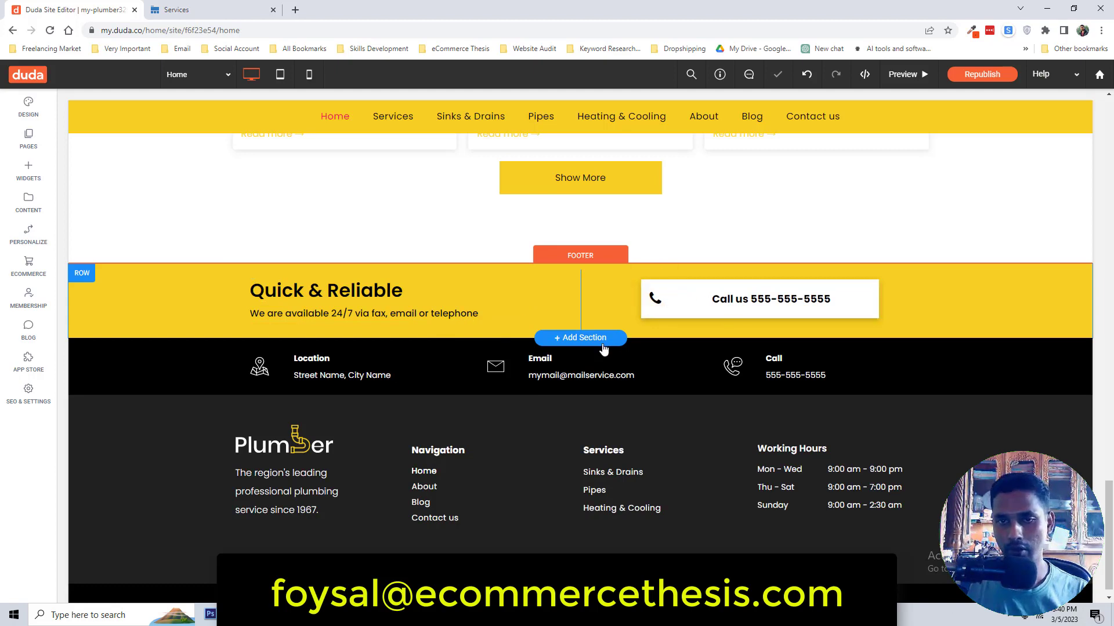
Check the lower home page sections and footer, republish the site, and dismiss the publishing dialog
{"action": "scroll", "coordinate": [473, 406], "scroll_direction": "down", "scroll_amount": 1}
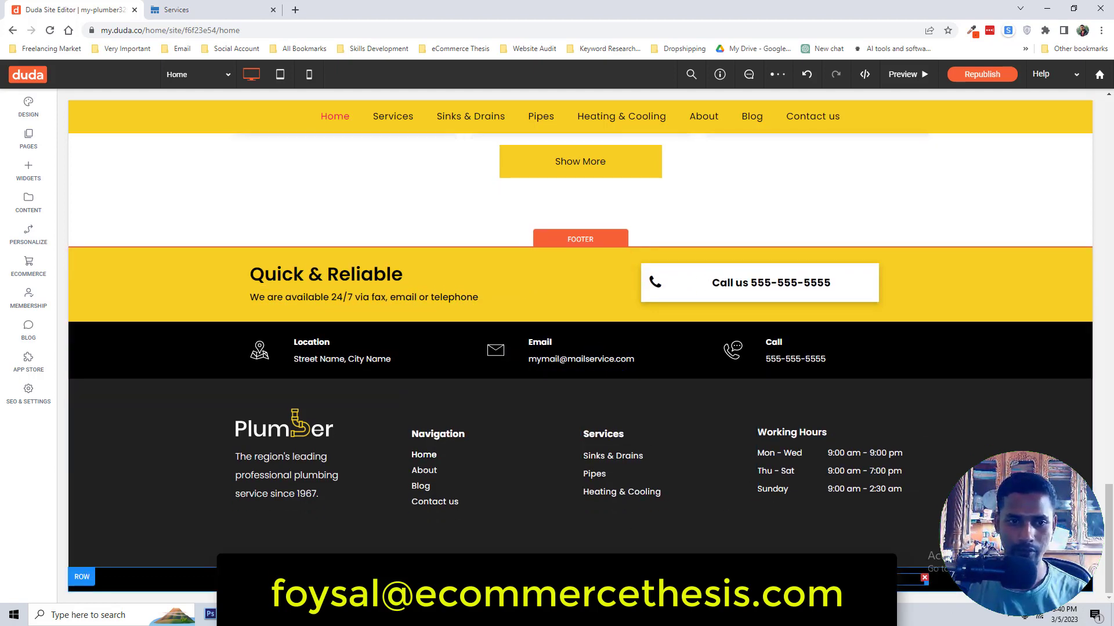
{"action": "scroll", "coordinate": [472, 406], "scroll_direction": "up", "scroll_amount": 20}
{"action": "scroll", "coordinate": [392, 376], "scroll_direction": "down", "scroll_amount": 12}
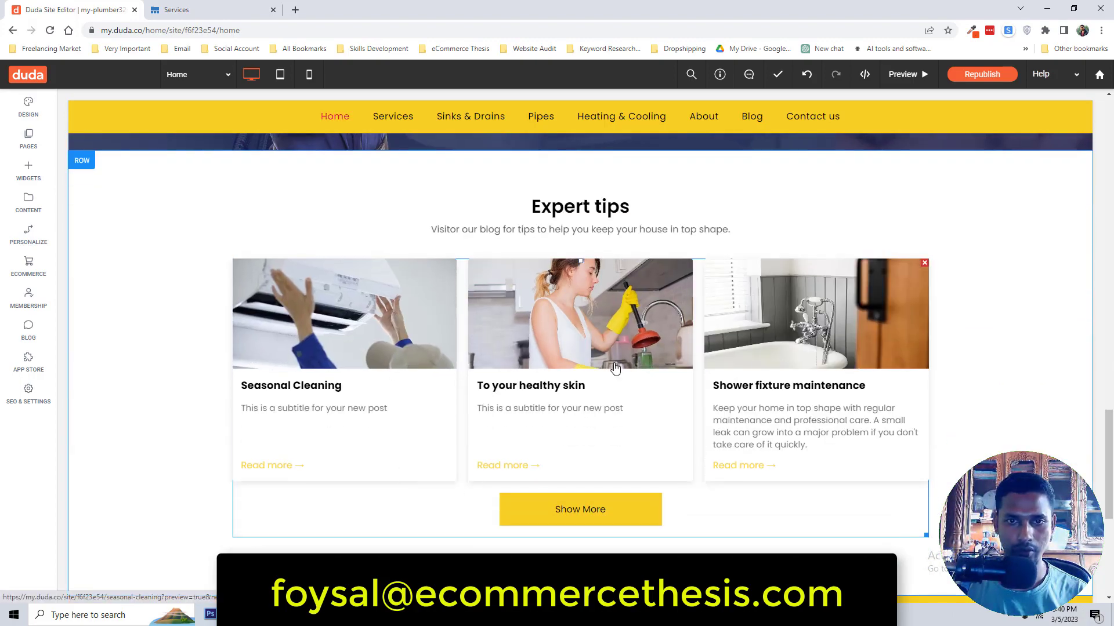
{"action": "scroll", "coordinate": [795, 410], "scroll_direction": "down", "scroll_amount": 6}
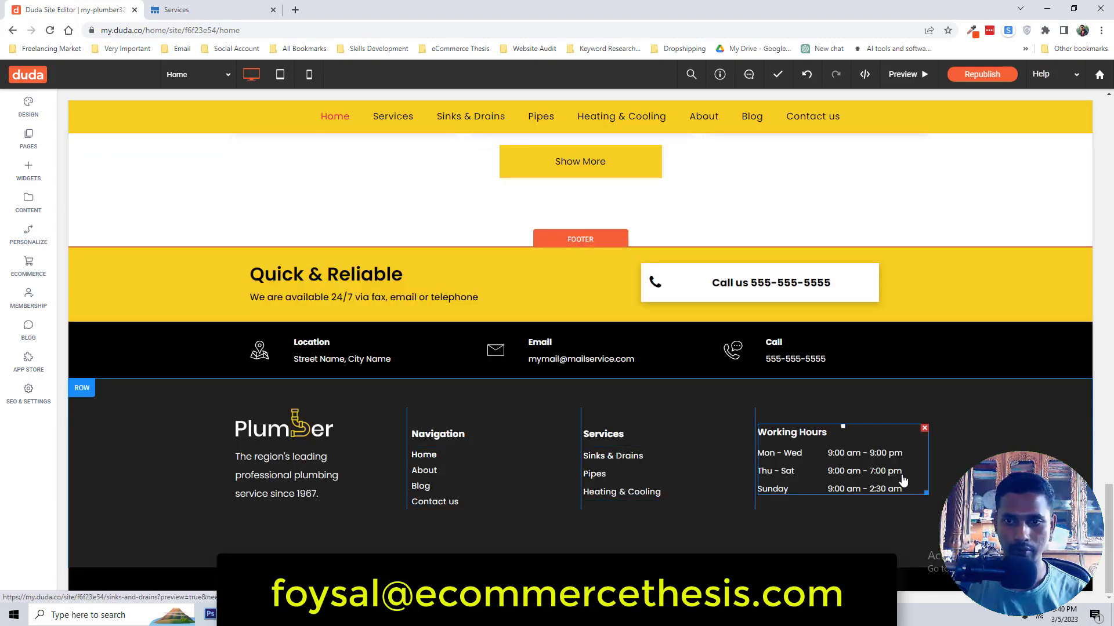
{"action": "left_click", "coordinate": [980, 79]}
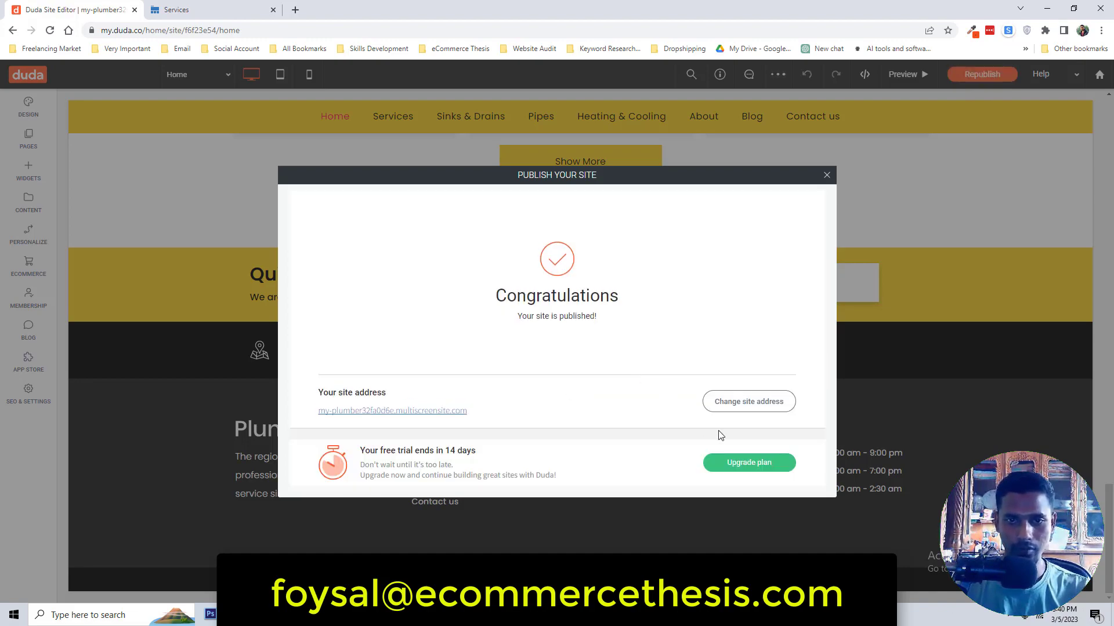
{"action": "left_click", "coordinate": [828, 176]}
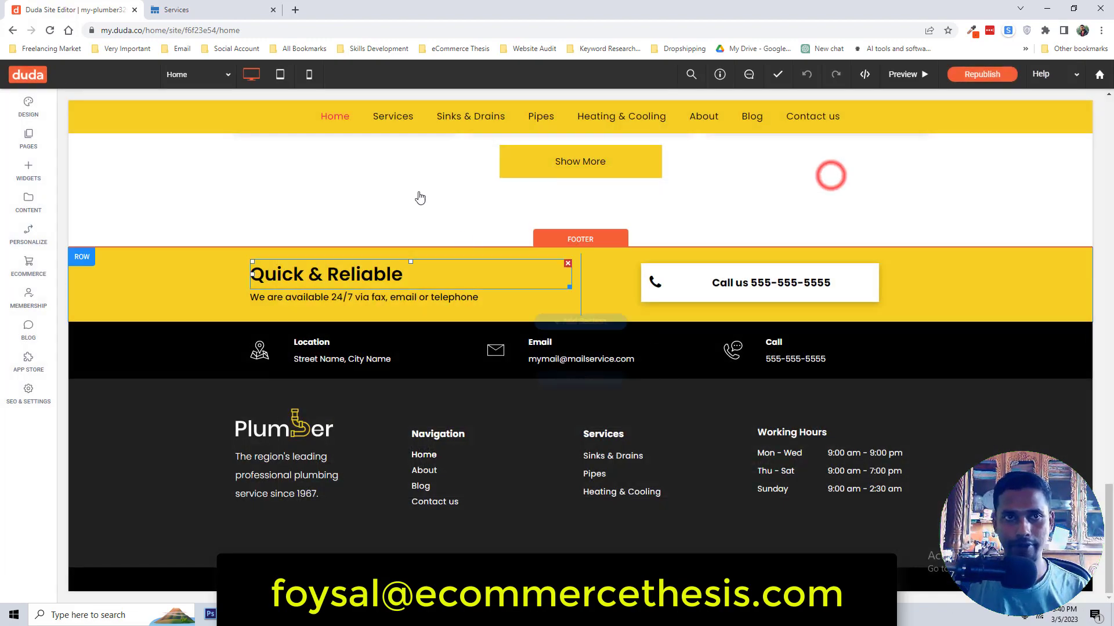
Give the header's Booking Now button 5 px rounded corners in its additional design options, and close its settings
{"action": "scroll", "coordinate": [438, 276], "scroll_direction": "up", "scroll_amount": 10}
{"action": "scroll", "coordinate": [523, 370], "scroll_direction": "up", "scroll_amount": 10}
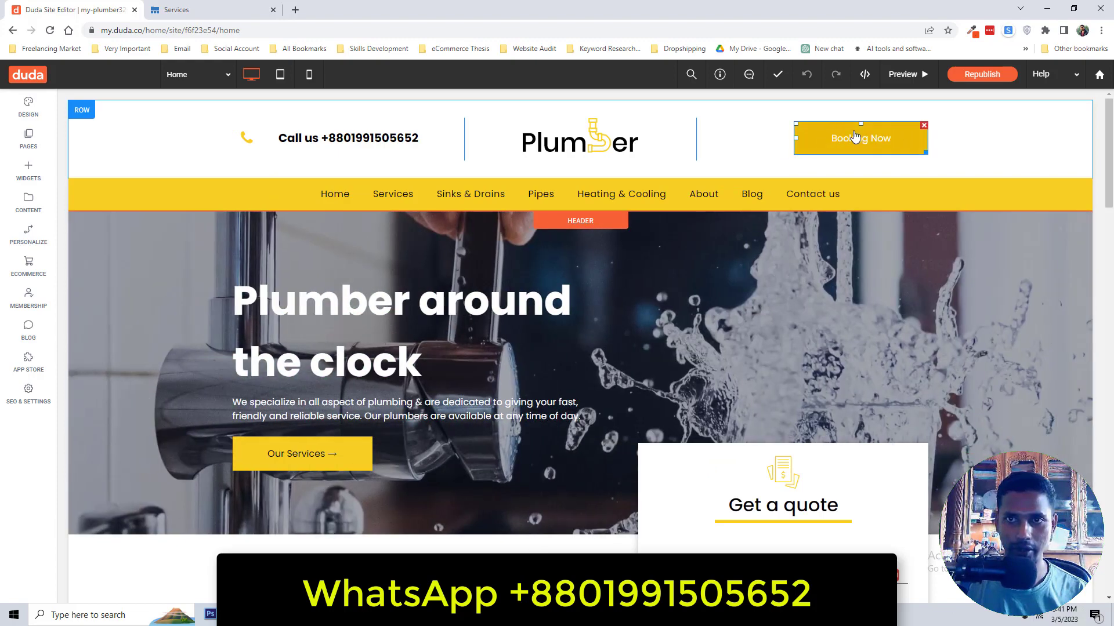
{"action": "left_click", "coordinate": [821, 133]}
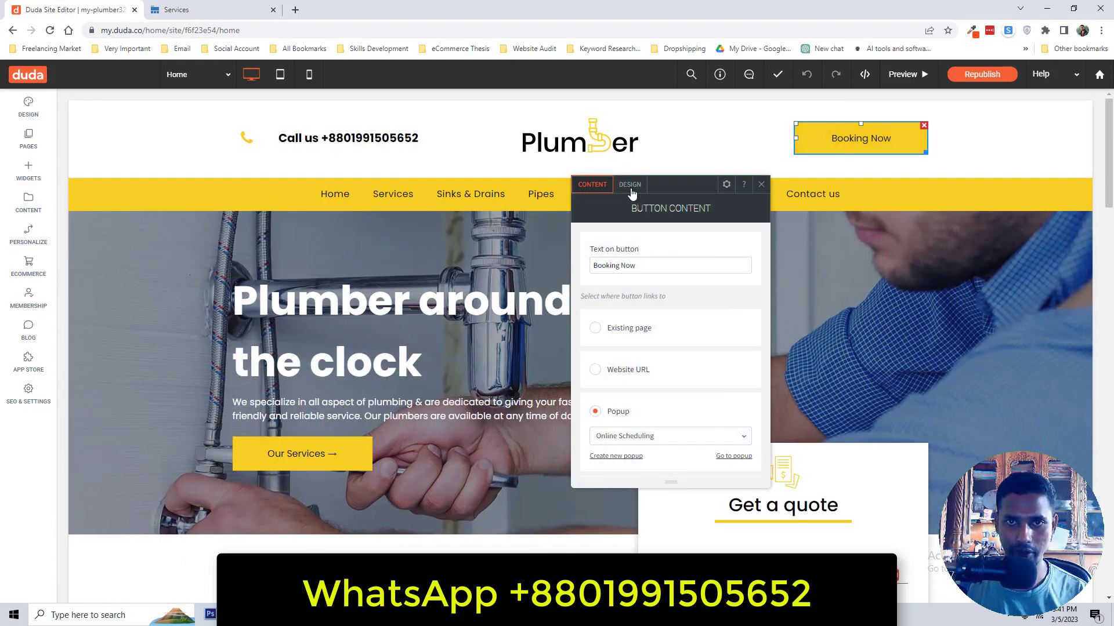
{"action": "left_click", "coordinate": [631, 185]}
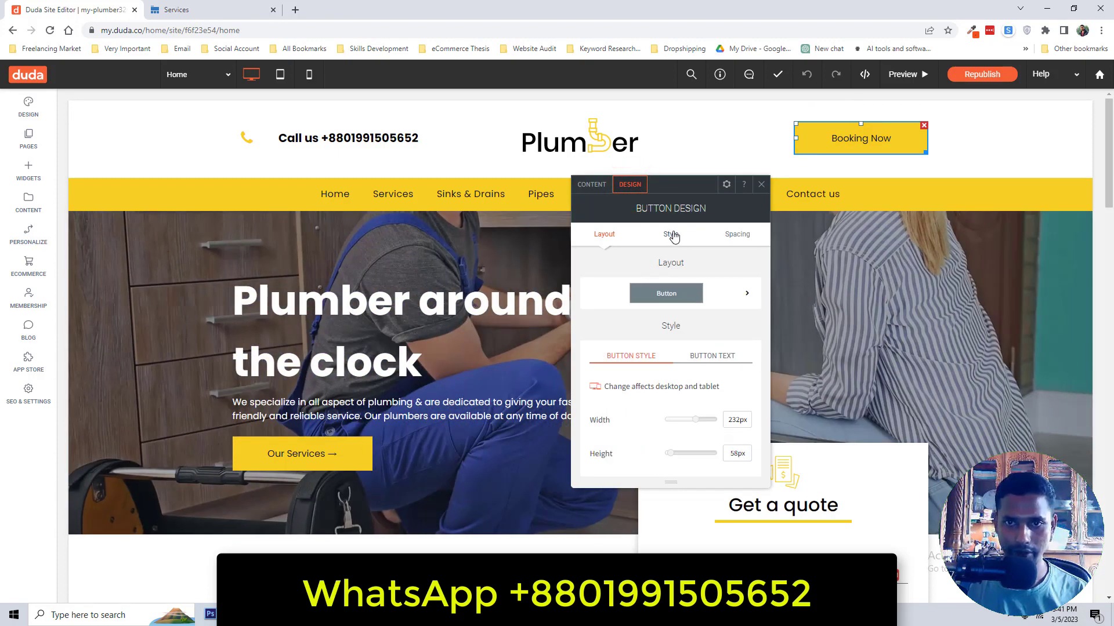
{"action": "left_click", "coordinate": [672, 235]}
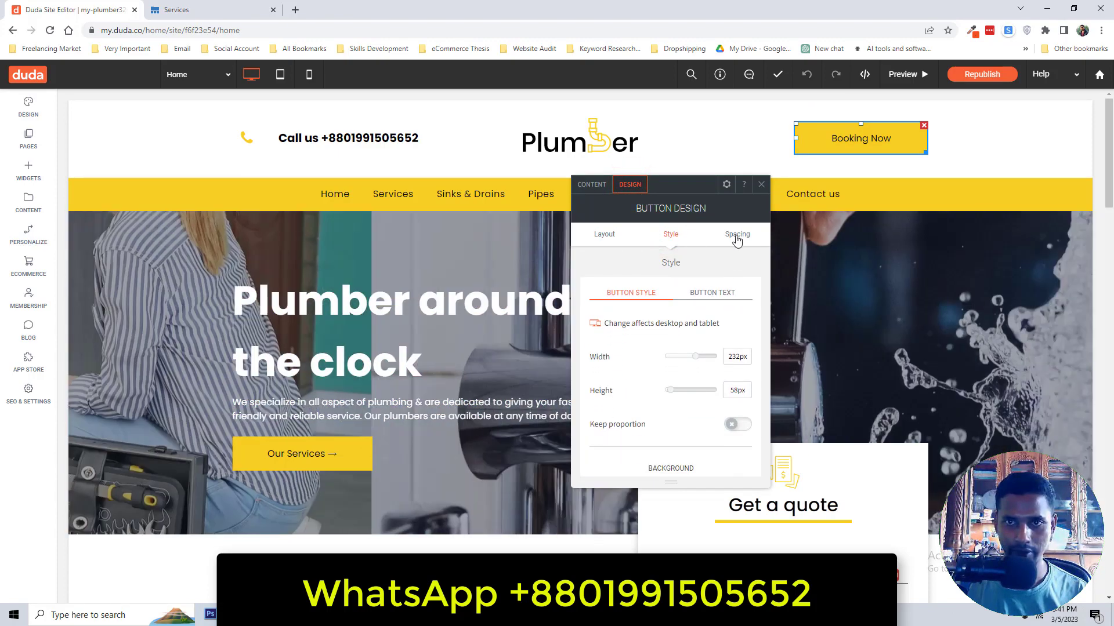
{"action": "left_click", "coordinate": [737, 235]}
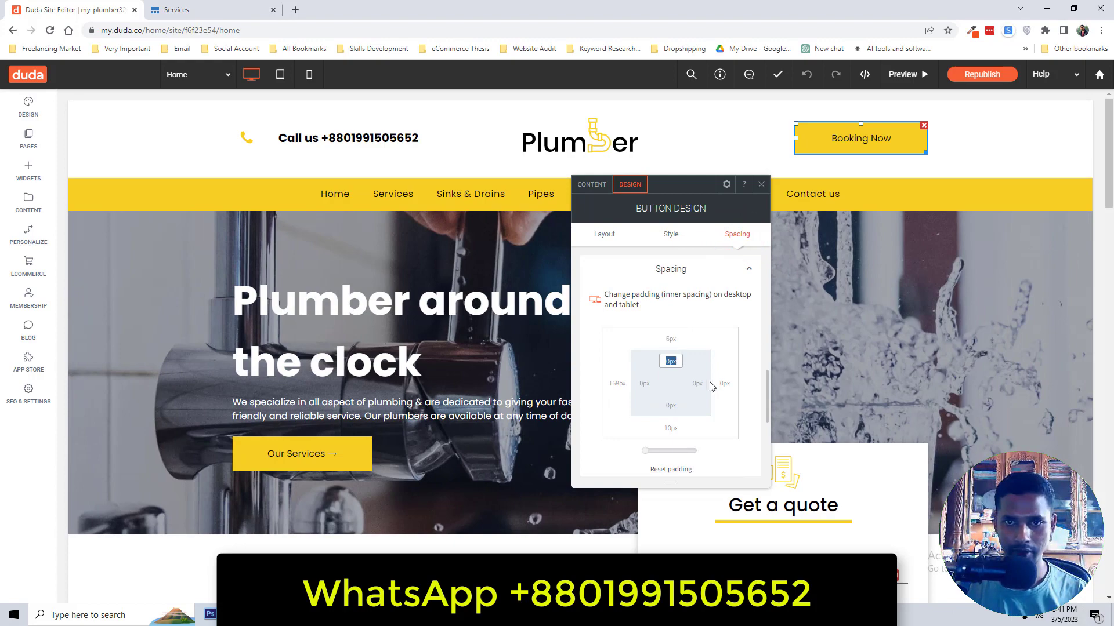
{"action": "scroll", "coordinate": [669, 394], "scroll_direction": "up", "scroll_amount": 1}
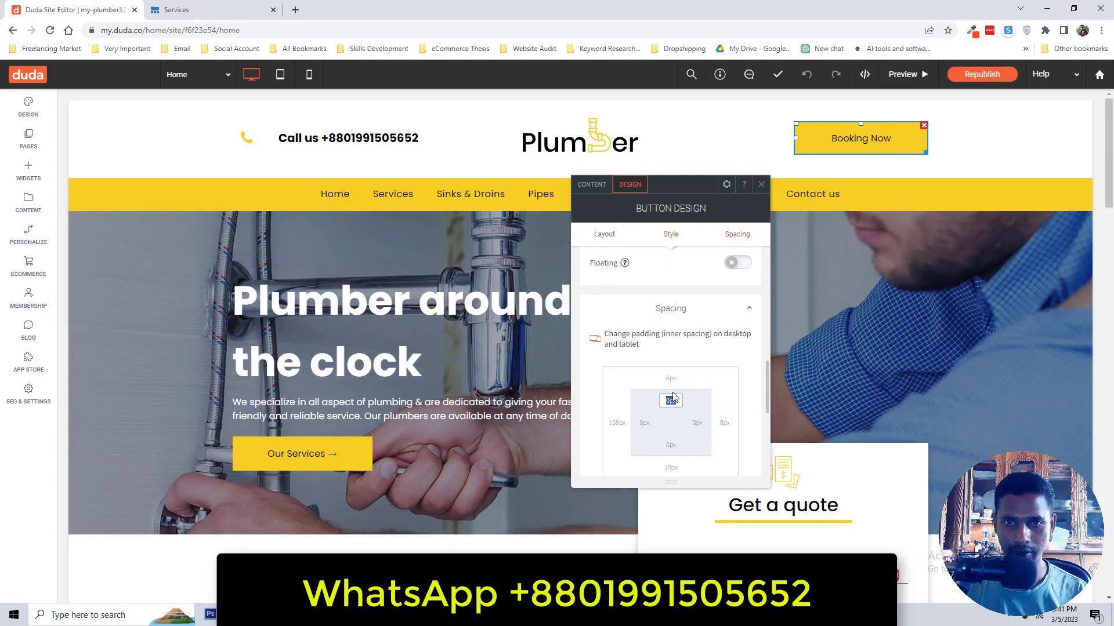
{"action": "scroll", "coordinate": [673, 397], "scroll_direction": "up", "scroll_amount": 3}
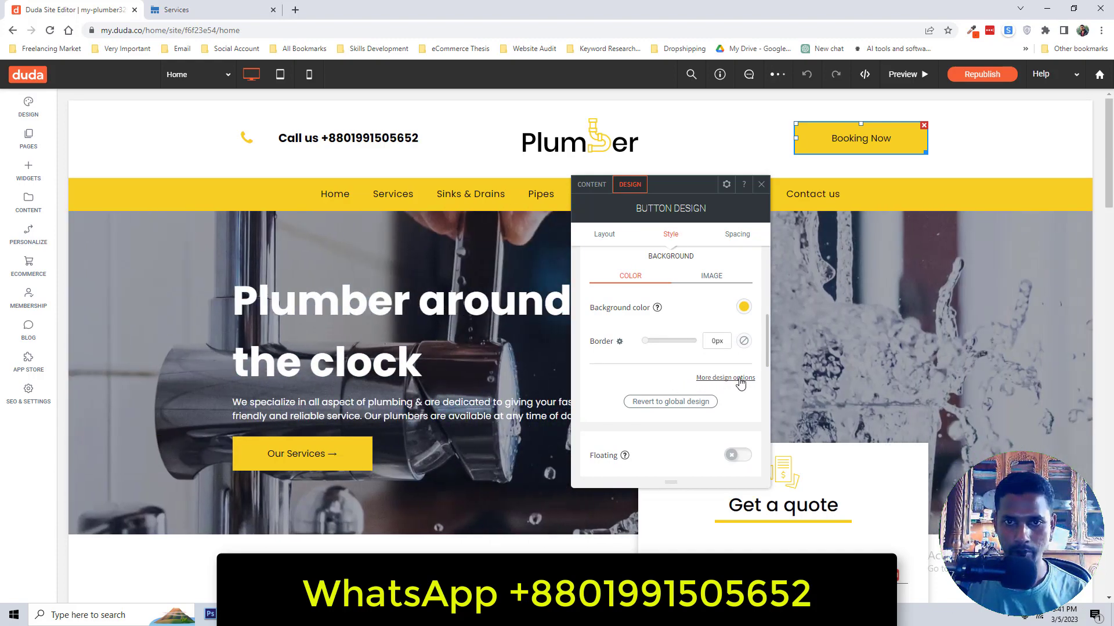
{"action": "left_click", "coordinate": [725, 378]}
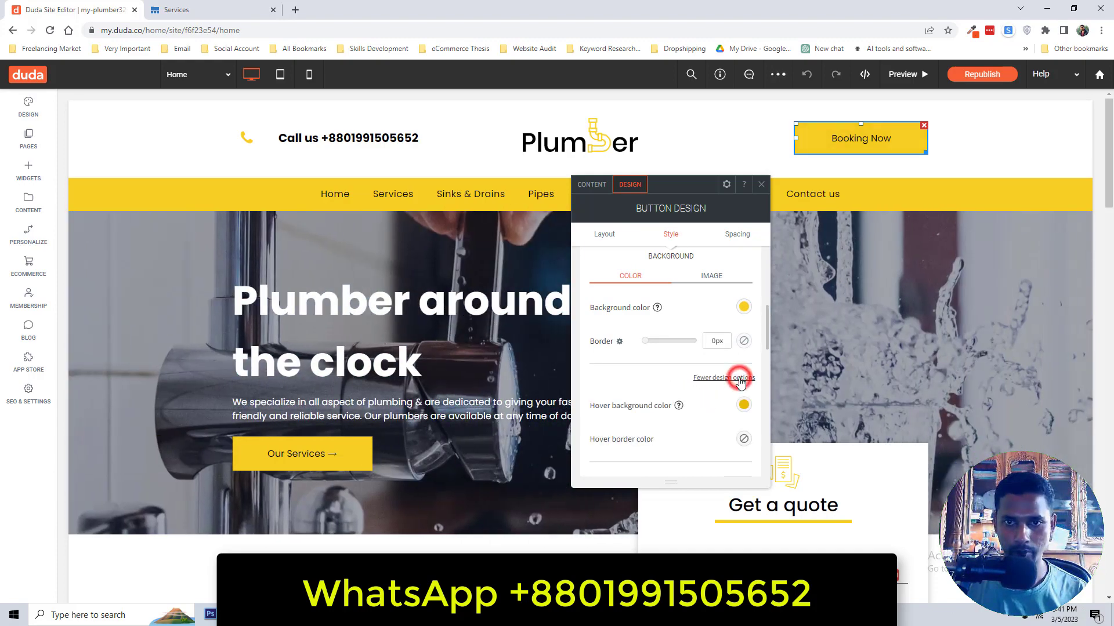
{"action": "scroll", "coordinate": [739, 374], "scroll_direction": "down", "scroll_amount": 2}
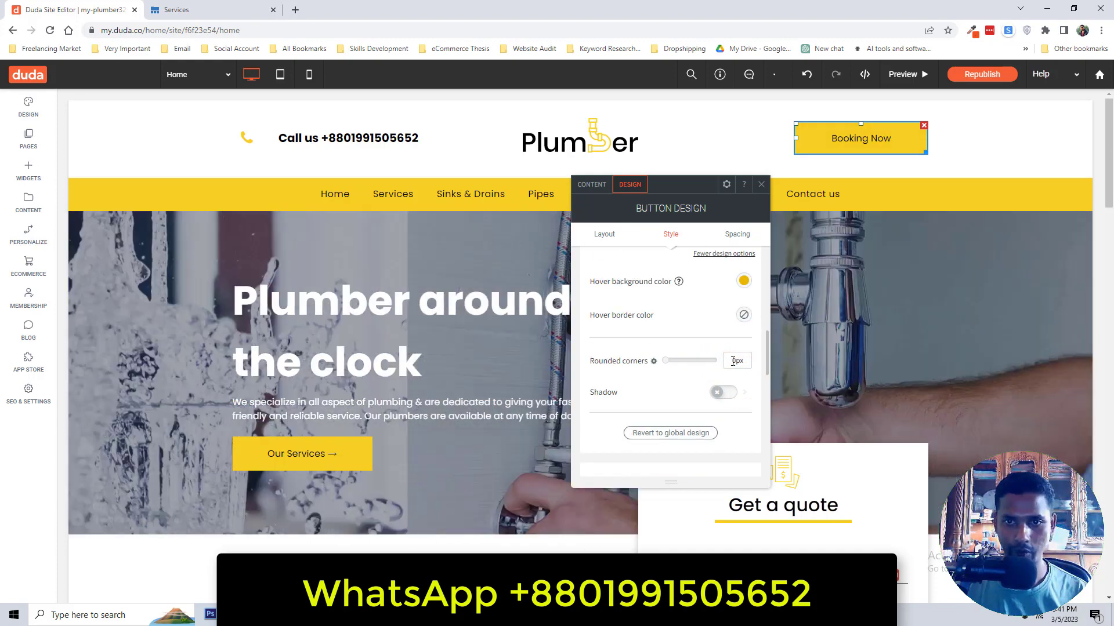
{"action": "left_click", "coordinate": [735, 360]}
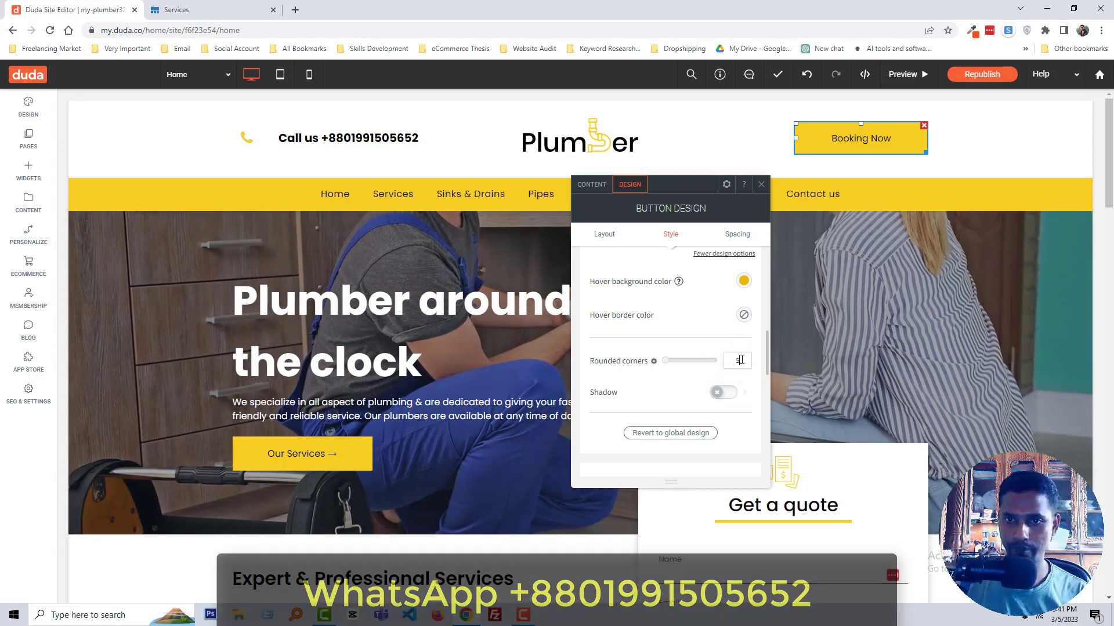
{"action": "key", "text": "BackSpace"}
{"action": "type", "text": "5"}
{"action": "left_click", "coordinate": [732, 356]}
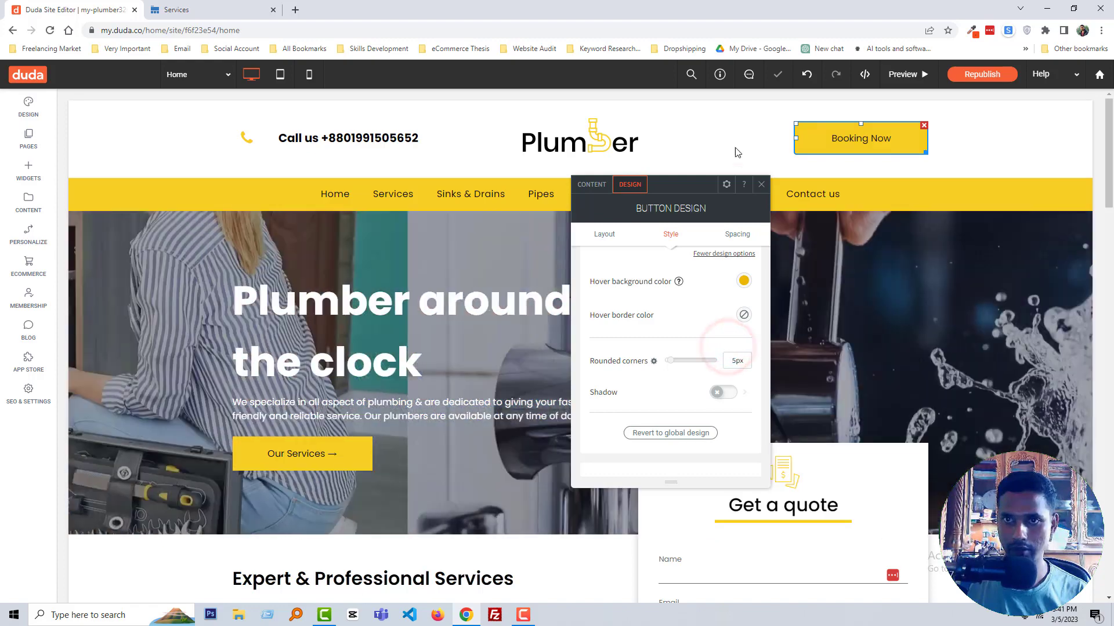
{"action": "left_click", "coordinate": [731, 139]}
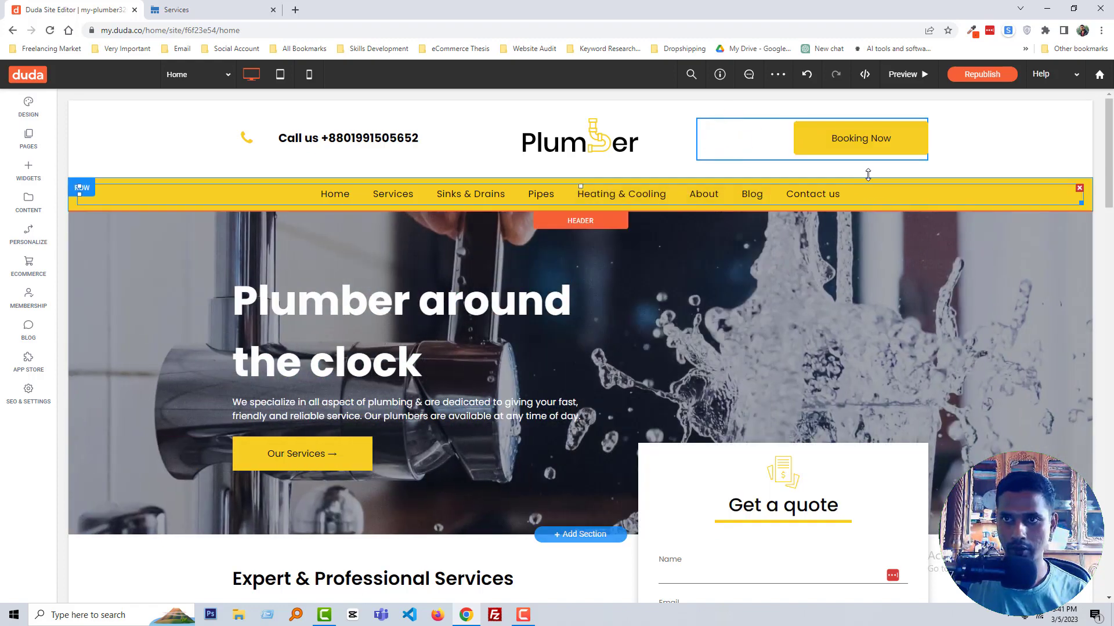
Set the rounded corners of the hero's Our Services button to 15 px in its additional design options
{"action": "scroll", "coordinate": [371, 343], "scroll_direction": "down", "scroll_amount": 2}
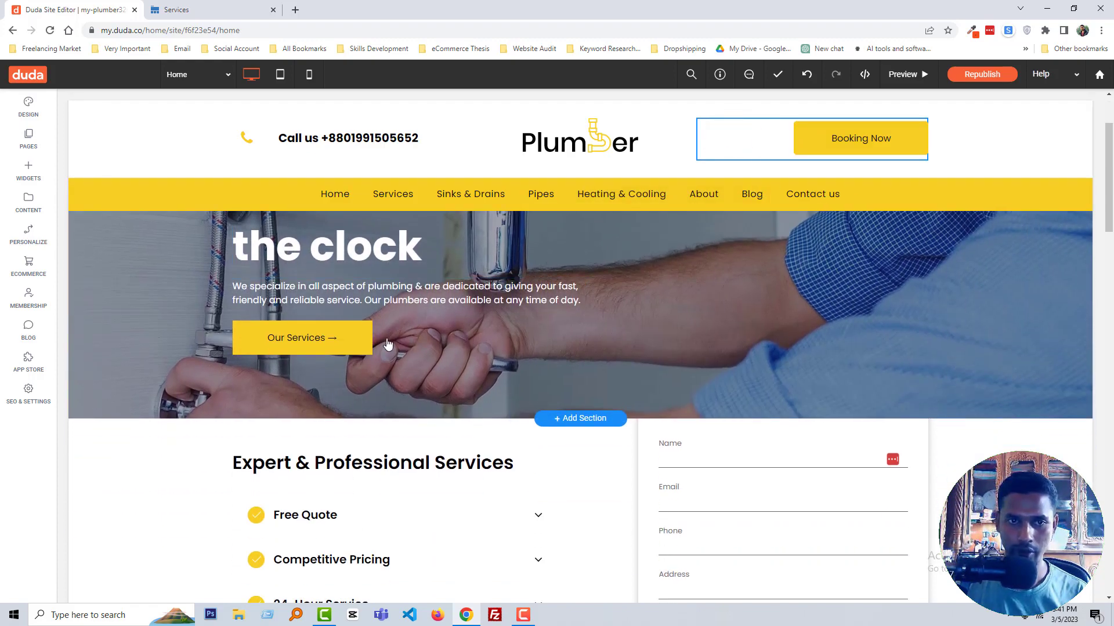
{"action": "left_click", "coordinate": [356, 342]}
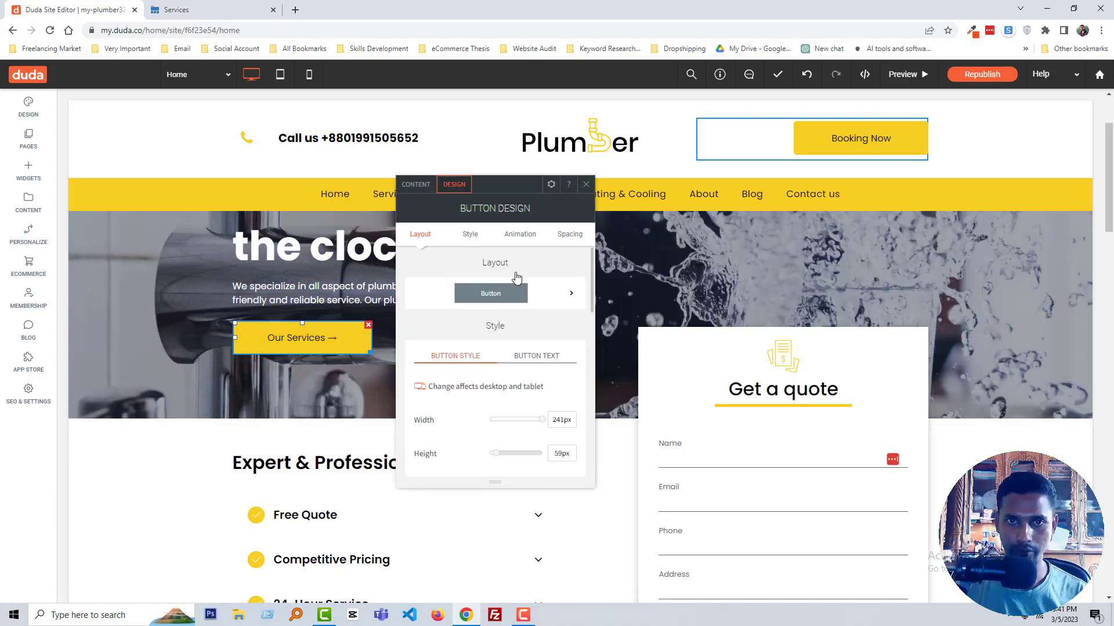
{"action": "left_click", "coordinate": [559, 233]}
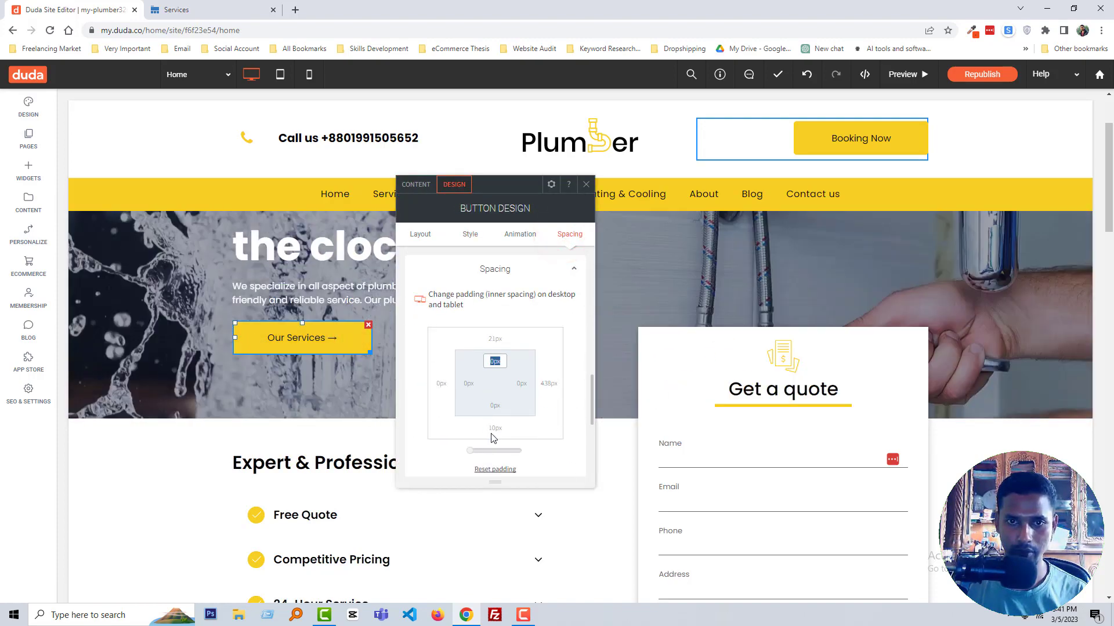
{"action": "scroll", "coordinate": [493, 327], "scroll_direction": "up", "scroll_amount": 1}
{"action": "scroll", "coordinate": [494, 362], "scroll_direction": "down", "scroll_amount": 3}
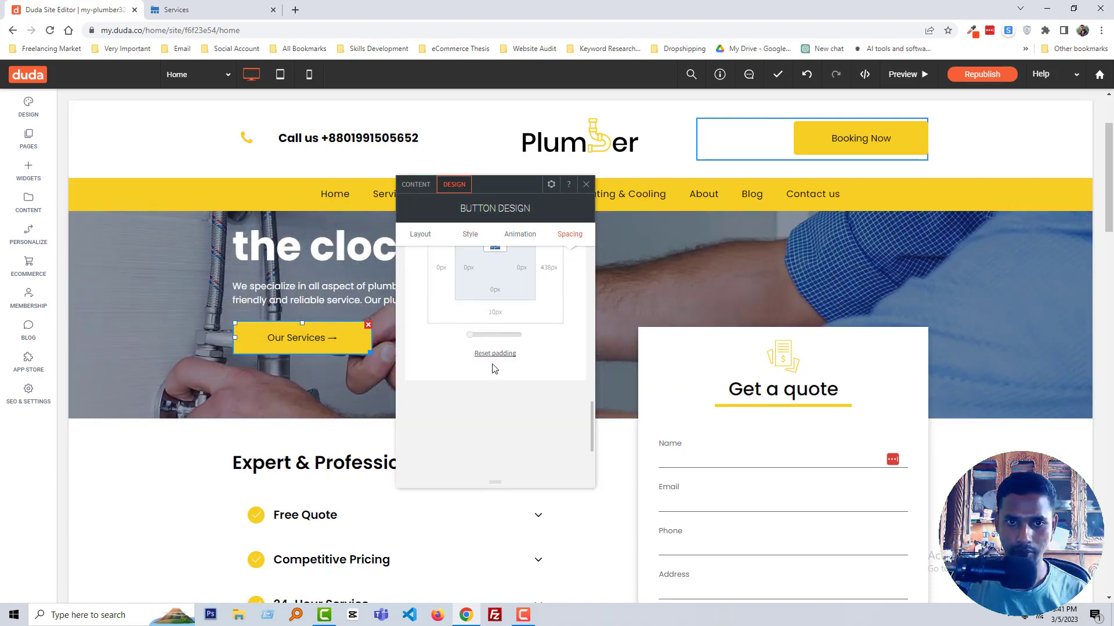
{"action": "scroll", "coordinate": [505, 357], "scroll_direction": "up", "scroll_amount": 4}
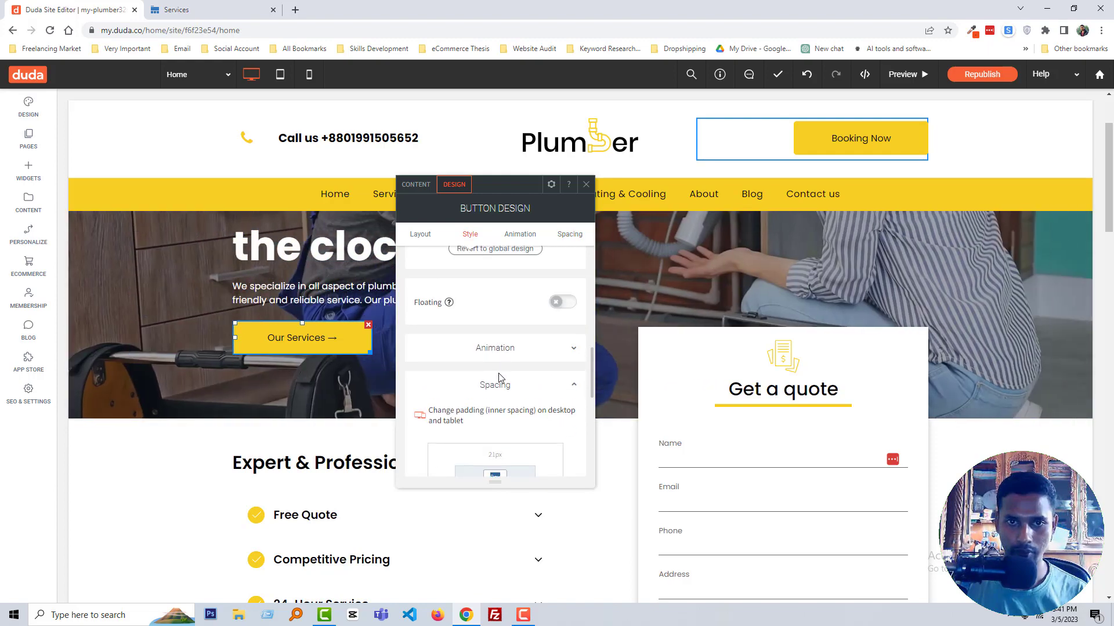
{"action": "scroll", "coordinate": [505, 360], "scroll_direction": "up", "scroll_amount": 1}
{"action": "scroll", "coordinate": [520, 313], "scroll_direction": "up", "scroll_amount": 1}
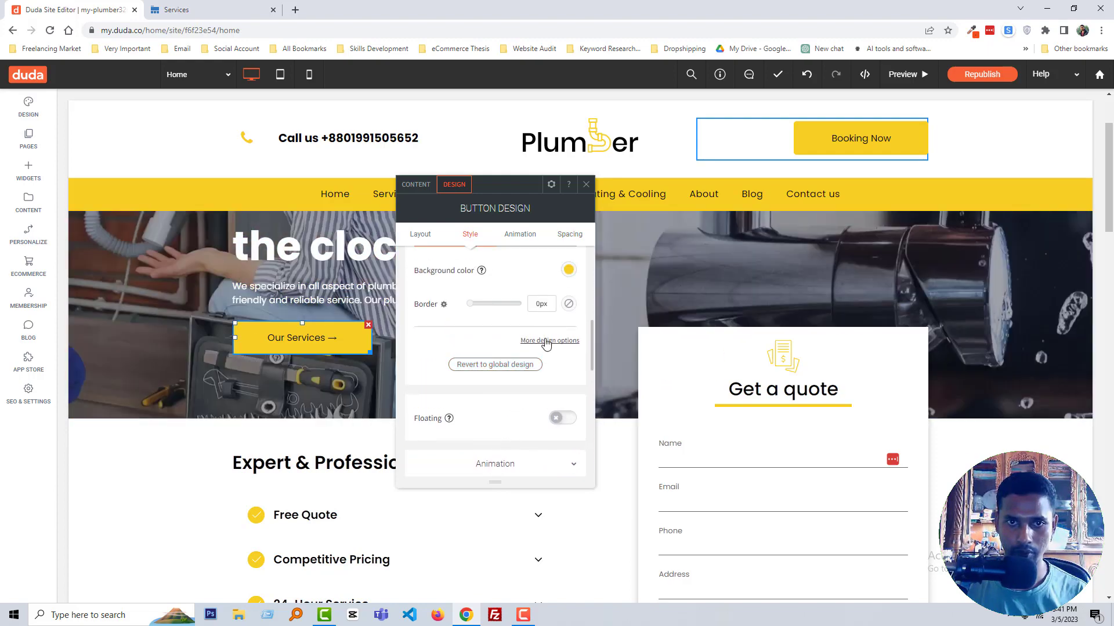
{"action": "left_click", "coordinate": [547, 341]}
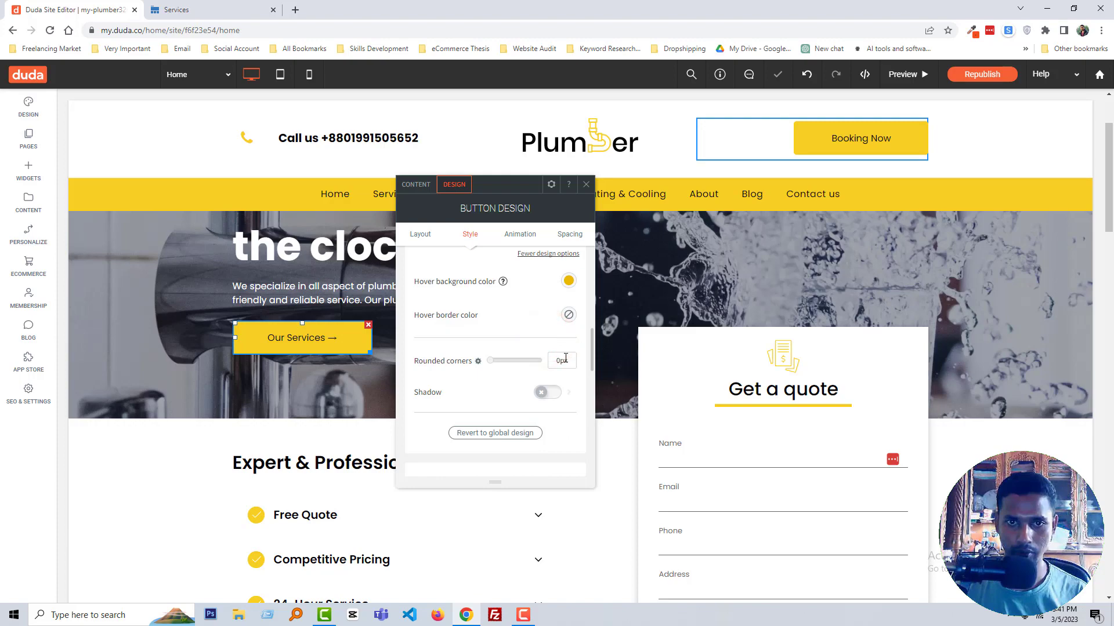
{"action": "left_click", "coordinate": [565, 359]}
{"action": "type", "text": "5"}
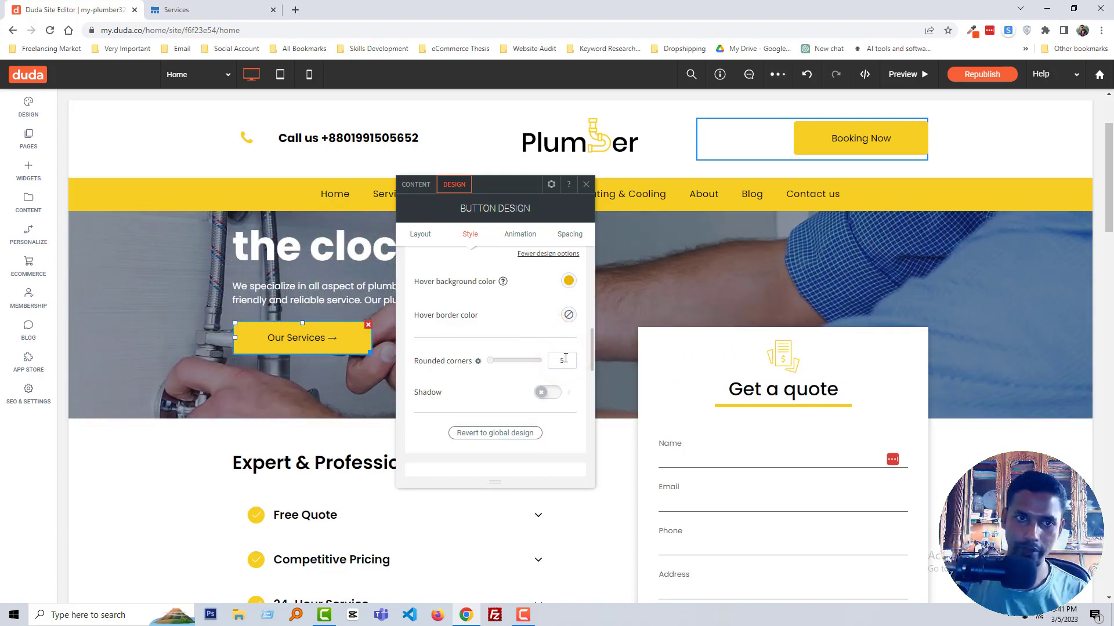
{"action": "type", "text": "1"}
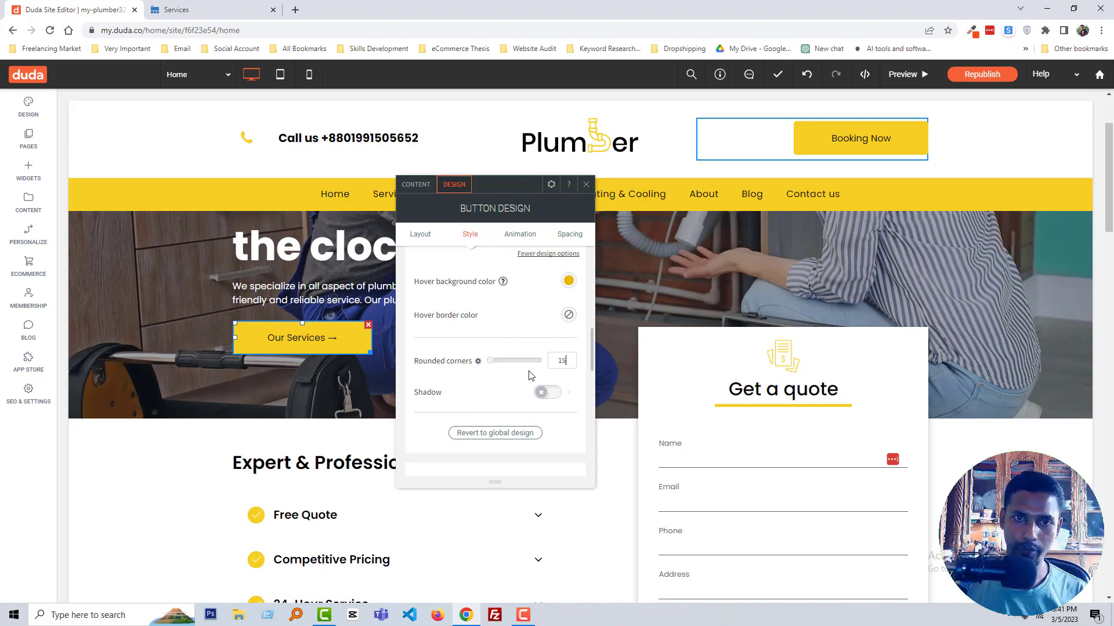
{"action": "left_click", "coordinate": [509, 374]}
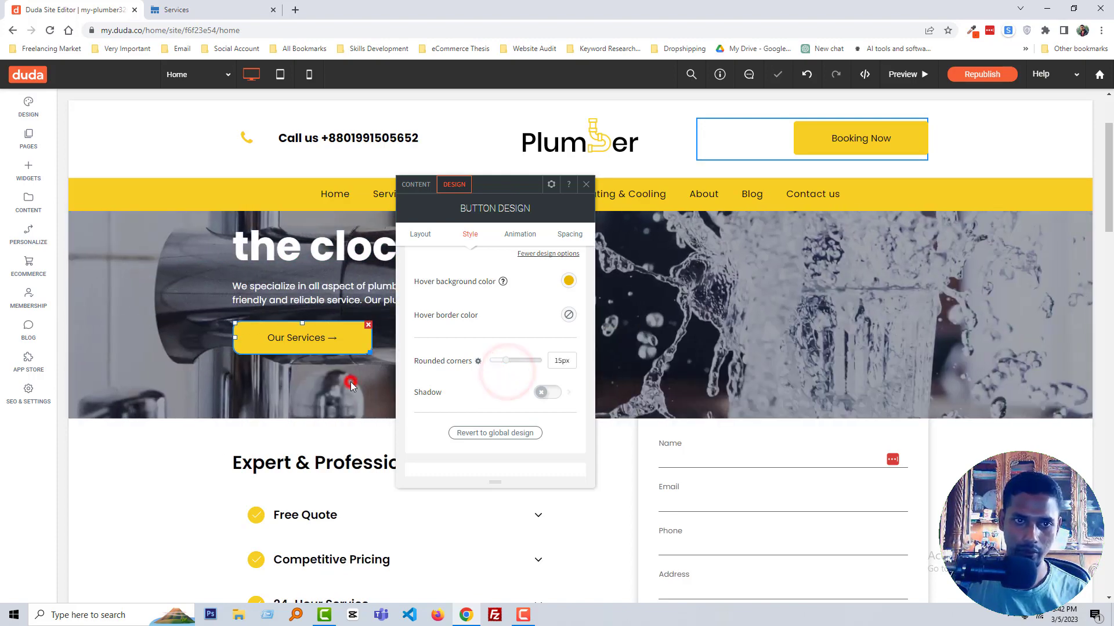
Set the rounded corners of the hero's Our Services button to 5 px and close its settings
{"action": "left_click", "coordinate": [352, 380]}
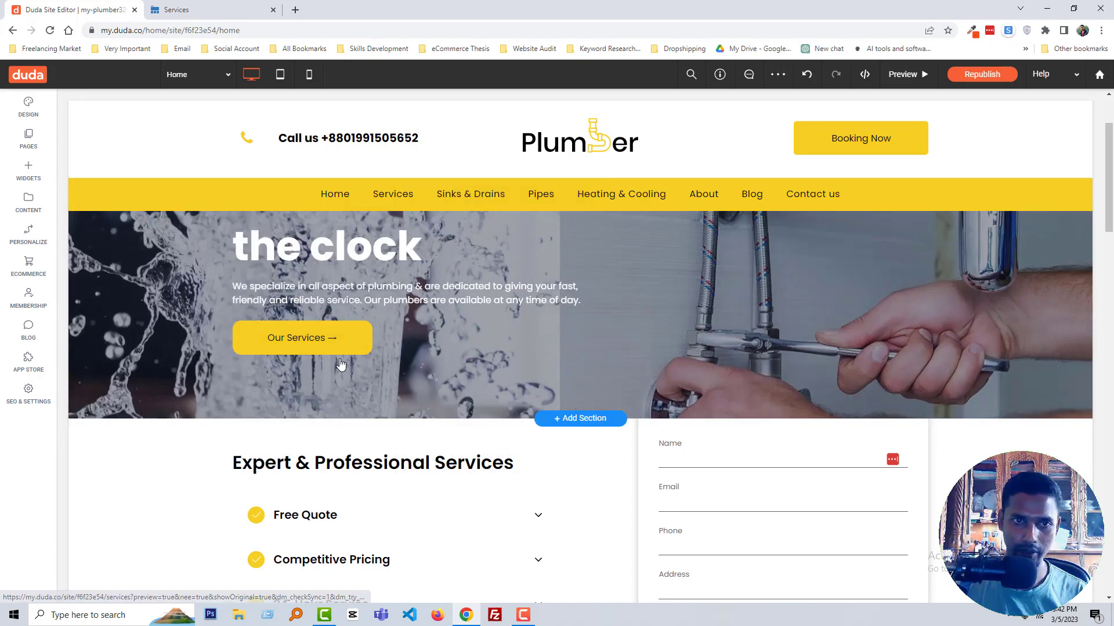
{"action": "left_click", "coordinate": [343, 343]}
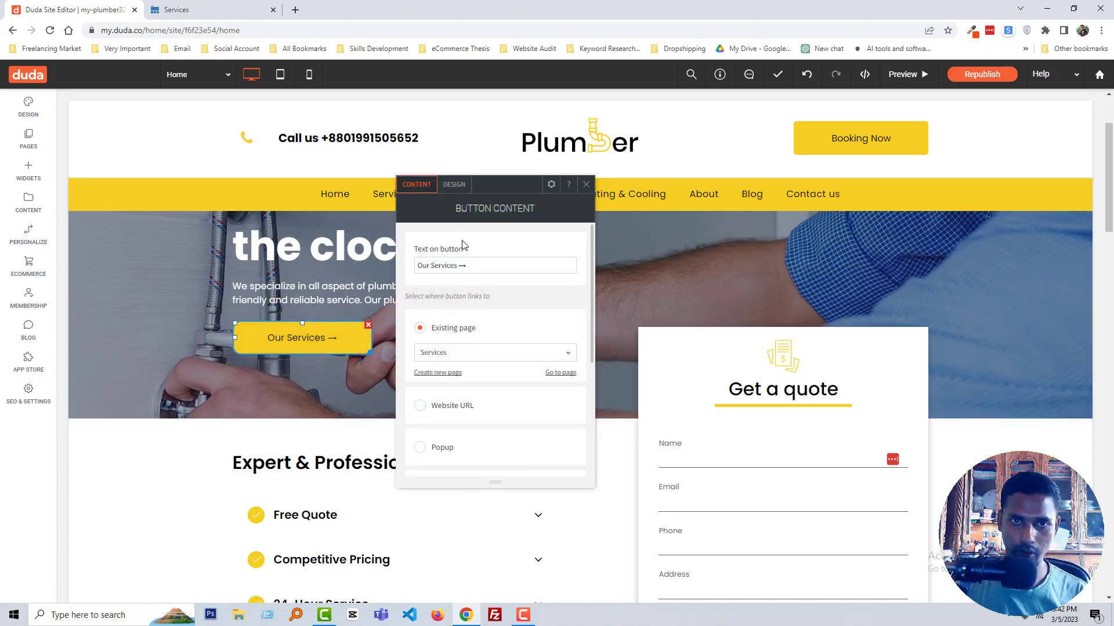
{"action": "left_click", "coordinate": [455, 185]}
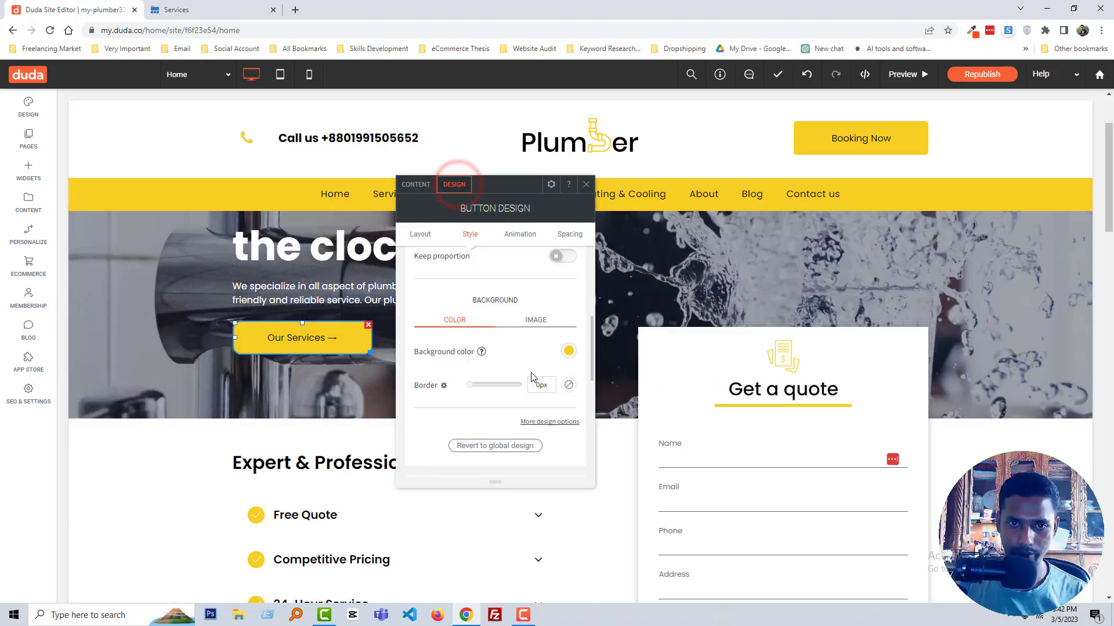
{"action": "scroll", "coordinate": [522, 348], "scroll_direction": "down", "scroll_amount": 3}
{"action": "left_click", "coordinate": [568, 234]}
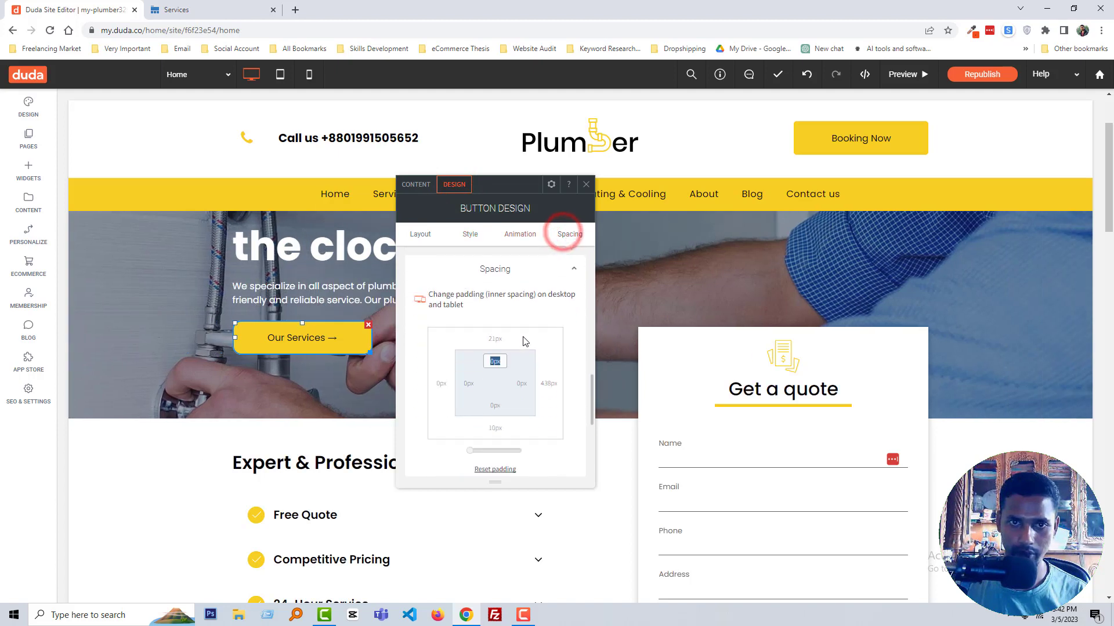
{"action": "left_click", "coordinate": [470, 234]}
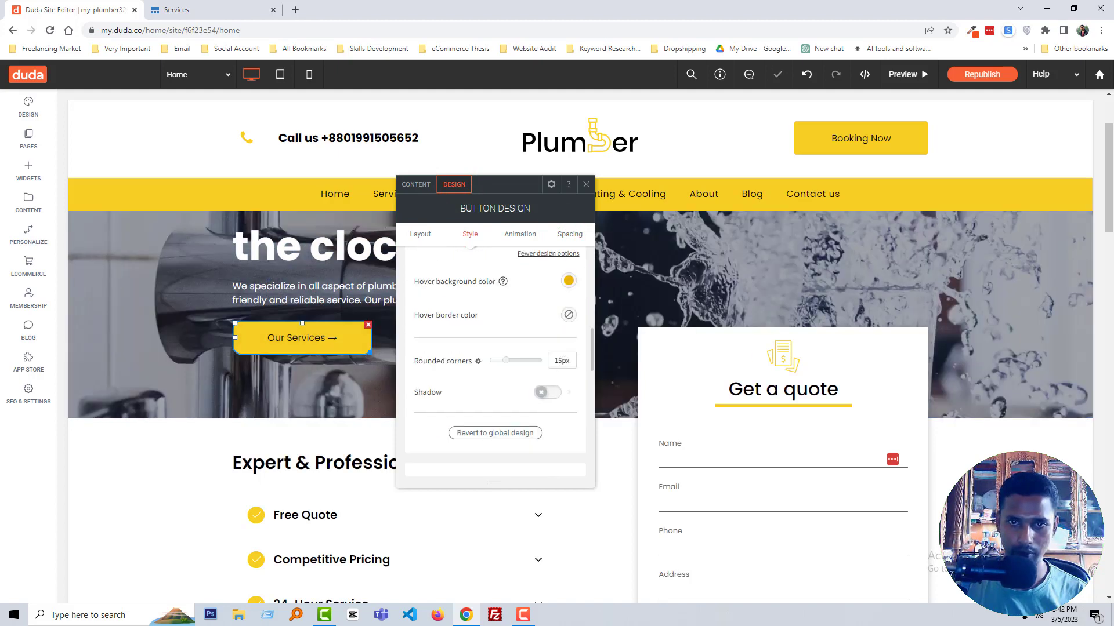
{"action": "double_click", "coordinate": [563, 360]}
{"action": "key", "text": "BackSpace"}
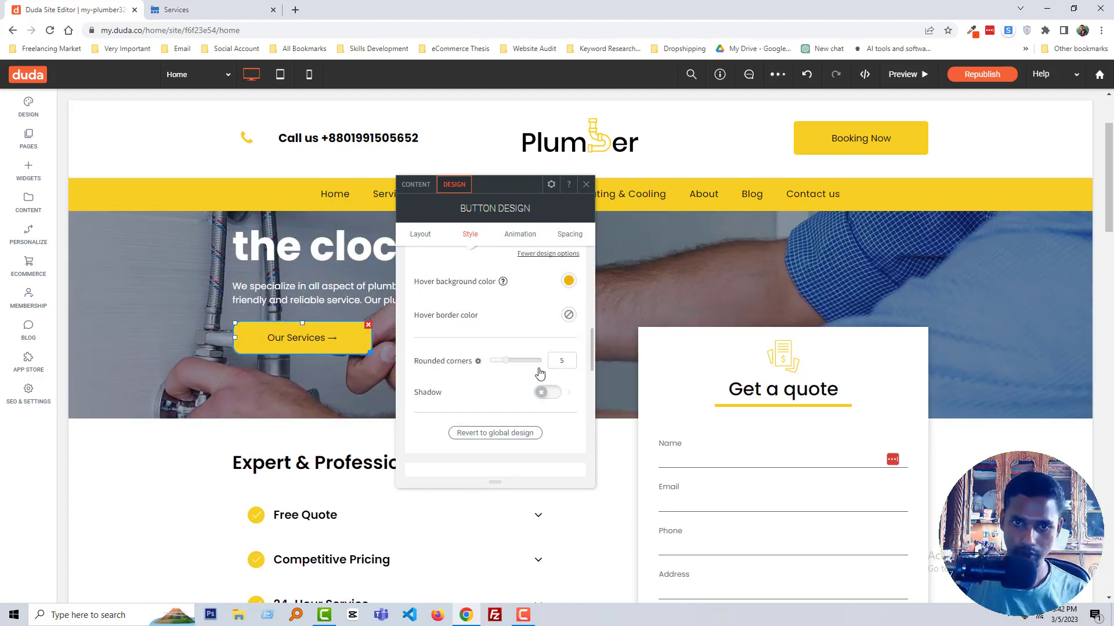
{"action": "left_click", "coordinate": [348, 399]}
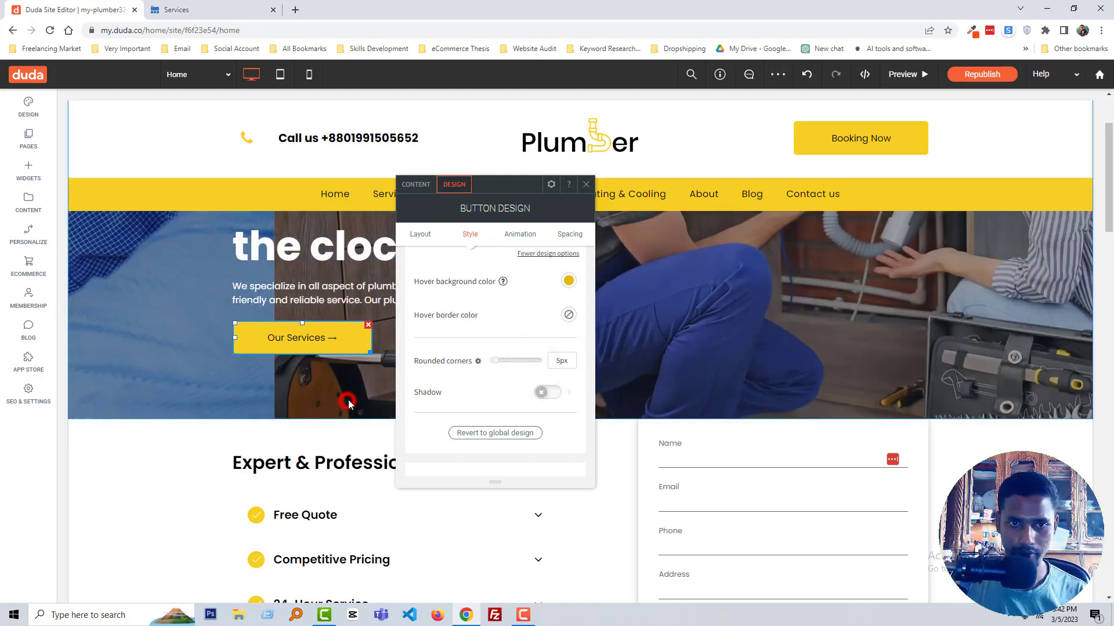
{"action": "left_click", "coordinate": [587, 185]}
Open the design settings of the click-to-call button beside the footer's Quick & Reliable heading
{"action": "scroll", "coordinate": [524, 377], "scroll_direction": "down", "scroll_amount": 6}
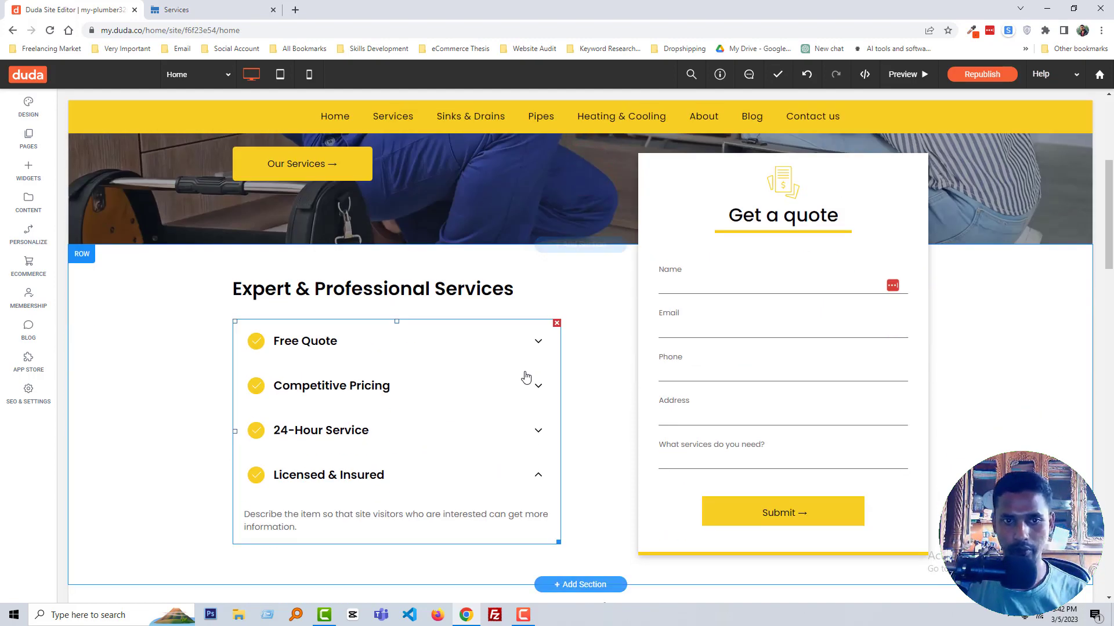
{"action": "scroll", "coordinate": [573, 380], "scroll_direction": "down", "scroll_amount": 20}
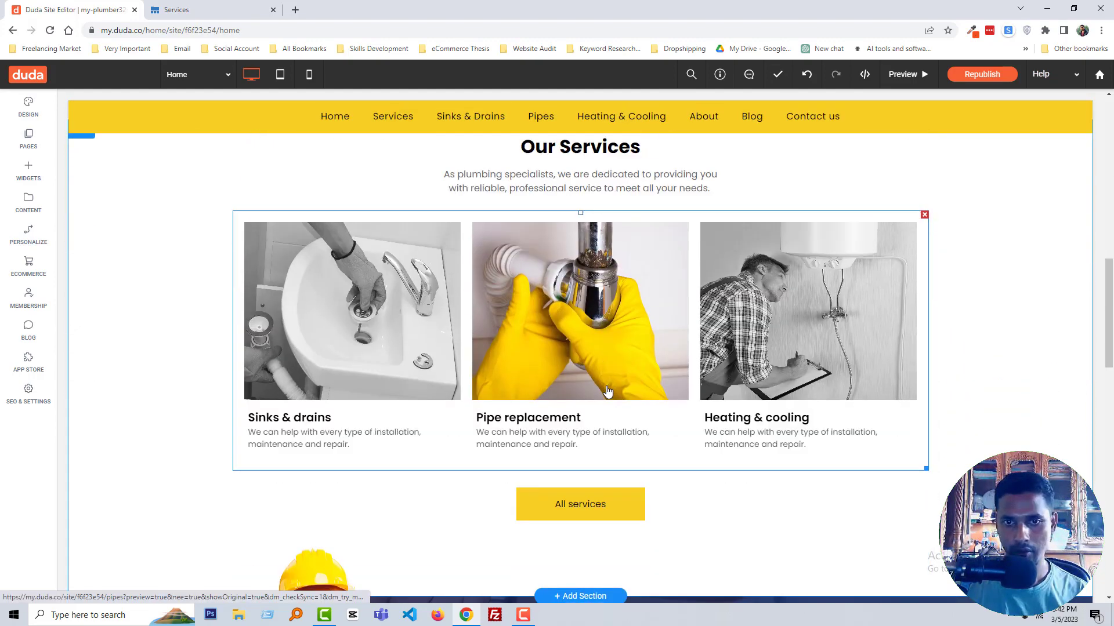
{"action": "scroll", "coordinate": [548, 393], "scroll_direction": "down", "scroll_amount": 6}
{"action": "scroll", "coordinate": [638, 348], "scroll_direction": "up", "scroll_amount": 1}
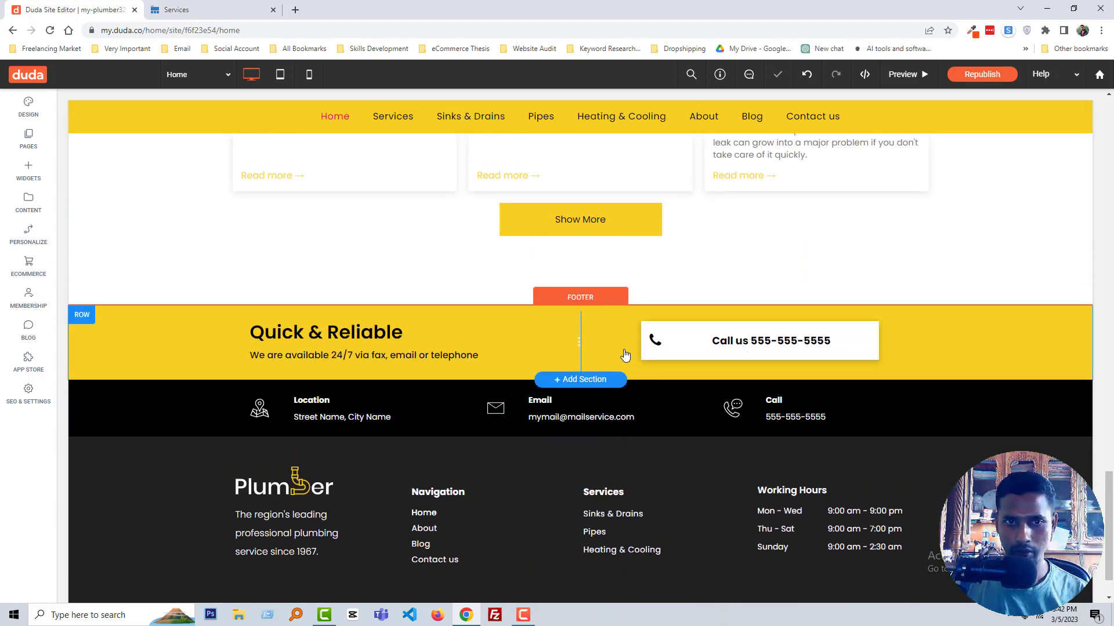
{"action": "left_click", "coordinate": [679, 348]}
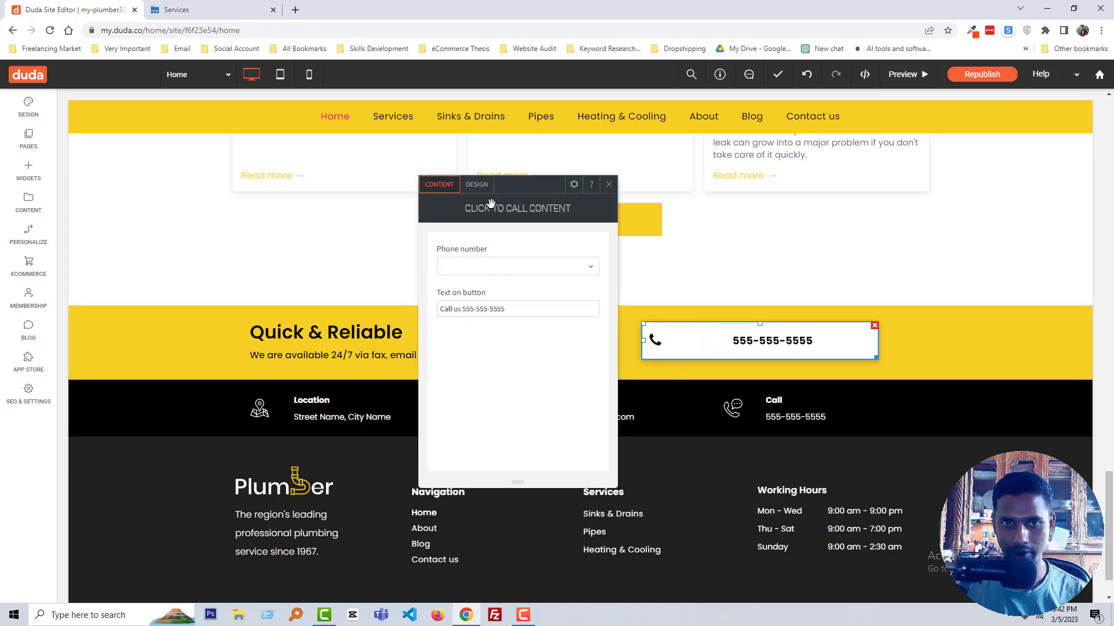
{"action": "left_click", "coordinate": [478, 186]}
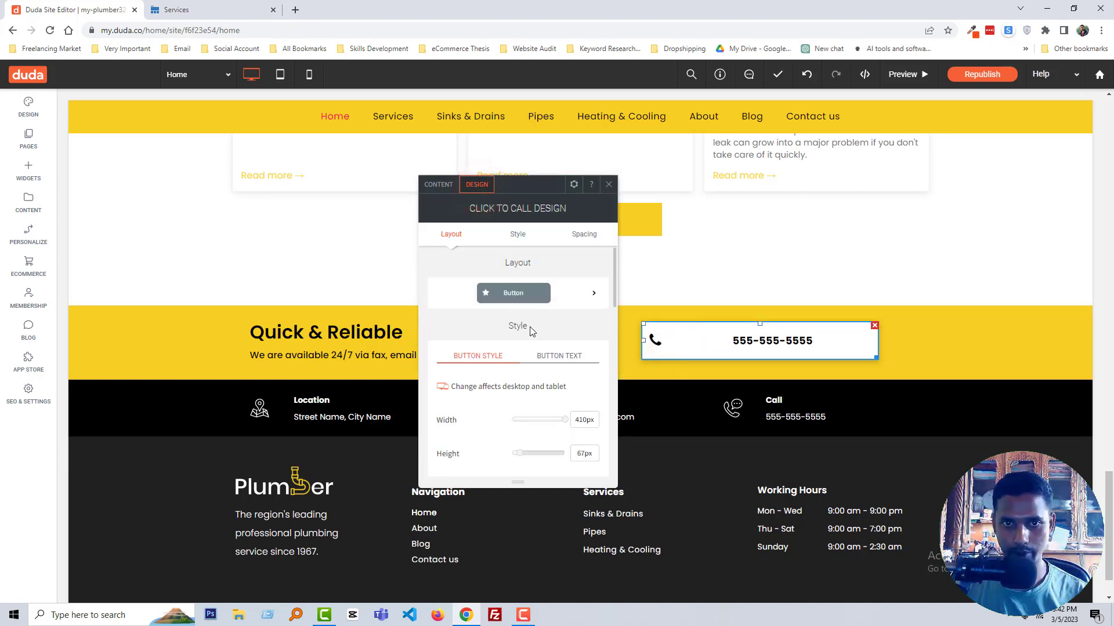
Try to reduce the width of the footer's click-to-call button
{"action": "scroll", "coordinate": [526, 419], "scroll_direction": "down", "scroll_amount": 2}
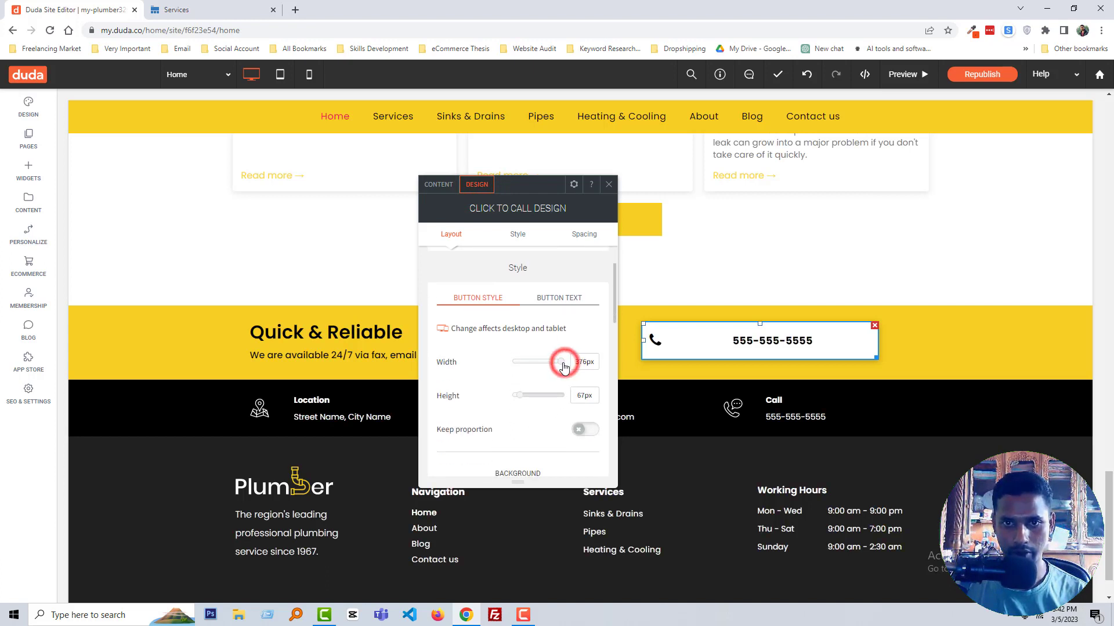
{"action": "left_click_drag", "start_coordinate": [564, 366], "coordinate": [544, 366]}
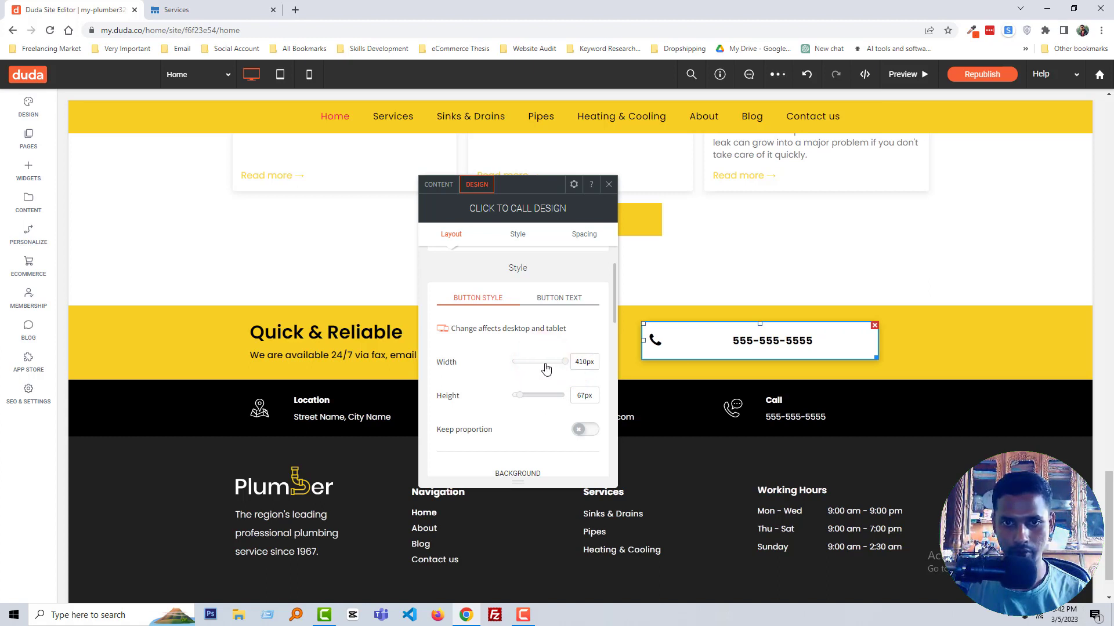
{"action": "left_click_drag", "start_coordinate": [545, 366], "coordinate": [608, 339]}
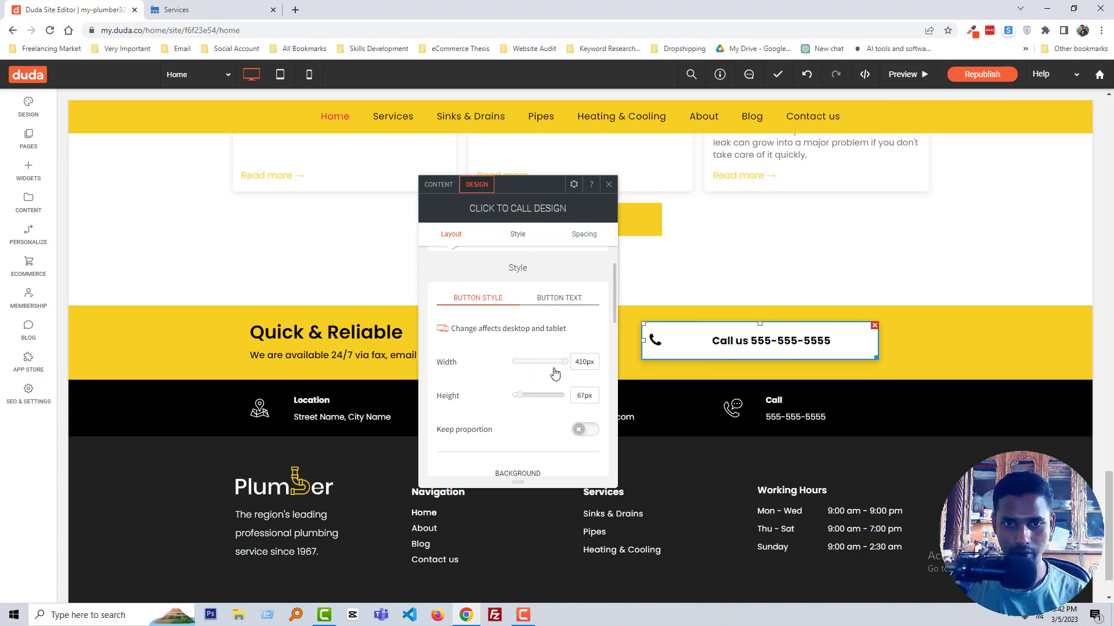
Look through the footer call button's layout choices, style and spacing options, and phone number content settings
{"action": "scroll", "coordinate": [555, 375], "scroll_direction": "up", "scroll_amount": 1}
{"action": "left_click", "coordinate": [558, 295]}
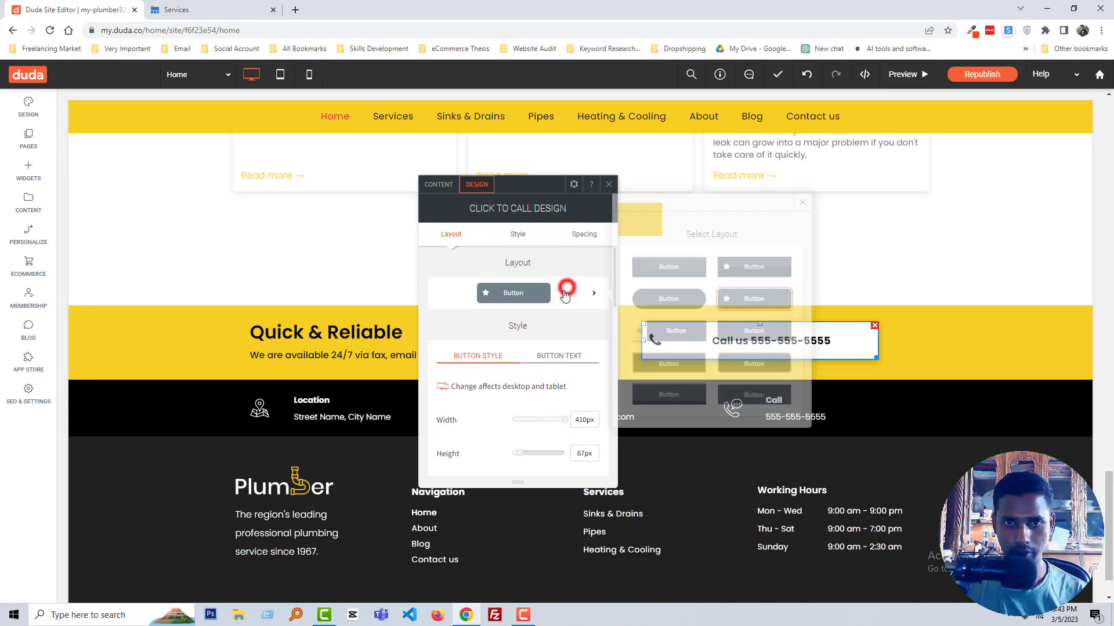
{"action": "left_click", "coordinate": [523, 237]}
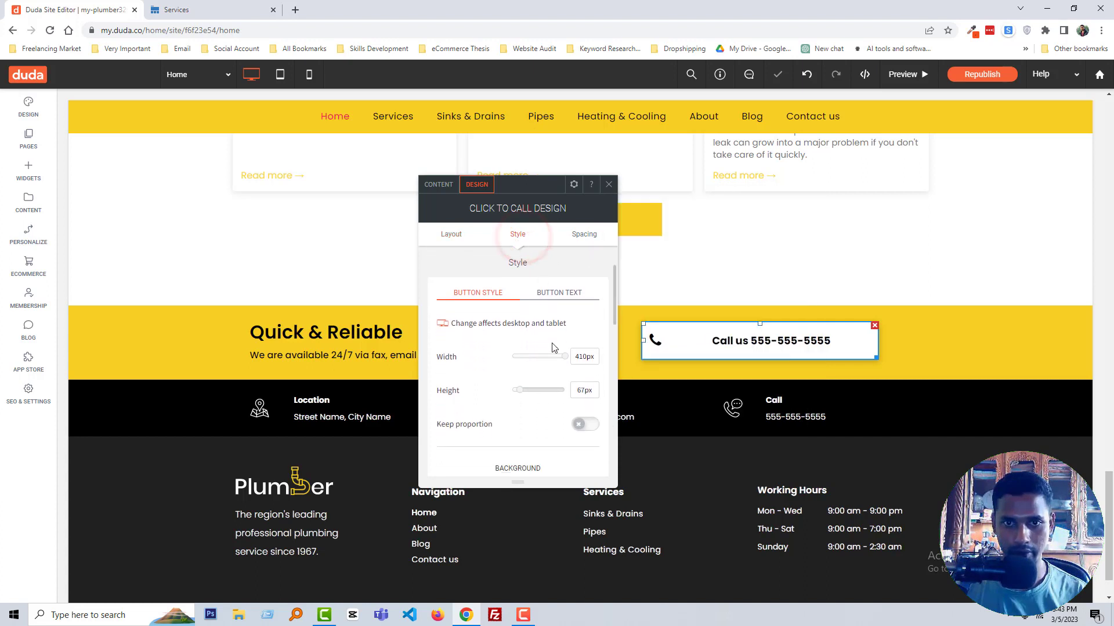
{"action": "left_click", "coordinate": [588, 235]}
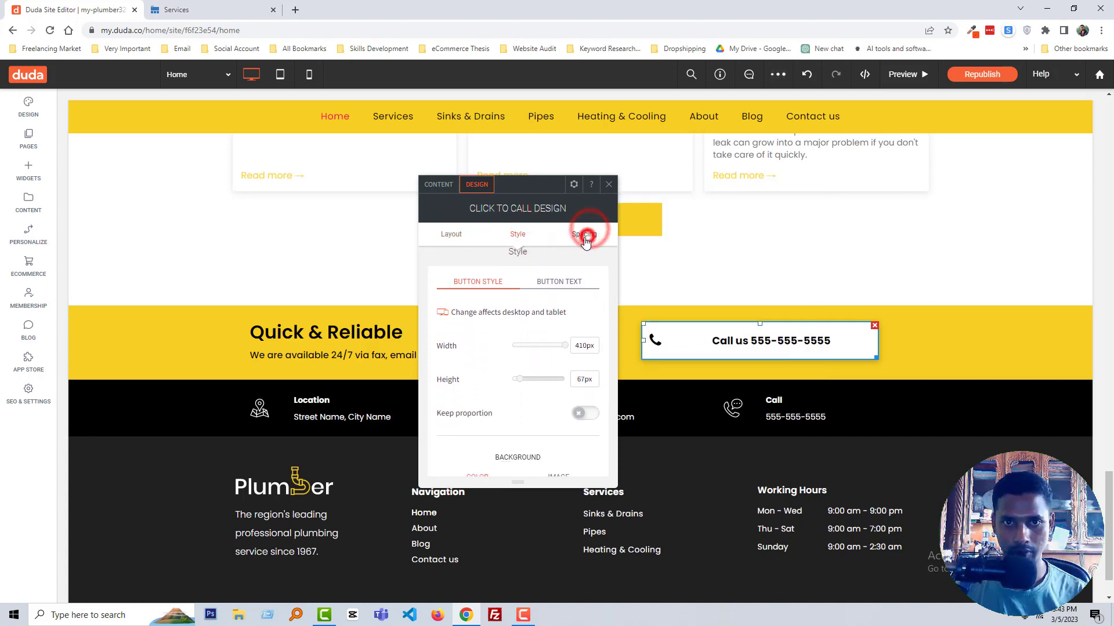
{"action": "scroll", "coordinate": [535, 370], "scroll_direction": "up", "scroll_amount": 10}
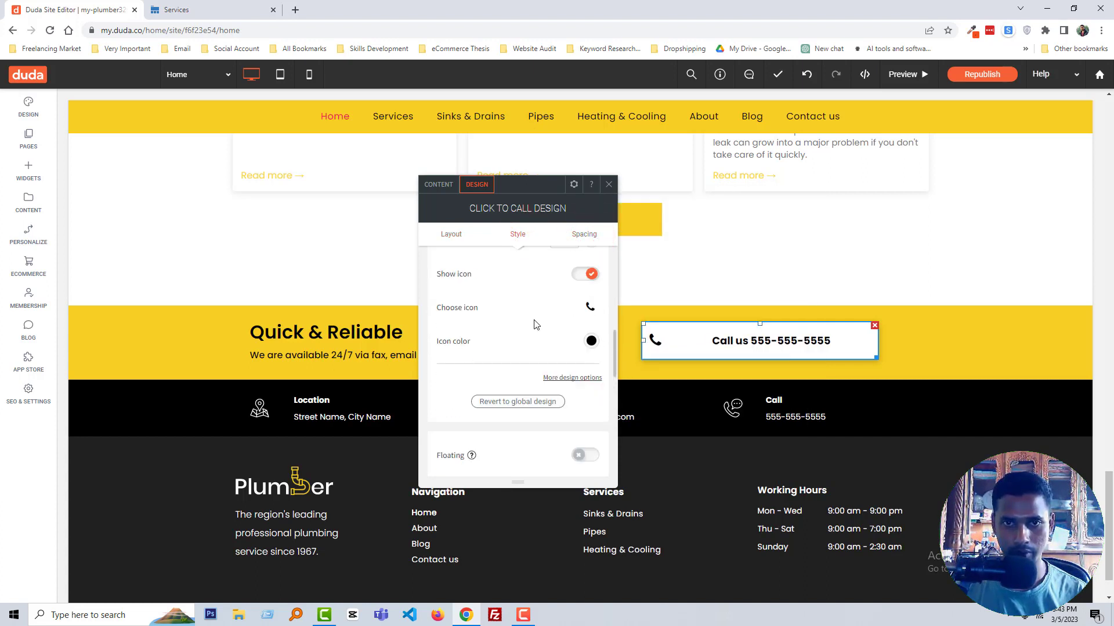
{"action": "left_click", "coordinate": [440, 186]}
{"action": "left_click", "coordinate": [567, 260]}
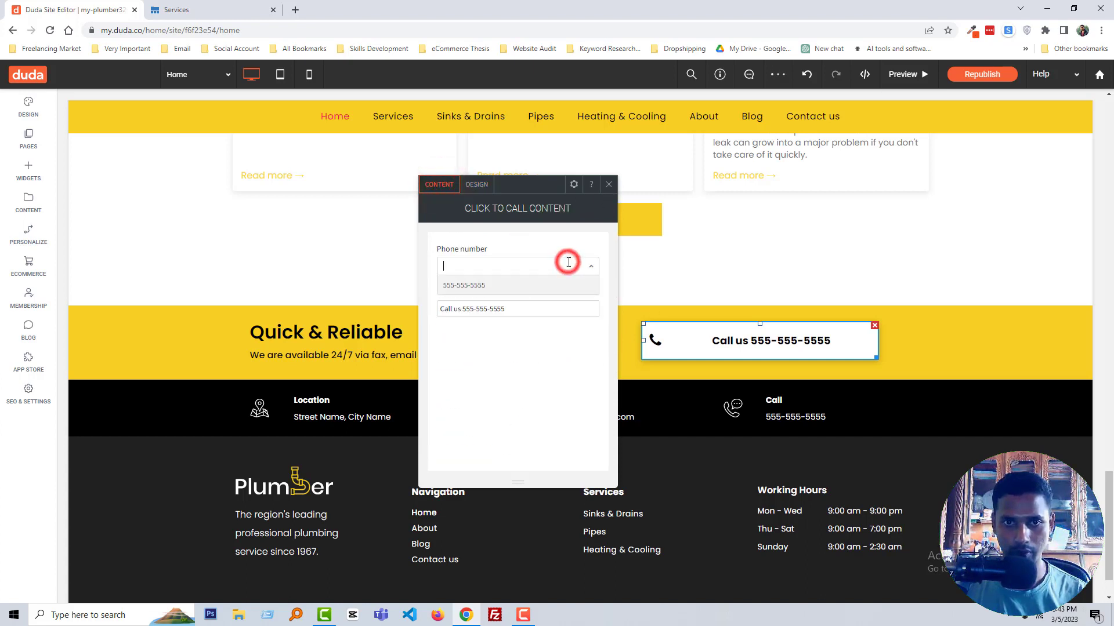
Set the font size of the footer call button's text to 24 and close its settings
{"action": "left_click", "coordinate": [548, 355]}
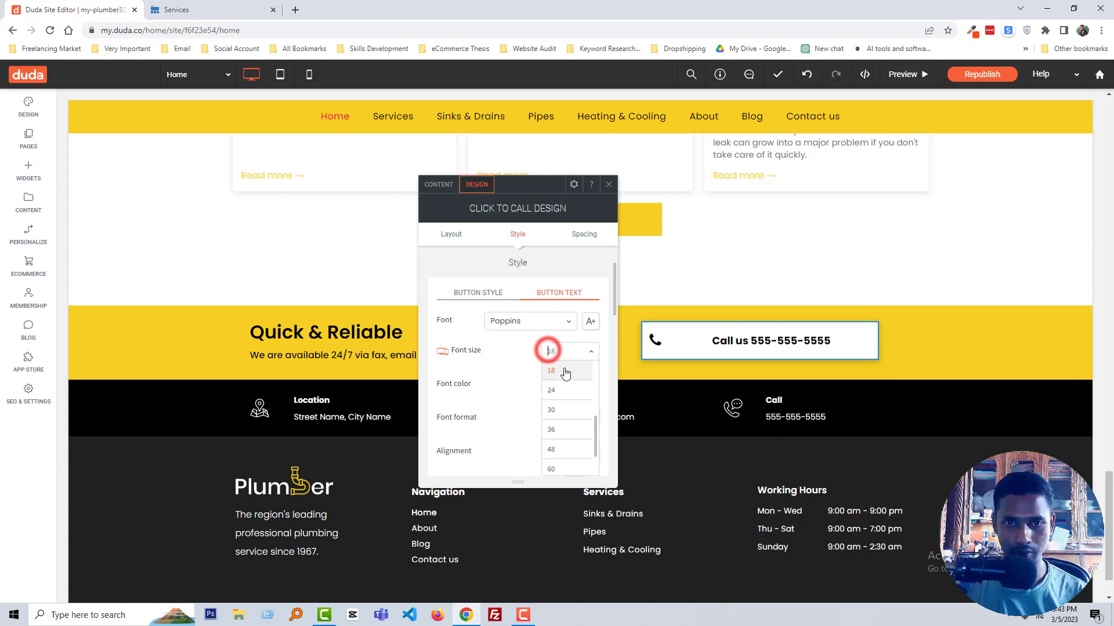
{"action": "left_click", "coordinate": [569, 411]}
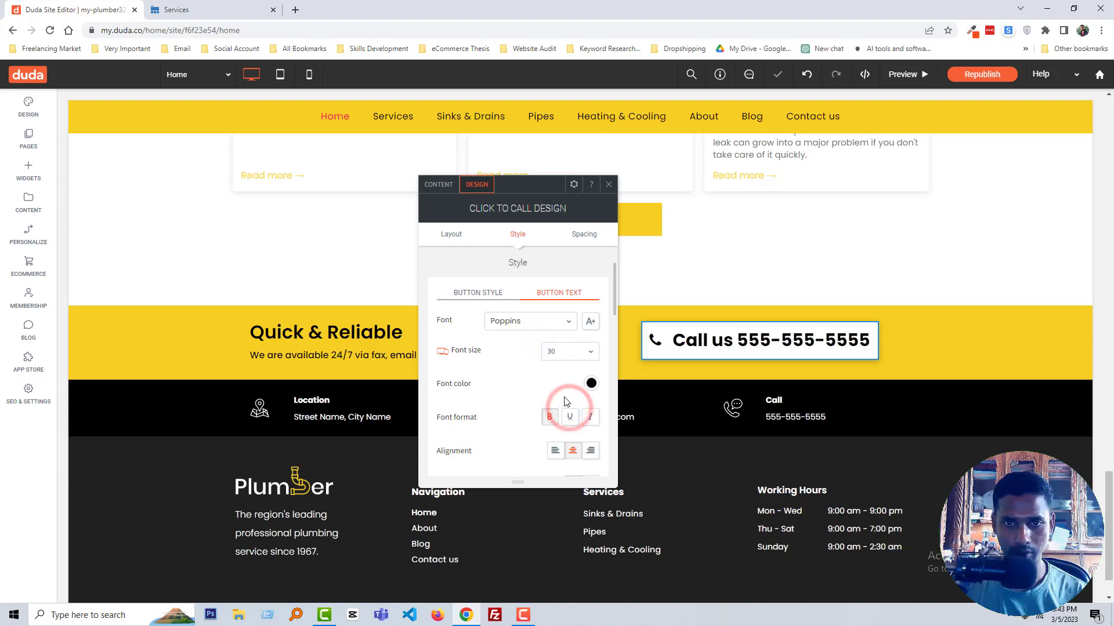
{"action": "left_click", "coordinate": [558, 355]}
{"action": "left_click", "coordinate": [559, 351]}
{"action": "scroll", "coordinate": [533, 399], "scroll_direction": "down", "scroll_amount": 3}
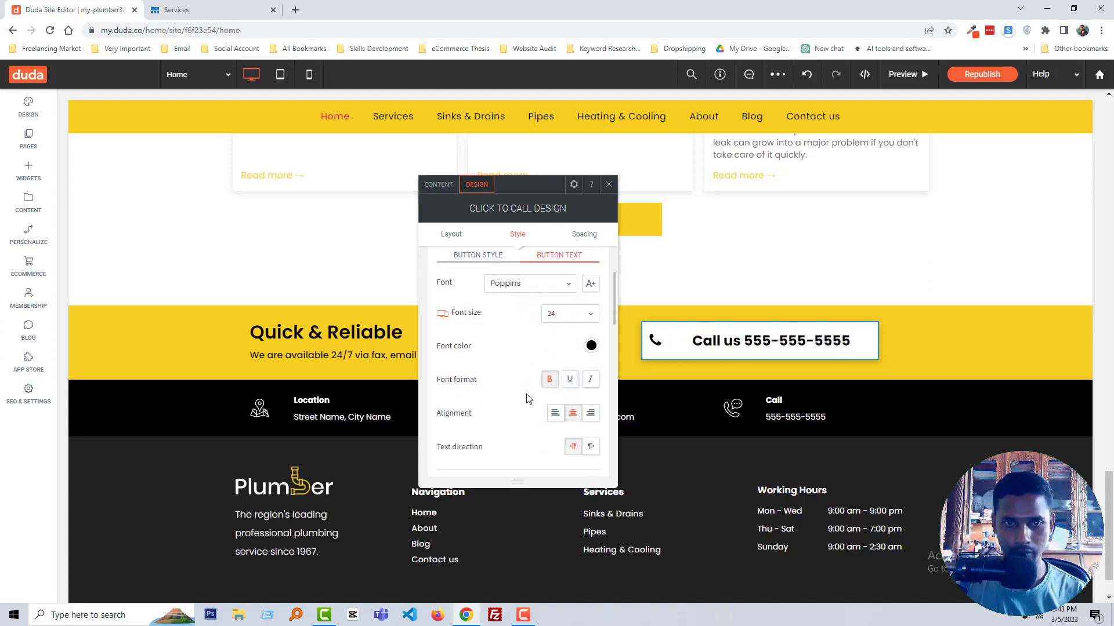
{"action": "scroll", "coordinate": [541, 399], "scroll_direction": "down", "scroll_amount": 1}
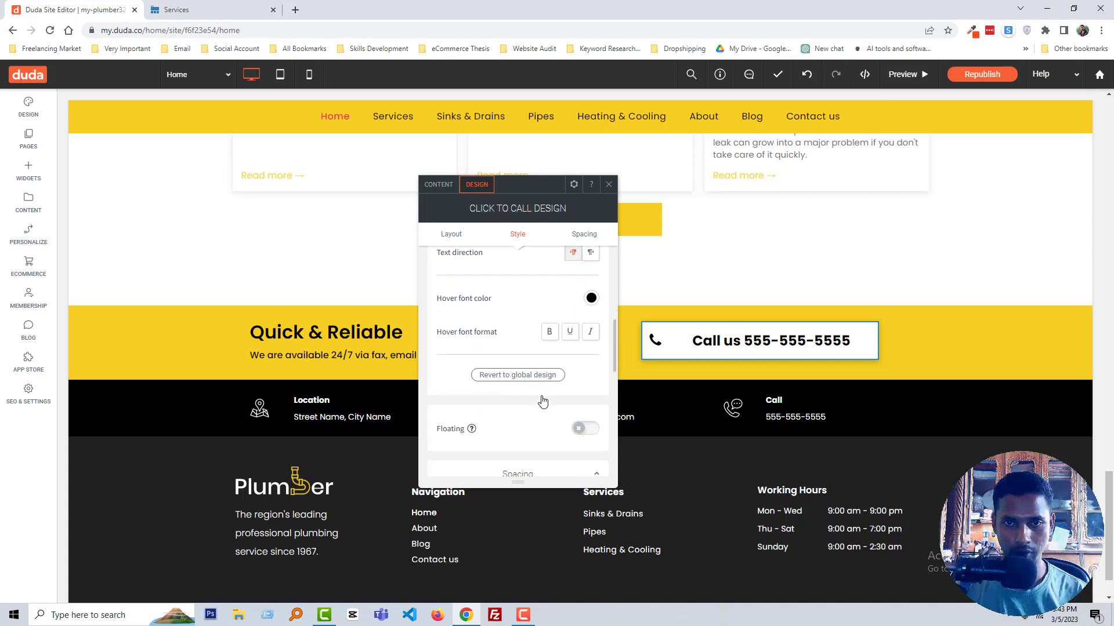
{"action": "left_click", "coordinate": [392, 275]}
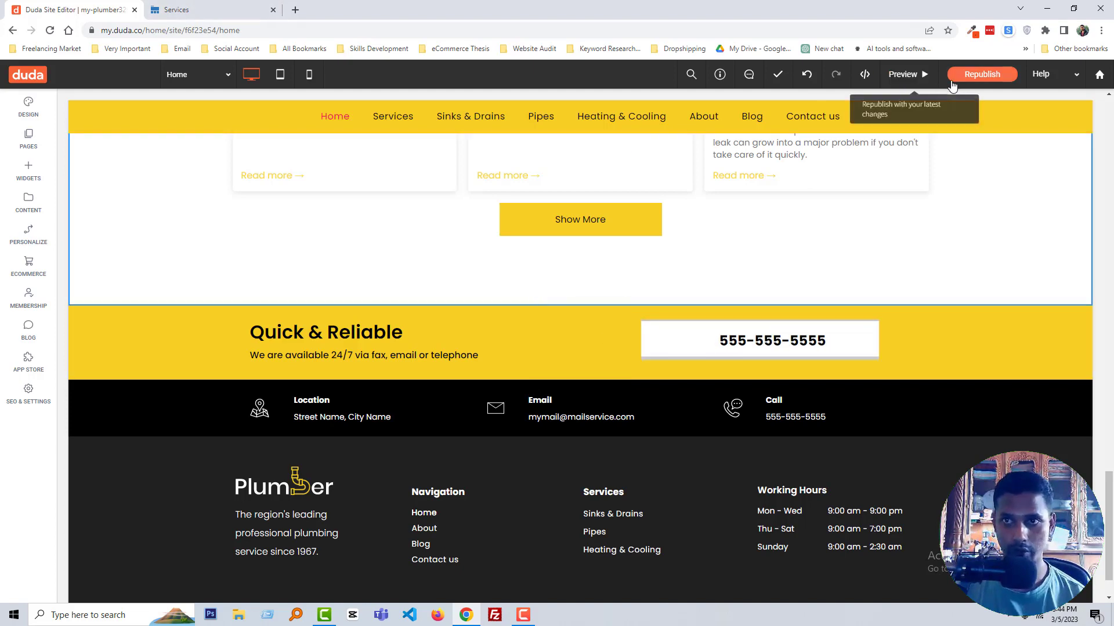
Republish the site, switch to the published Services page, and reload it
{"action": "left_click", "coordinate": [974, 77]}
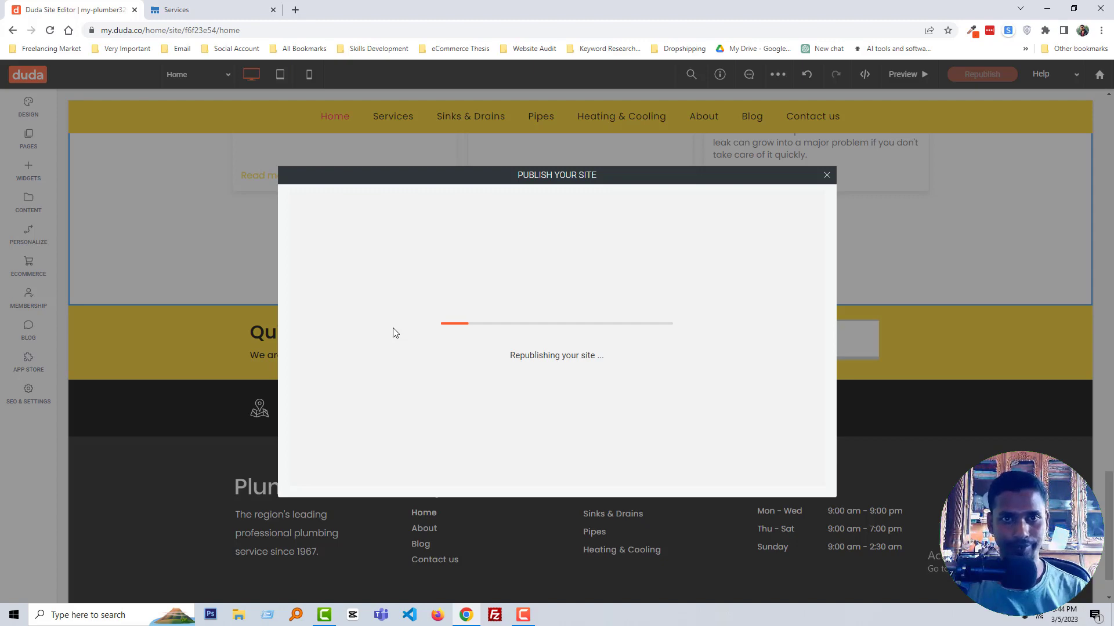
{"action": "key", "text": "ctrl+Tab"}
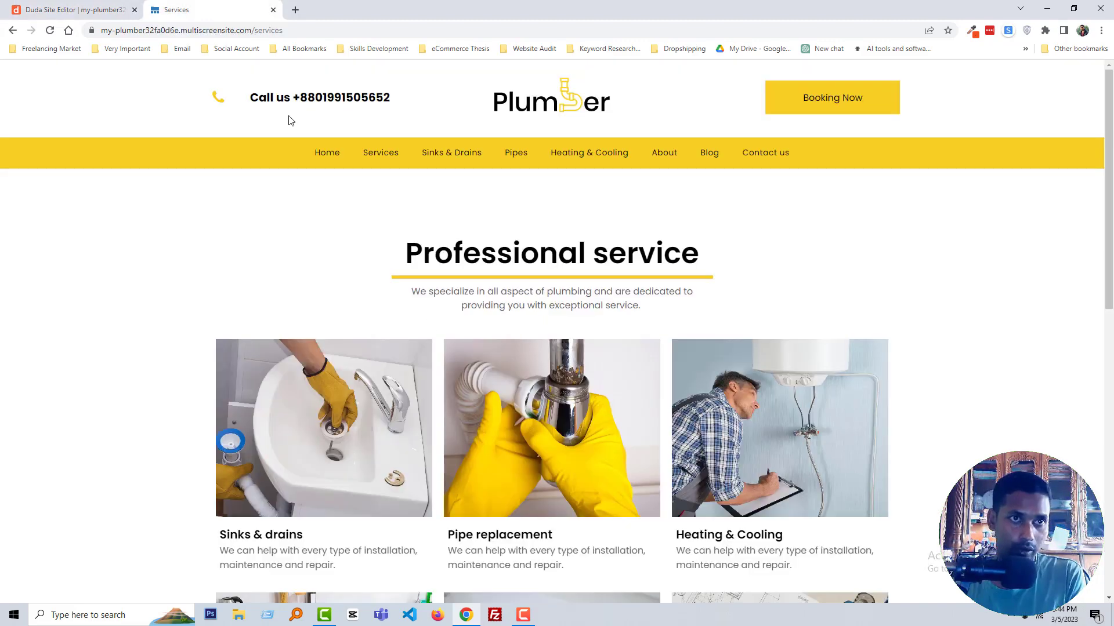
{"action": "key", "text": "F5"}
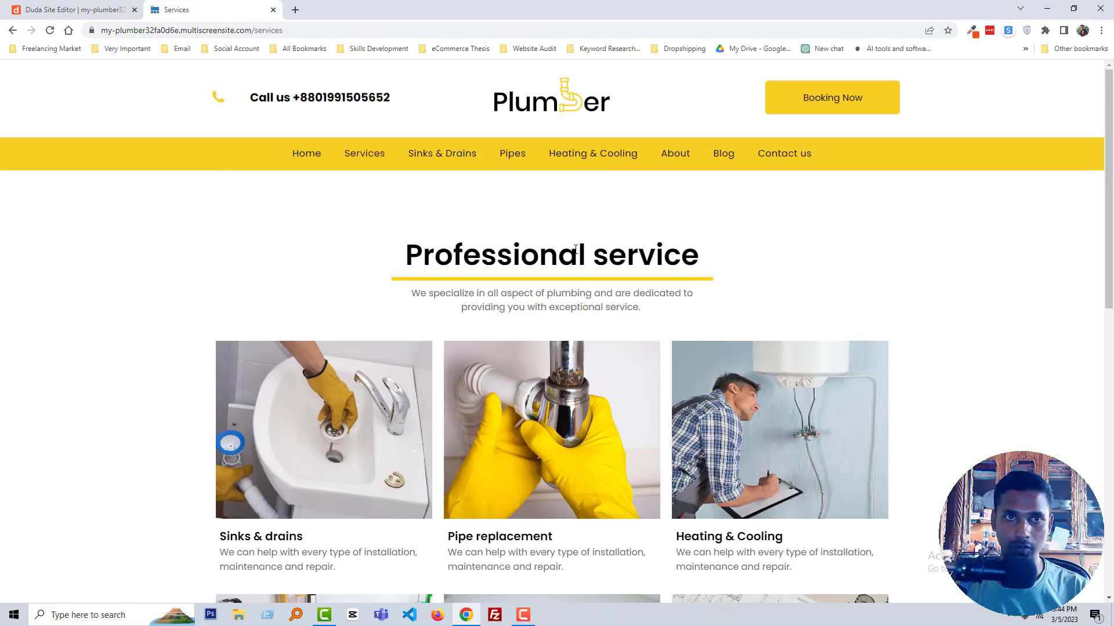
Look over the published Services page from its header down to the footer's call button
{"action": "scroll", "coordinate": [575, 249], "scroll_direction": "down", "scroll_amount": 10}
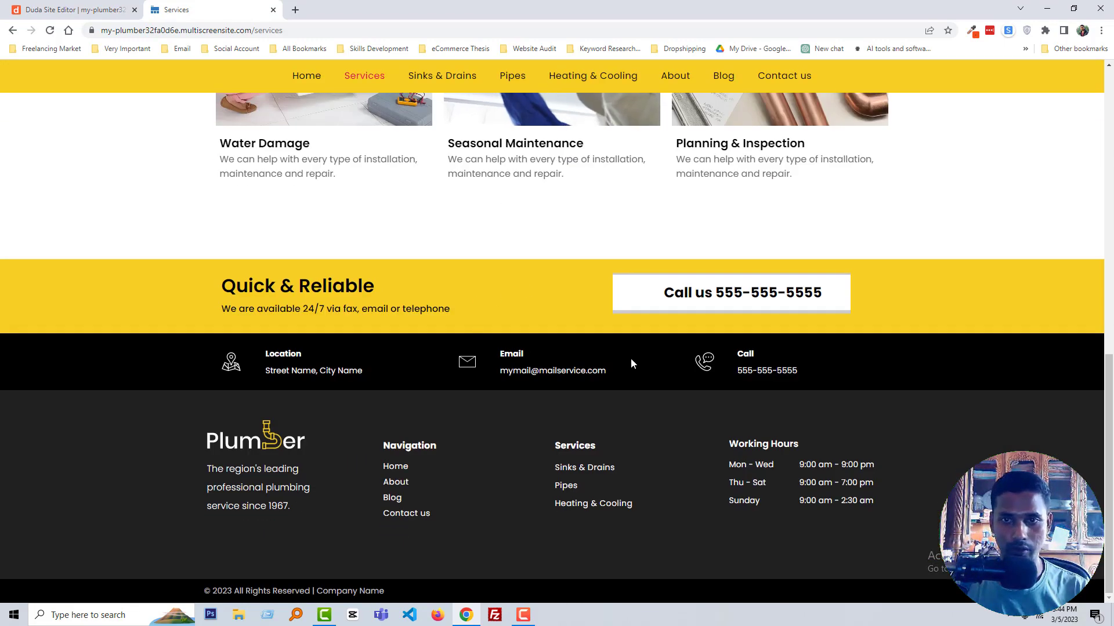
{"action": "scroll", "coordinate": [631, 359], "scroll_direction": "up", "scroll_amount": 1}
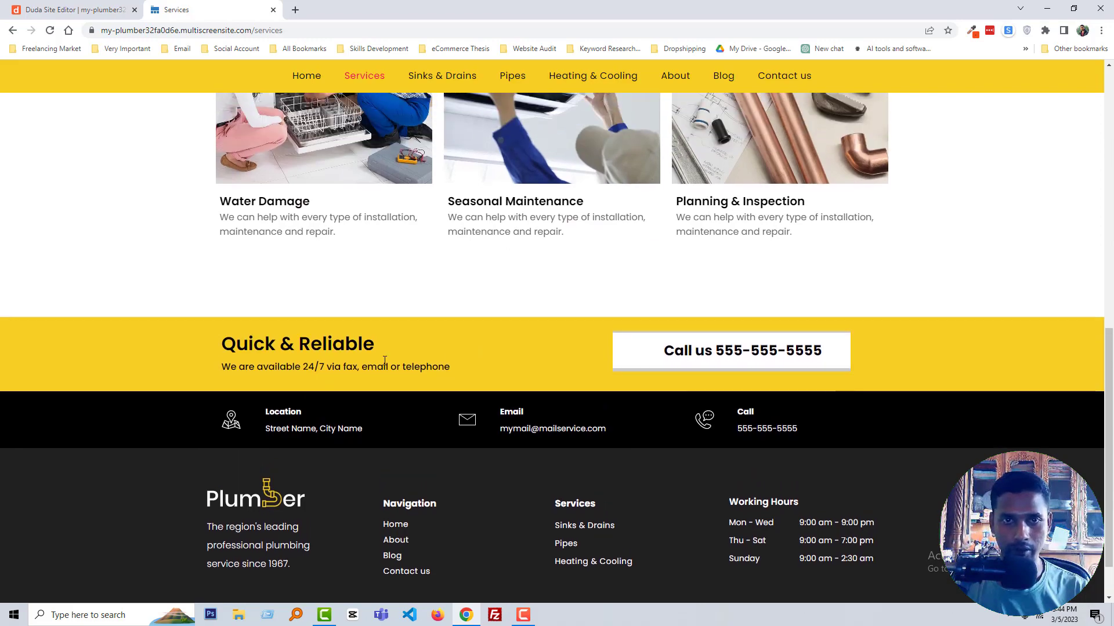
{"action": "scroll", "coordinate": [384, 360], "scroll_direction": "up", "scroll_amount": 10}
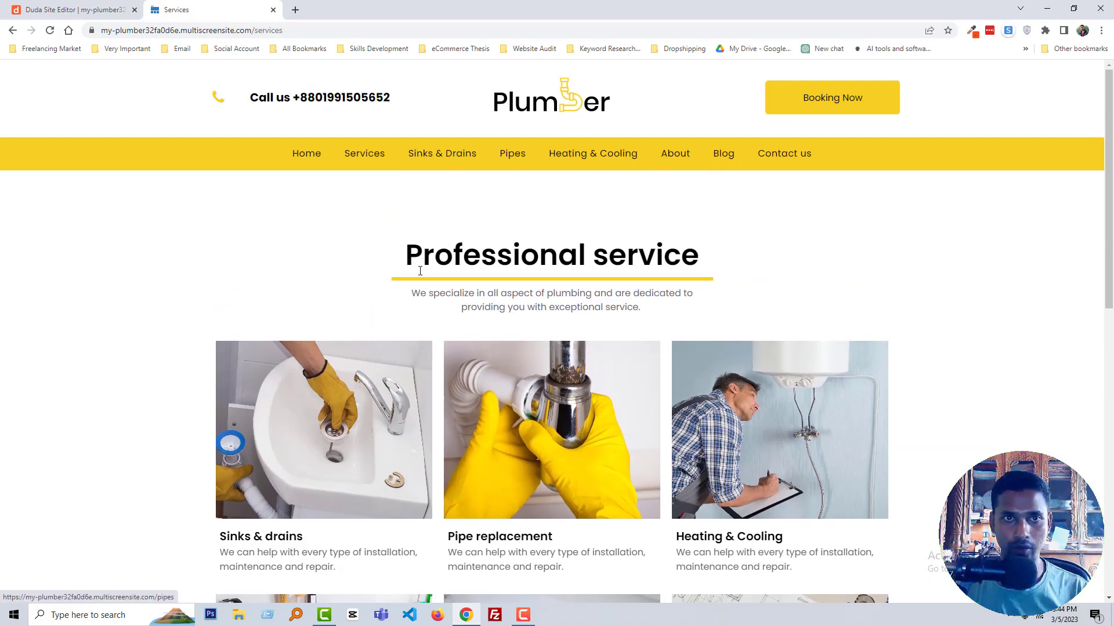
Open the published Home page and review its hero, quote form, services gallery, testimonial, blog and footer sections
{"action": "left_click", "coordinate": [318, 161]}
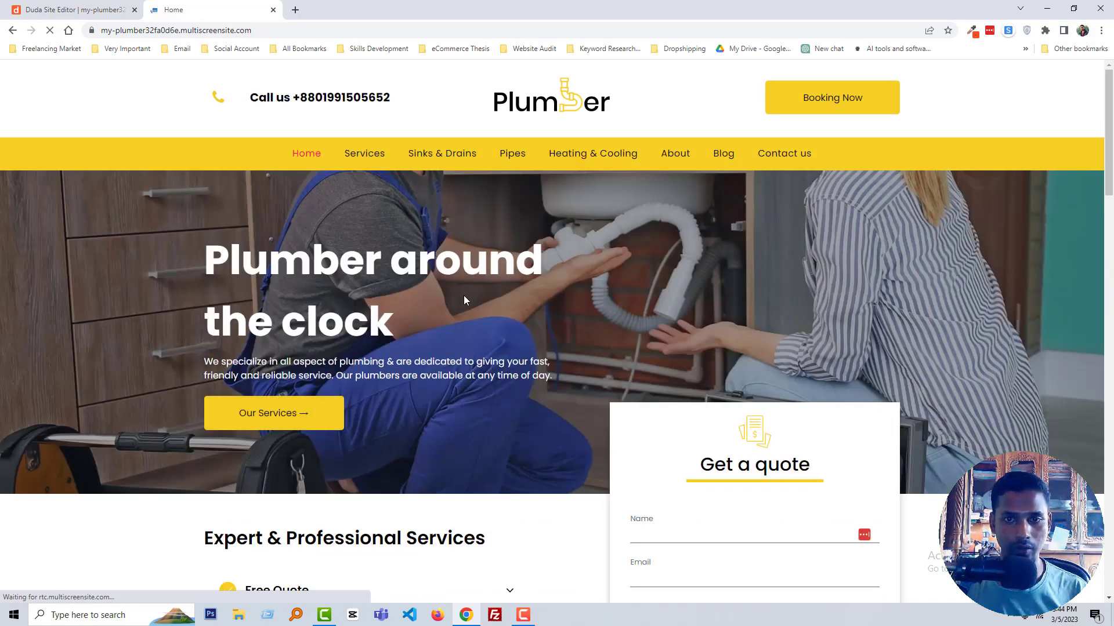
{"action": "scroll", "coordinate": [467, 295], "scroll_direction": "down", "scroll_amount": 4}
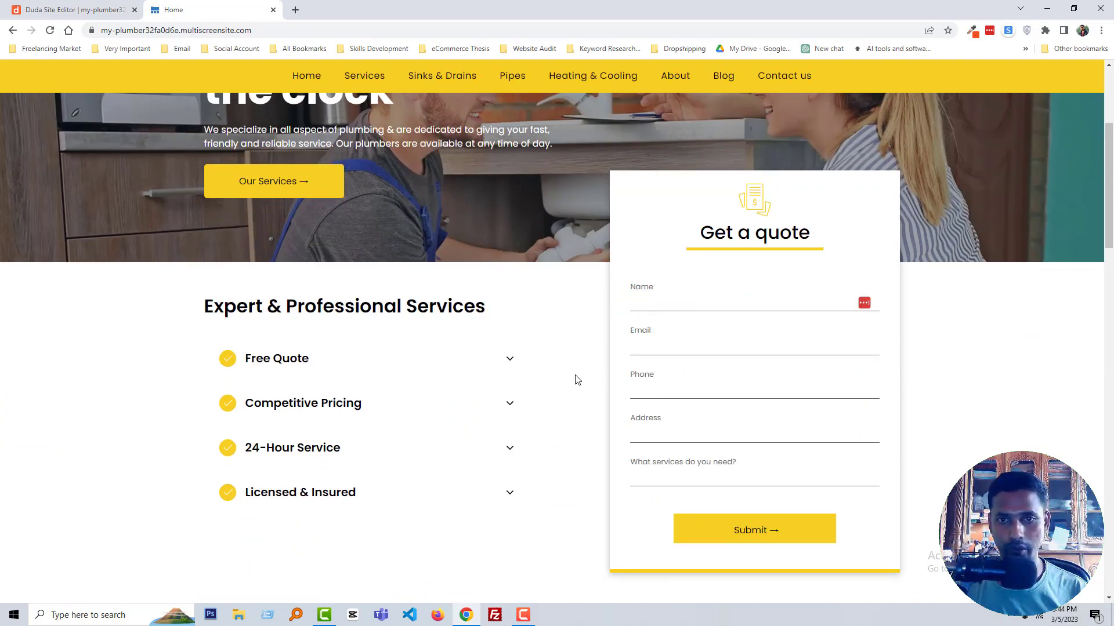
{"action": "scroll", "coordinate": [557, 416], "scroll_direction": "down", "scroll_amount": 6}
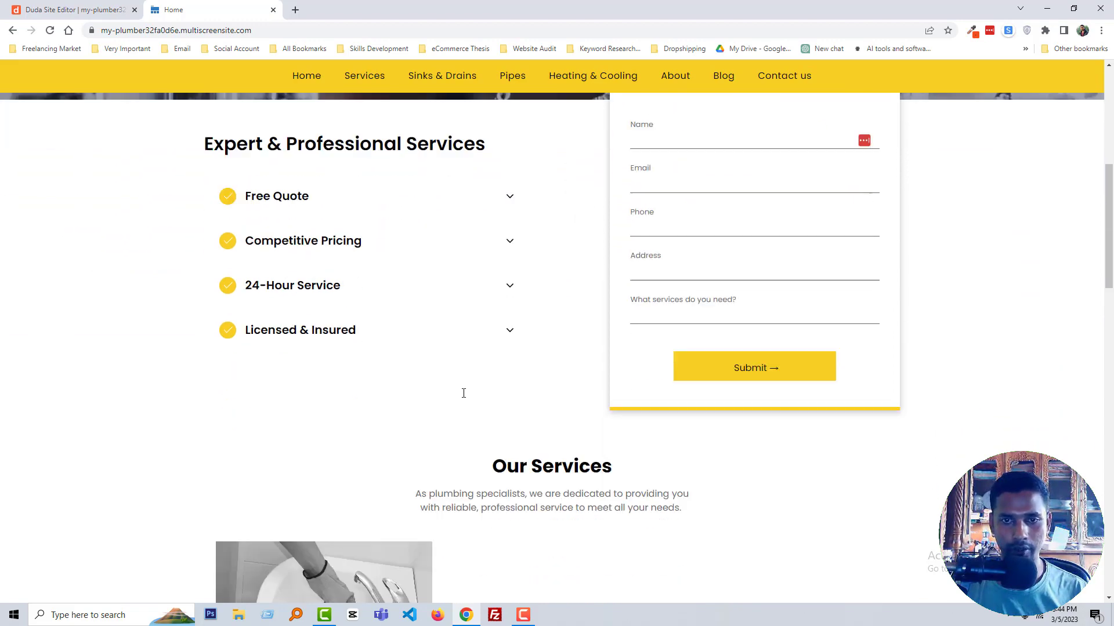
{"action": "scroll", "coordinate": [466, 396], "scroll_direction": "down", "scroll_amount": 1}
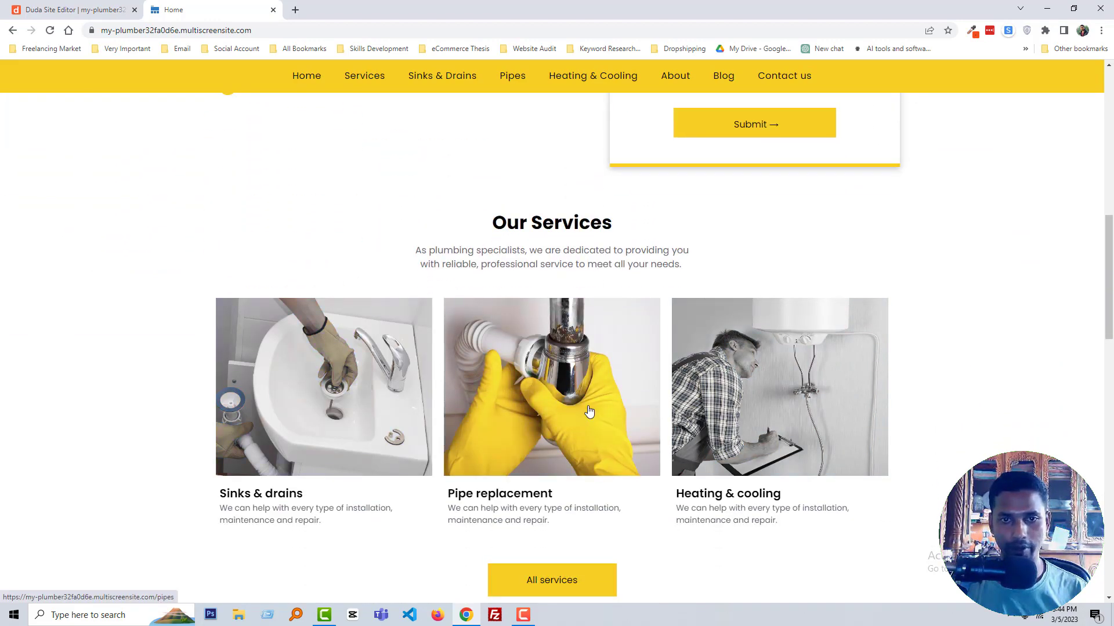
{"action": "scroll", "coordinate": [536, 409], "scroll_direction": "down", "scroll_amount": 11}
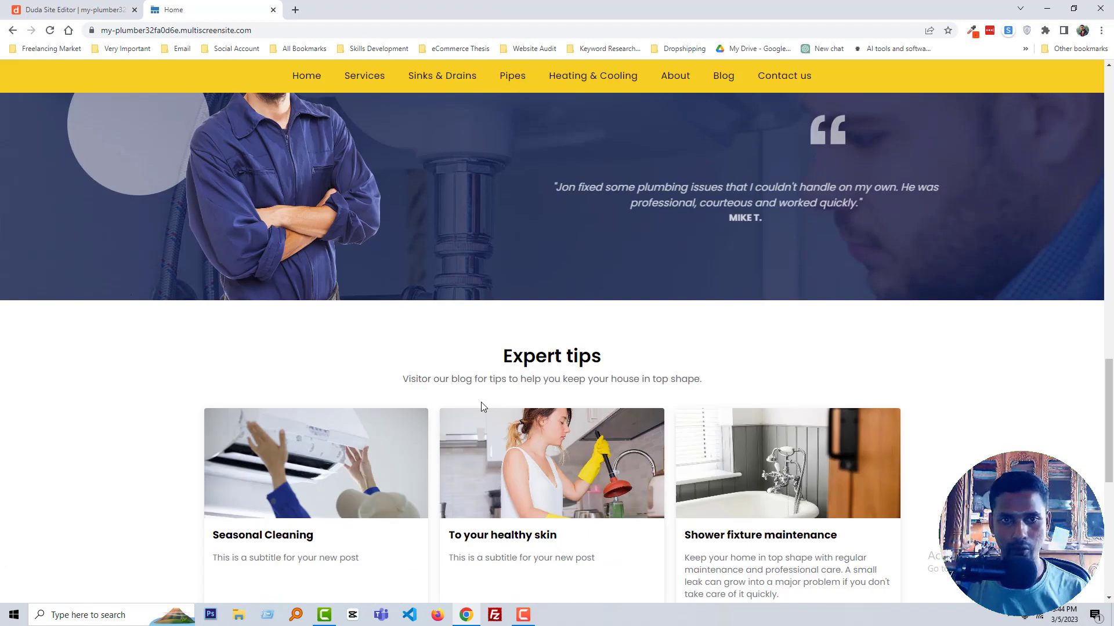
{"action": "scroll", "coordinate": [481, 406], "scroll_direction": "down", "scroll_amount": 8}
{"action": "scroll", "coordinate": [493, 383], "scroll_direction": "up", "scroll_amount": 18}
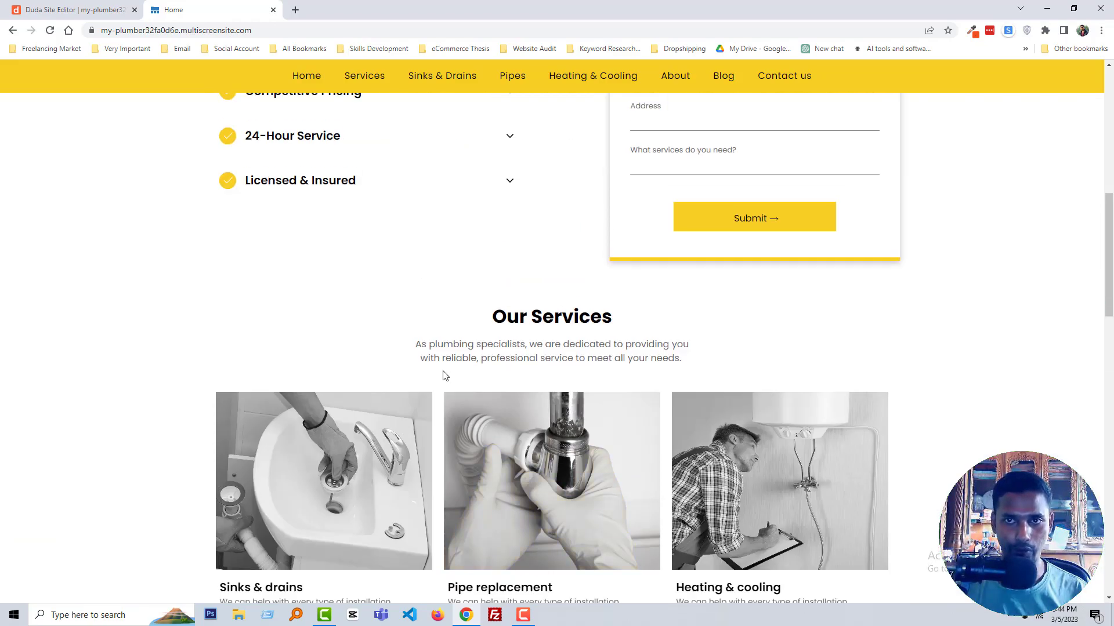
{"action": "scroll", "coordinate": [445, 376], "scroll_direction": "up", "scroll_amount": 2}
Return to the Duda editor, dismiss the publish dialog, and inspect the company name placeholder in the footer's copyright description
{"action": "left_click", "coordinate": [65, 3]}
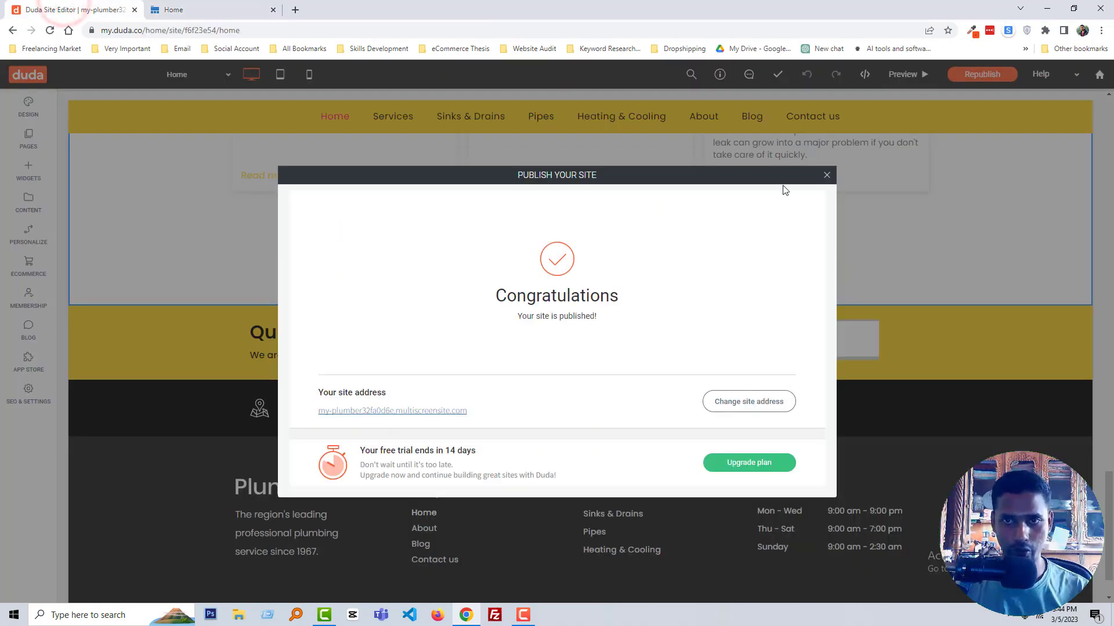
{"action": "left_click", "coordinate": [827, 176]}
{"action": "scroll", "coordinate": [452, 388], "scroll_direction": "down", "scroll_amount": 1}
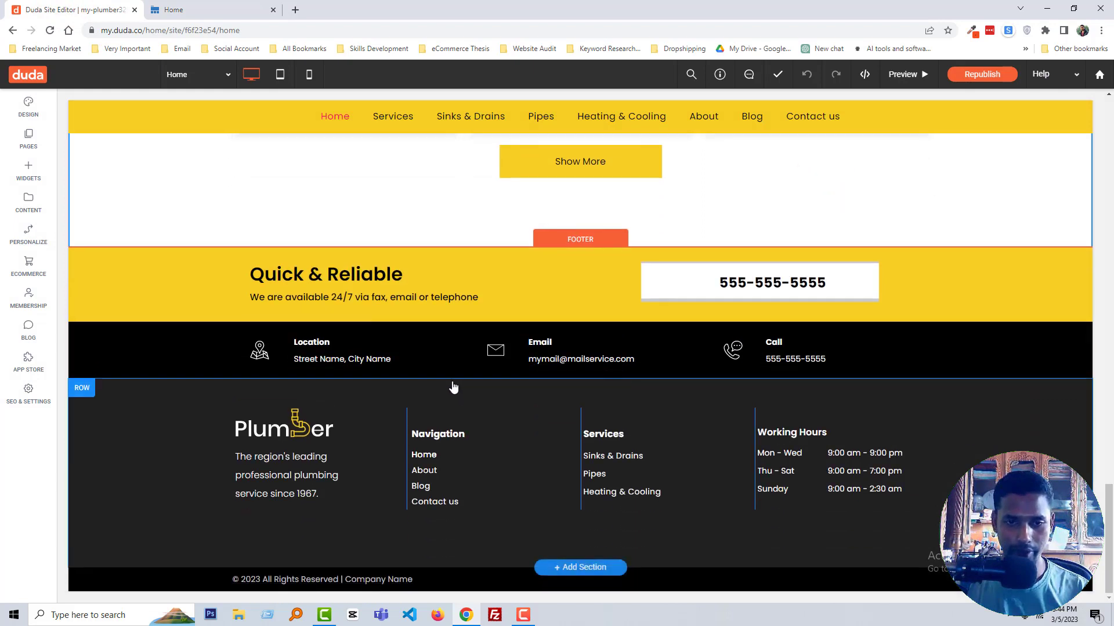
{"action": "left_click", "coordinate": [425, 581]}
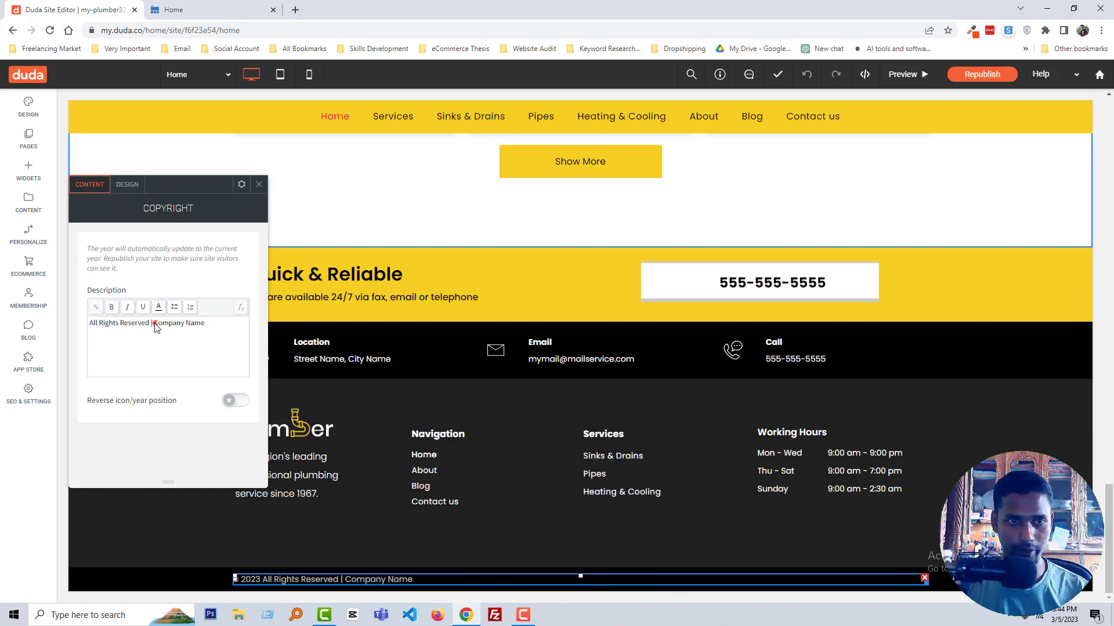
{"action": "left_click_drag", "start_coordinate": [155, 323], "coordinate": [205, 323]}
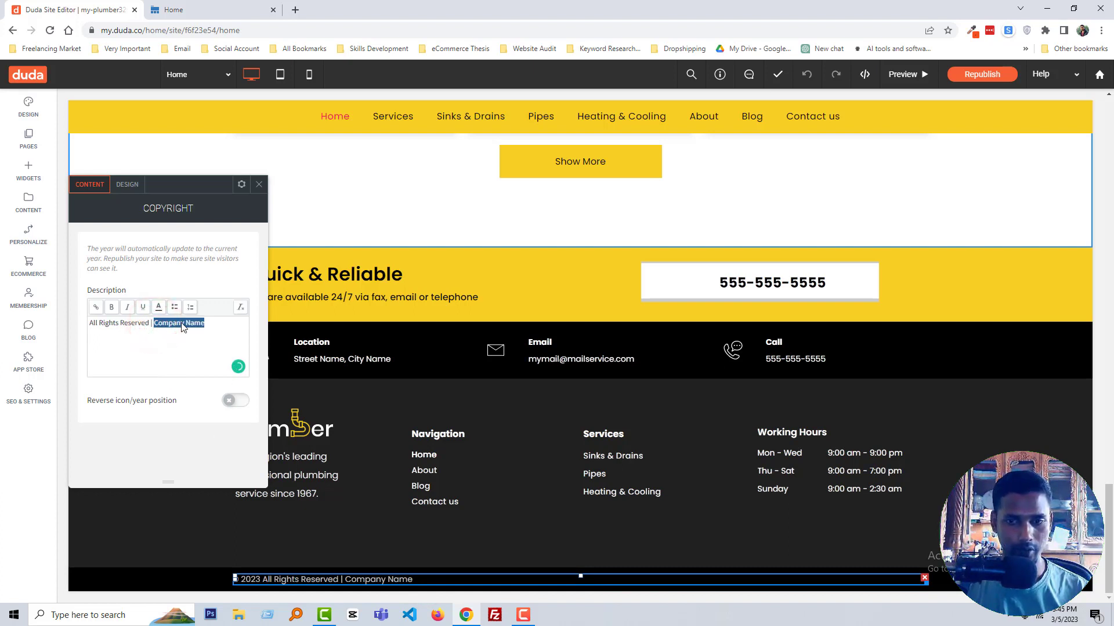
{"action": "left_click", "coordinate": [259, 184]}
Open the About page from the site's page list in the editor
{"action": "left_click", "coordinate": [203, 9]}
{"action": "left_click", "coordinate": [83, 6]}
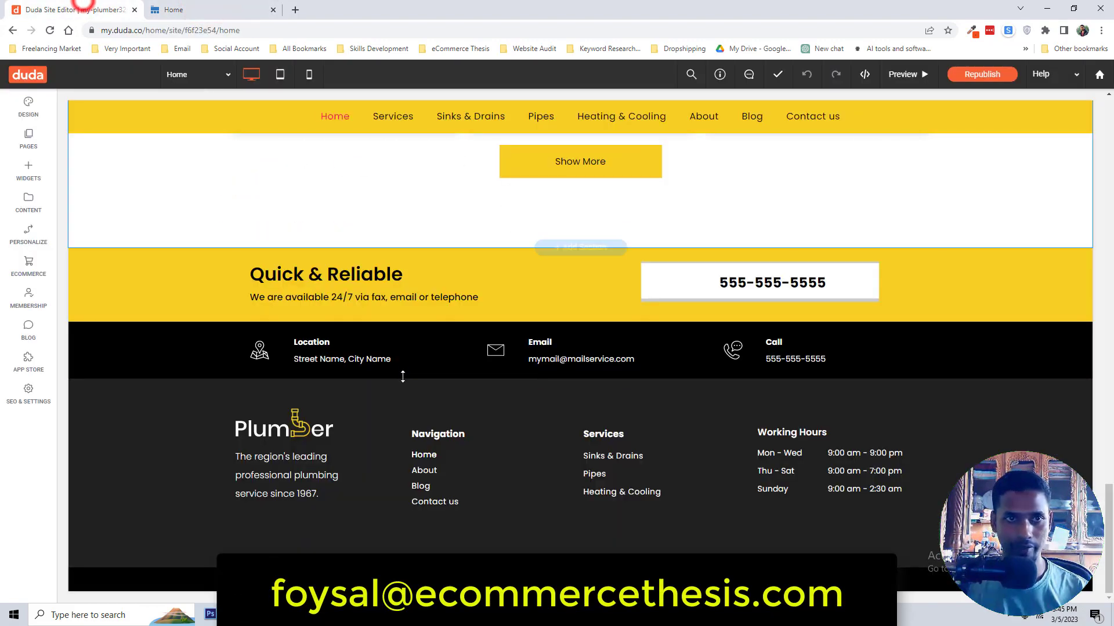
{"action": "scroll", "coordinate": [400, 373], "scroll_direction": "up", "scroll_amount": 15}
{"action": "scroll", "coordinate": [381, 373], "scroll_direction": "up", "scroll_amount": 10}
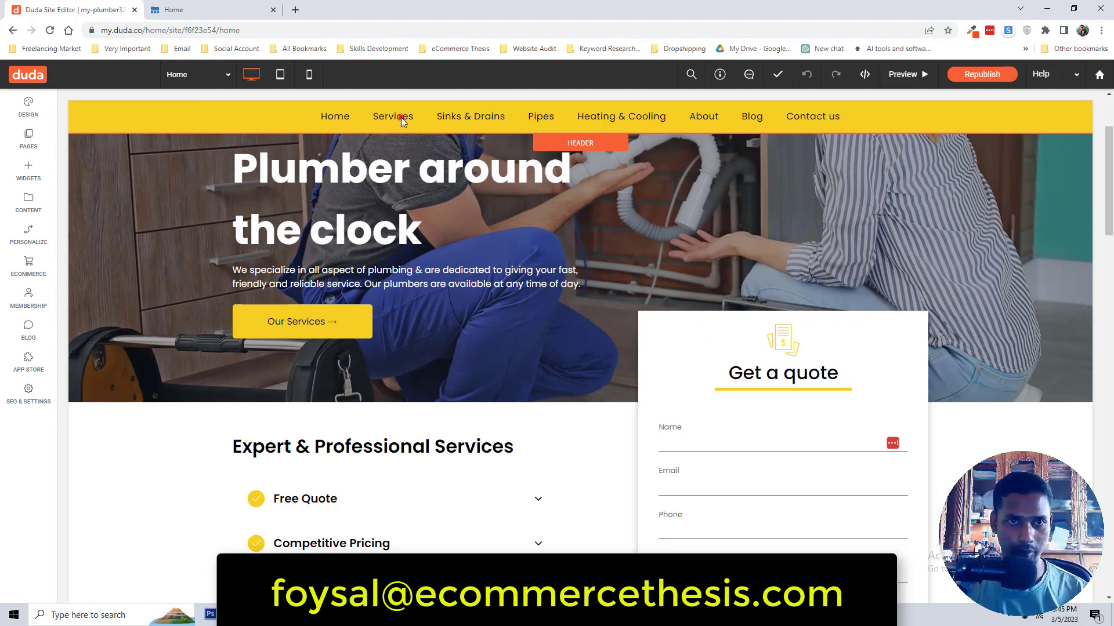
{"action": "left_click", "coordinate": [401, 117]}
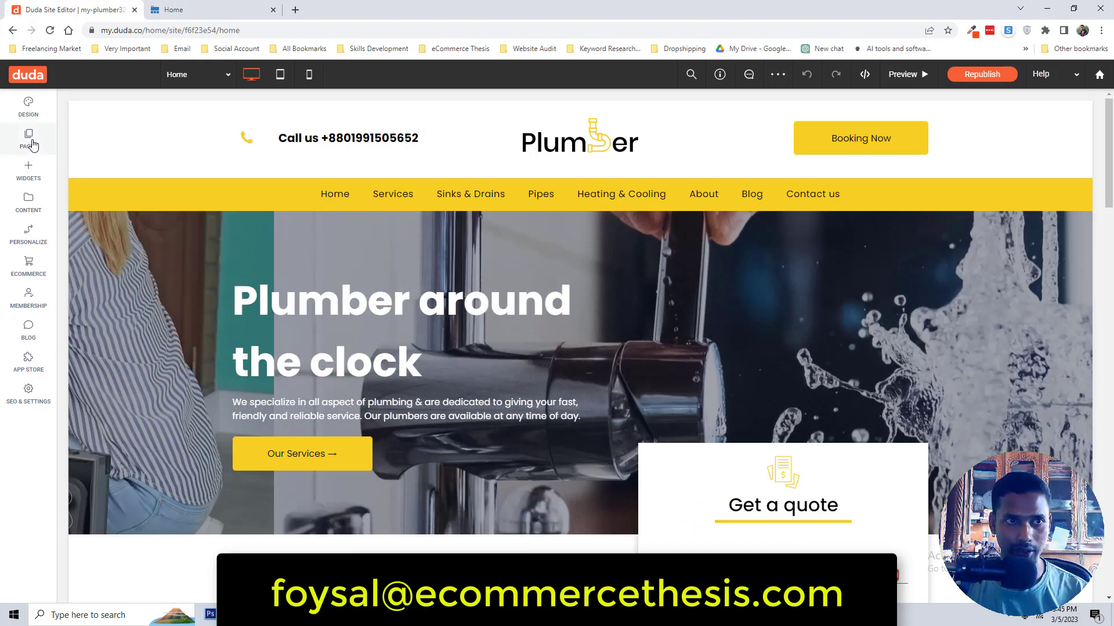
{"action": "left_click", "coordinate": [31, 142]}
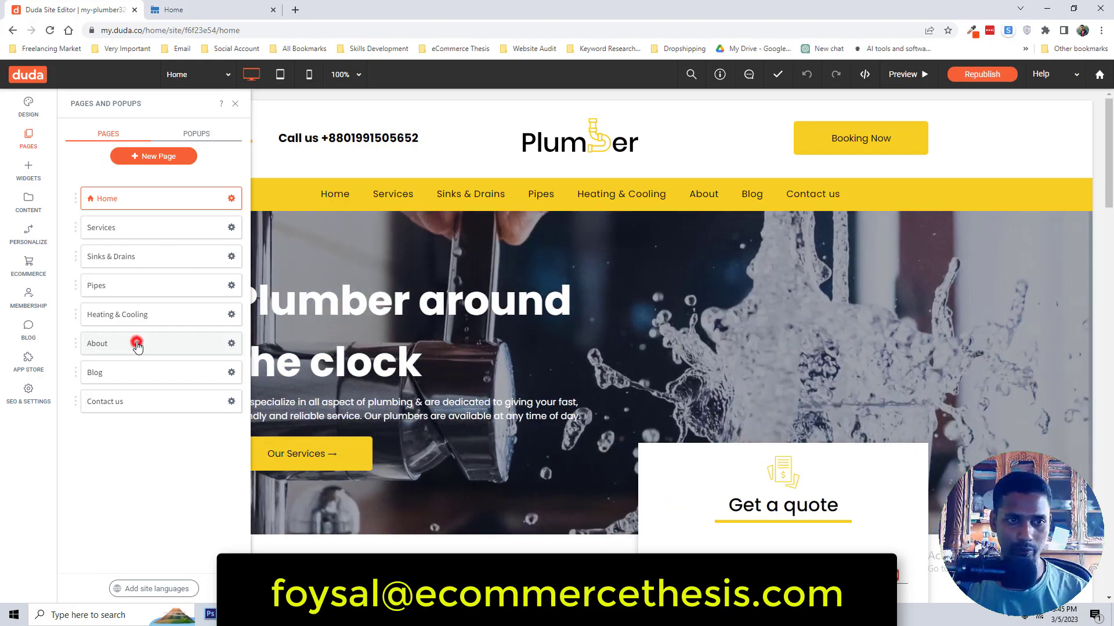
{"action": "left_click", "coordinate": [137, 347]}
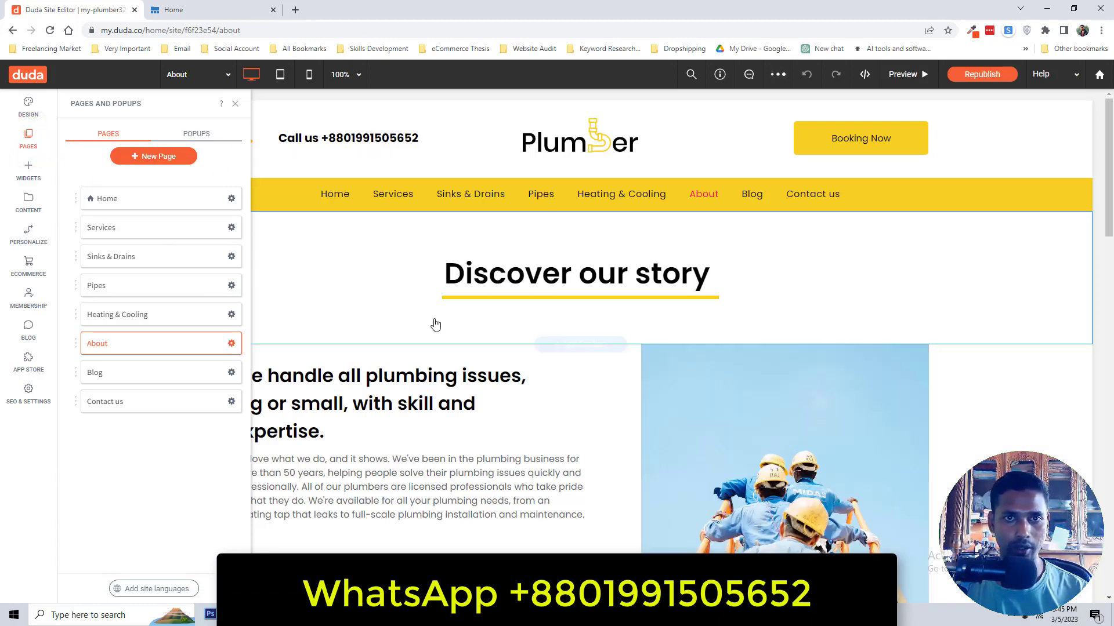
Examine the About page's editable headings, images, statistics, team and footer sections
{"action": "left_click", "coordinate": [401, 296]}
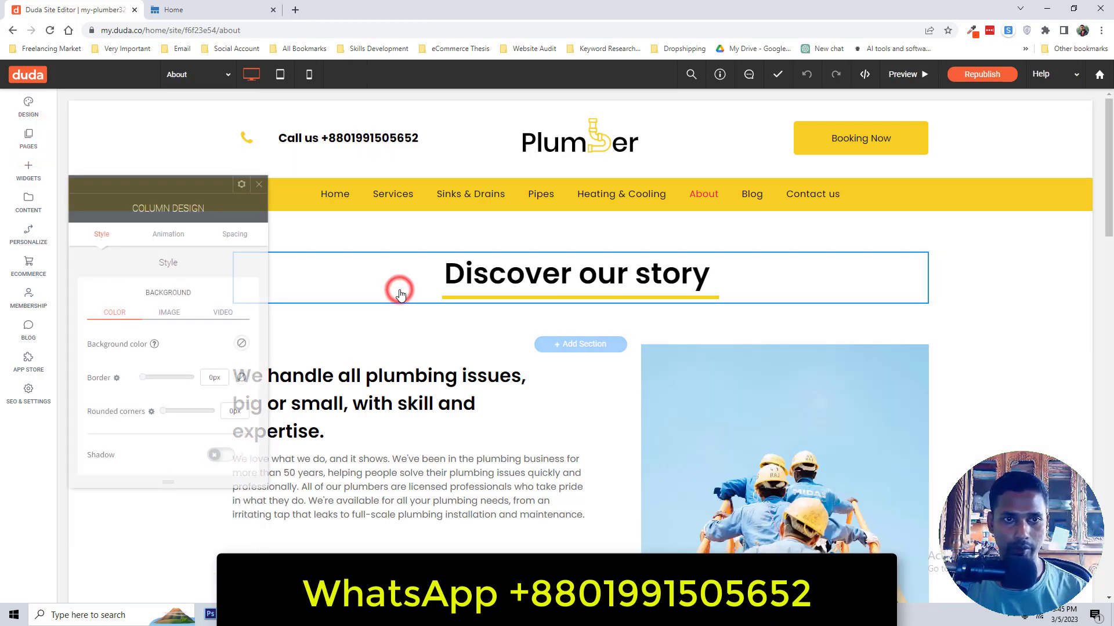
{"action": "left_click", "coordinate": [406, 374]}
{"action": "scroll", "coordinate": [463, 407], "scroll_direction": "down", "scroll_amount": 7}
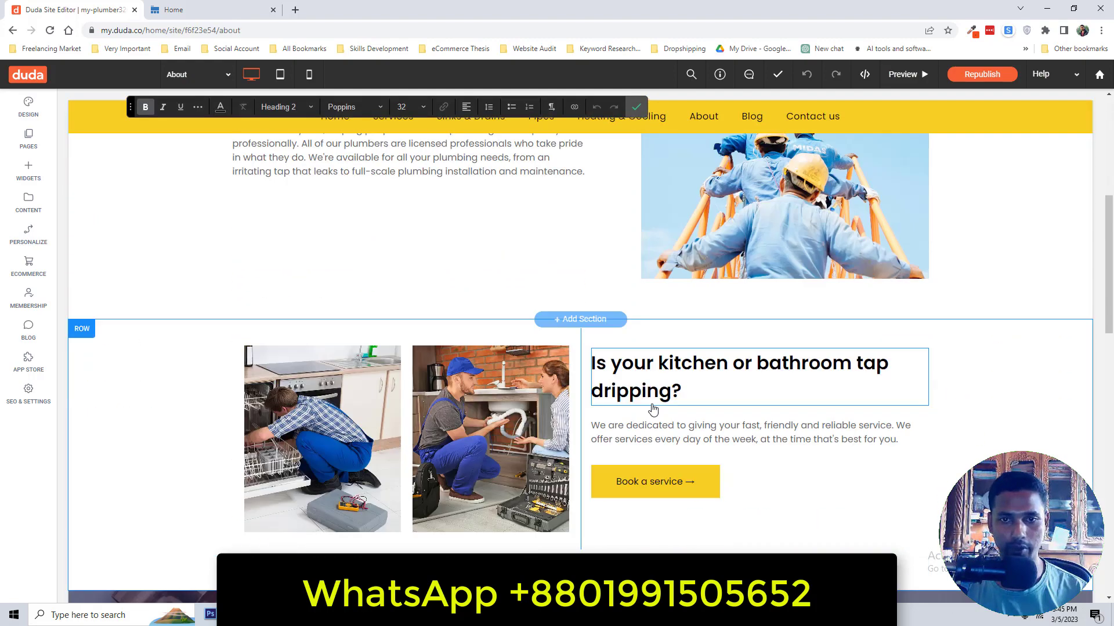
{"action": "scroll", "coordinate": [462, 407], "scroll_direction": "down", "scroll_amount": 2}
{"action": "scroll", "coordinate": [705, 358], "scroll_direction": "down", "scroll_amount": 3}
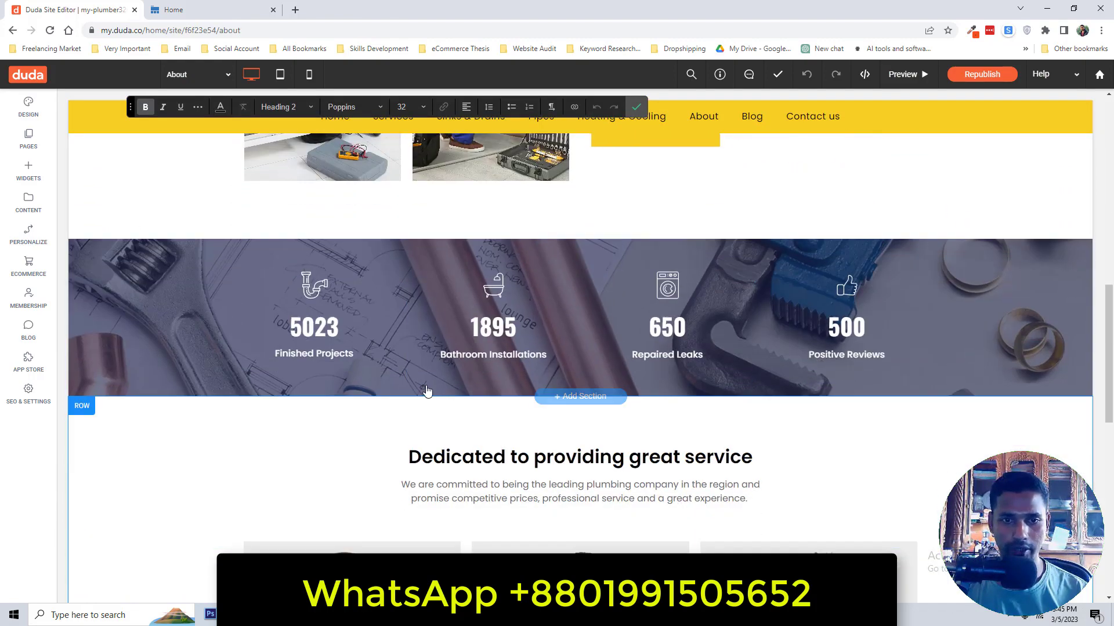
{"action": "scroll", "coordinate": [705, 357], "scroll_direction": "down", "scroll_amount": 12}
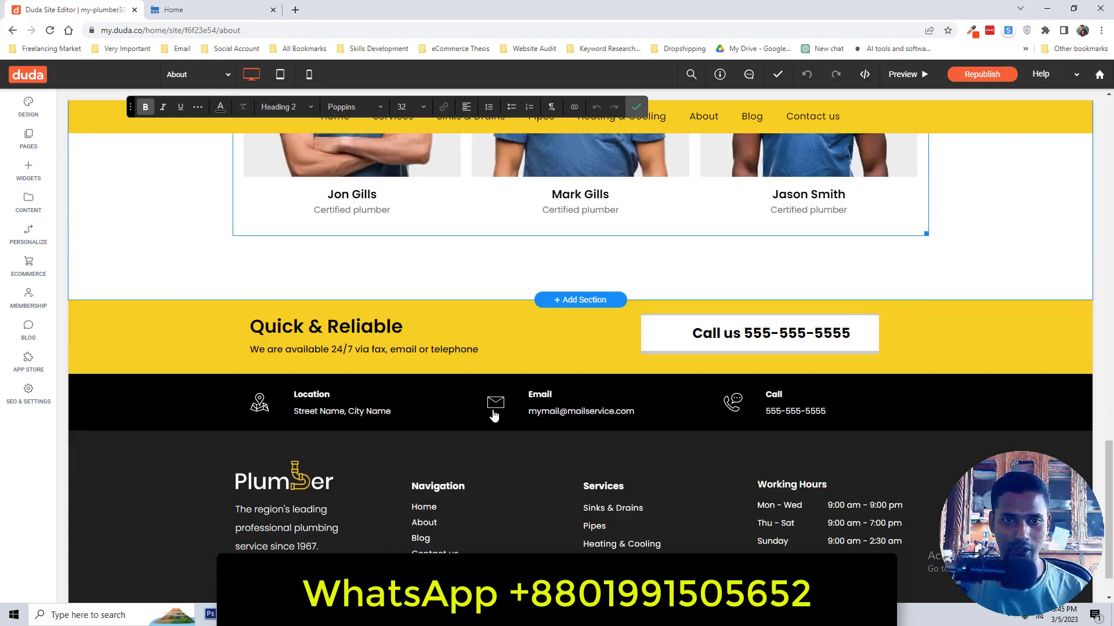
{"action": "scroll", "coordinate": [632, 454], "scroll_direction": "up", "scroll_amount": 20}
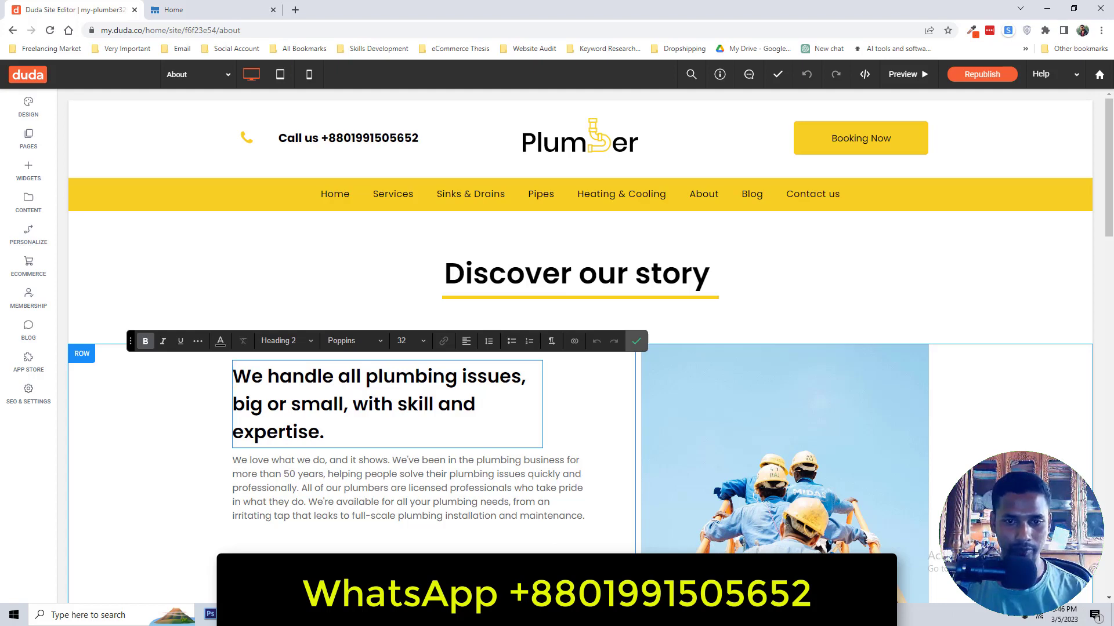
{"action": "mouse_move", "coordinate": [522, 616]}
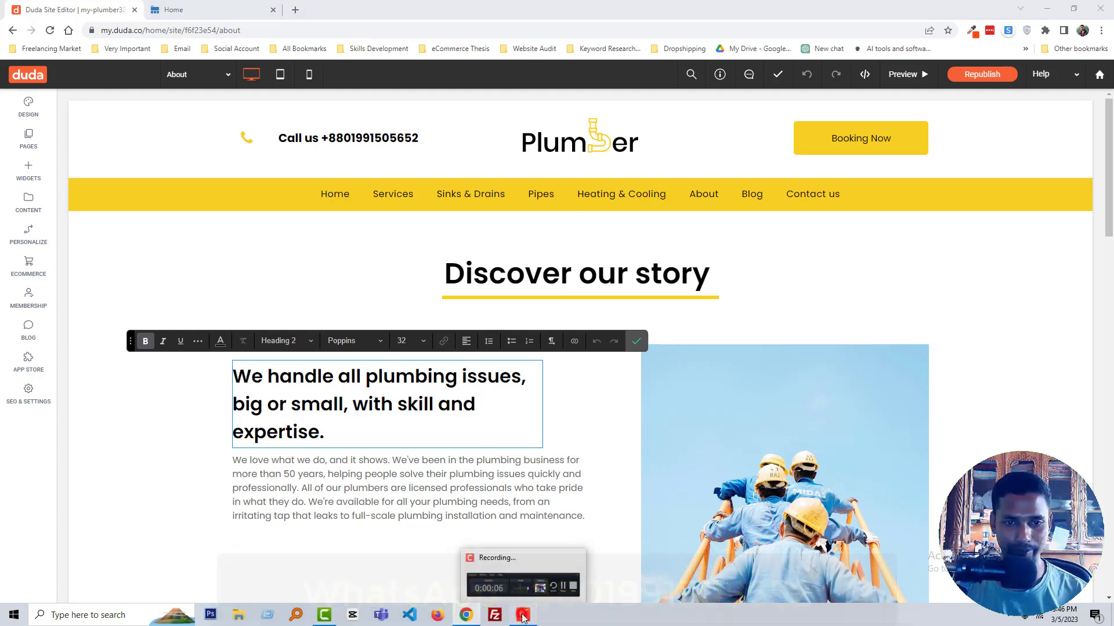